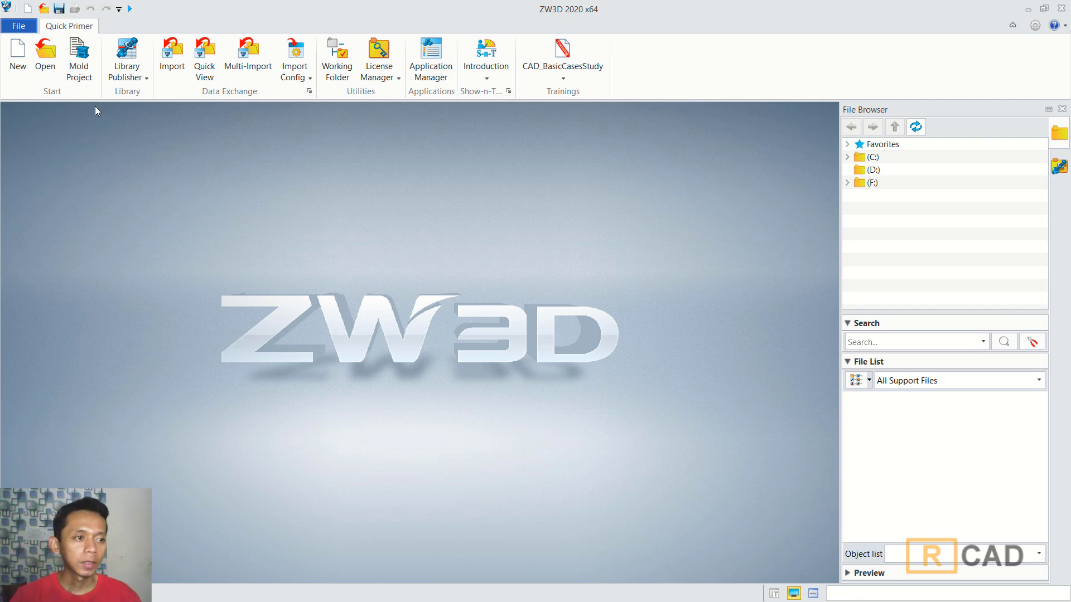
Create the new part Part004.Z3 and start a sketch on a chosen plane.
{"action": "left_click", "coordinate": [17, 55]}
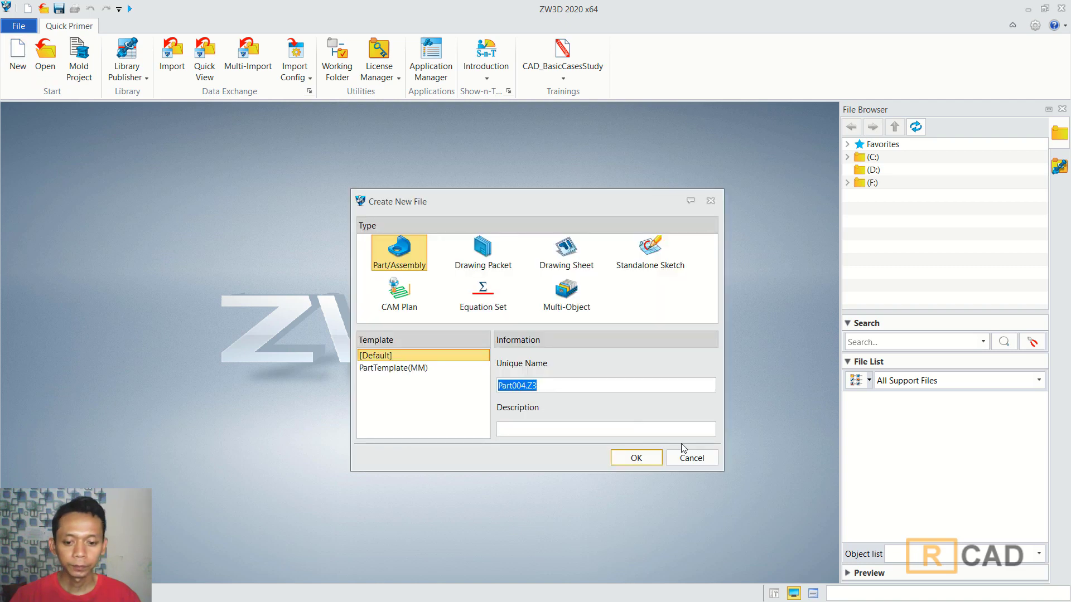
{"action": "left_click", "coordinate": [643, 455]}
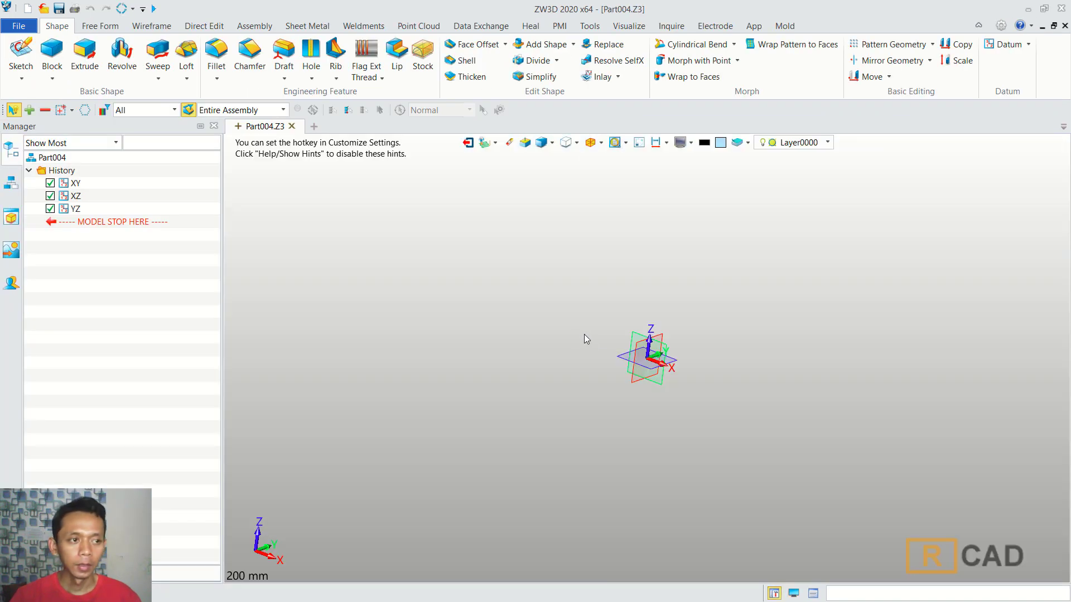
{"action": "left_click", "coordinate": [20, 53]}
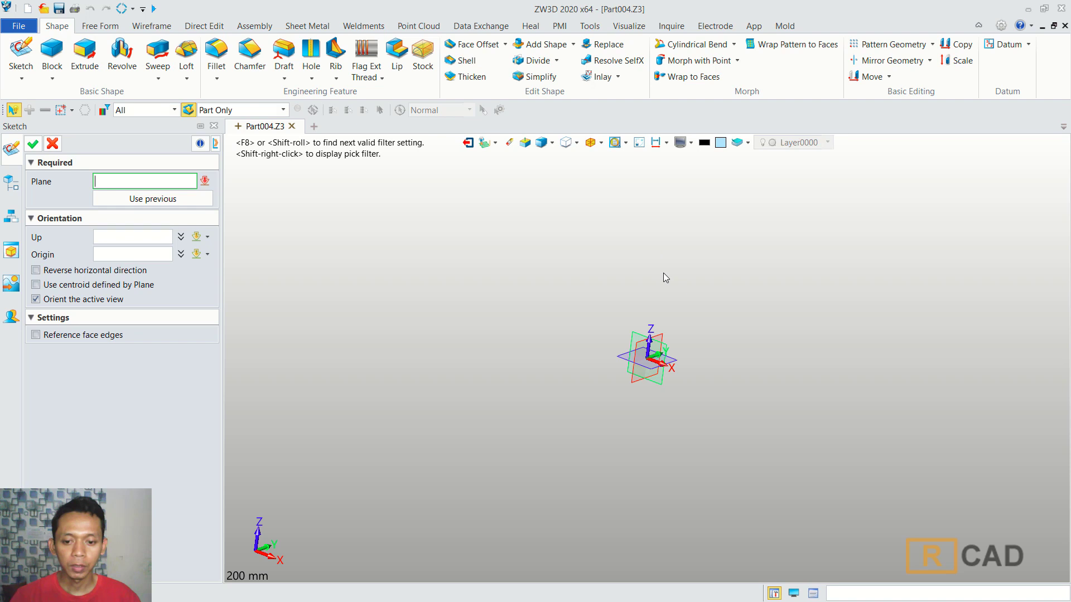
{"action": "left_click", "coordinate": [660, 332]}
{"action": "middle_click", "coordinate": [694, 297]}
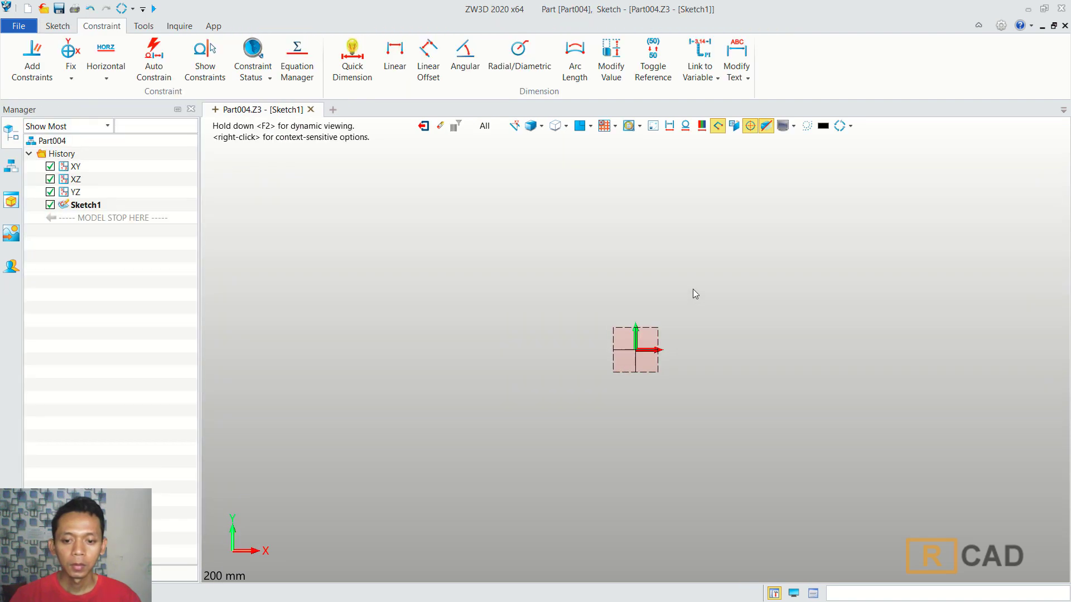
Draw three connected lines from the origin: left leg up, top line across, right leg down.
{"action": "left_click", "coordinate": [57, 25]}
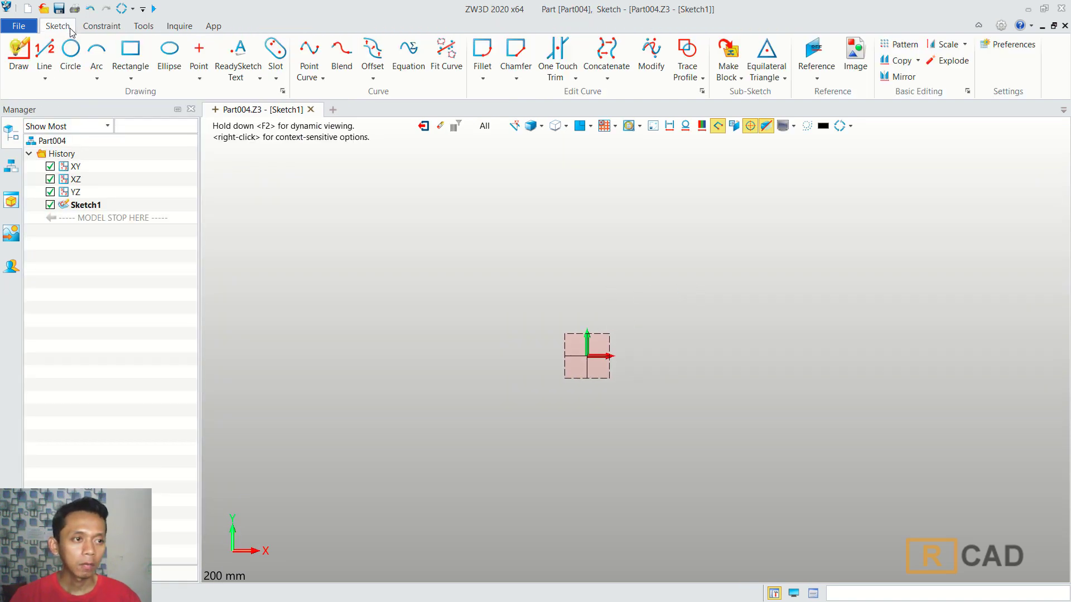
{"action": "left_click", "coordinate": [18, 62]}
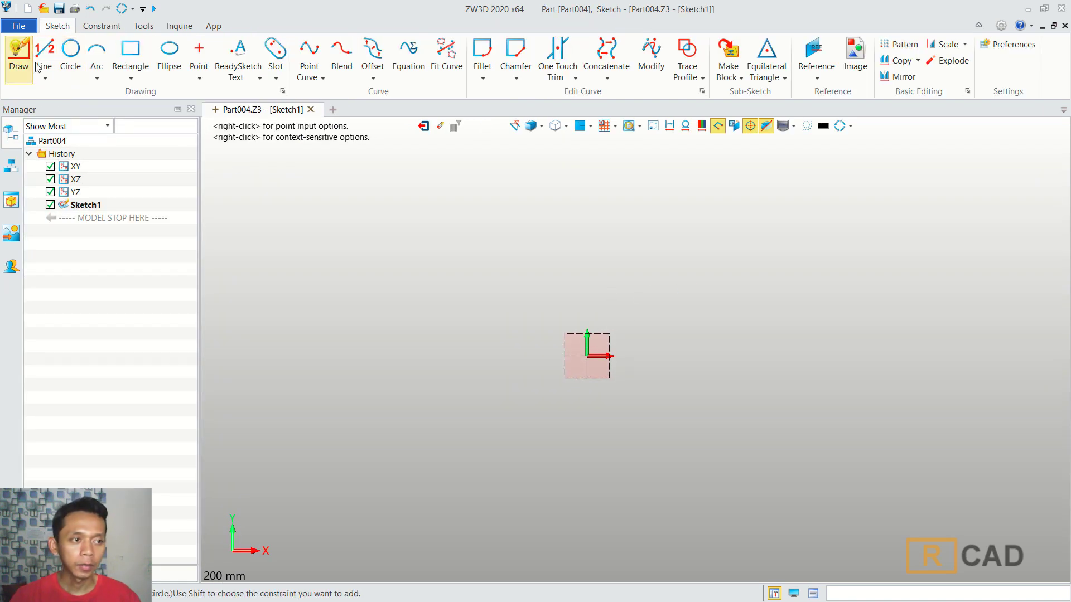
{"action": "left_click", "coordinate": [588, 357]}
{"action": "left_click", "coordinate": [587, 218]}
{"action": "left_click", "coordinate": [848, 218]}
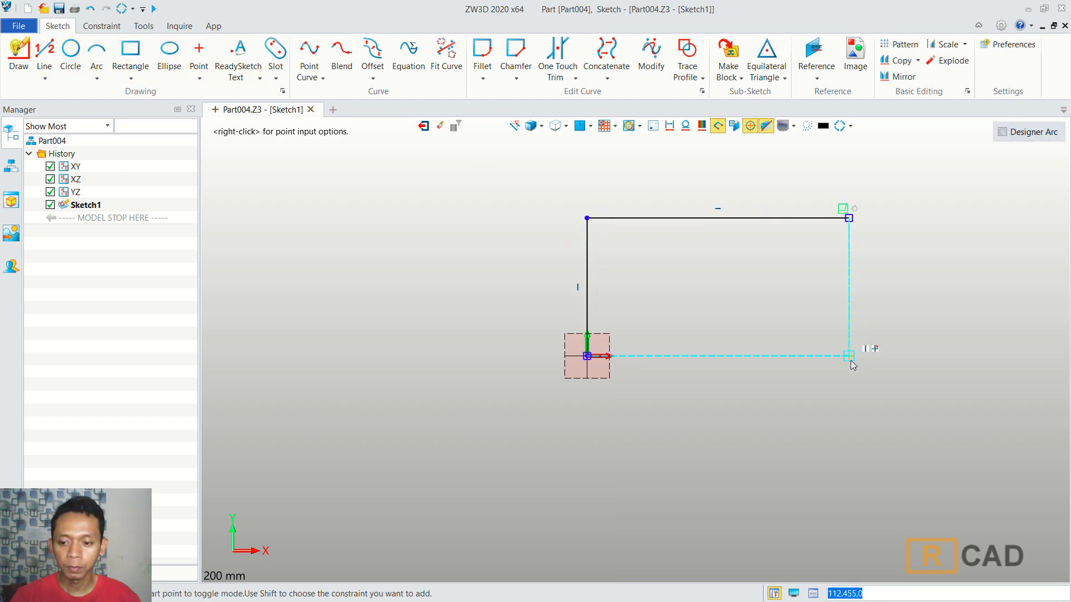
{"action": "left_click", "coordinate": [848, 356]}
{"action": "middle_click", "coordinate": [763, 282]}
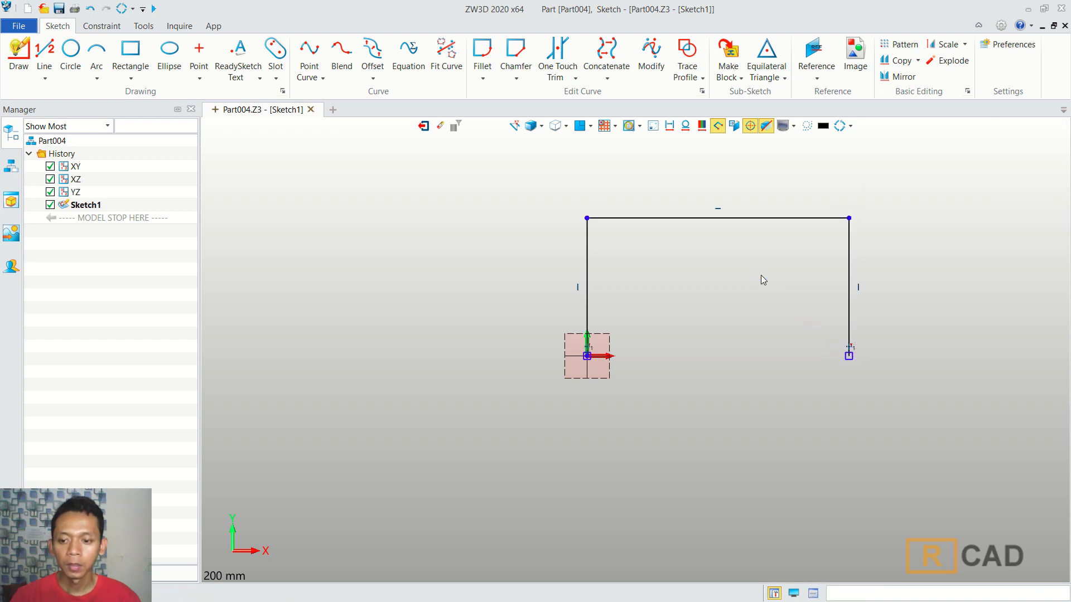
{"action": "middle_click_drag", "start_coordinate": [770, 263], "coordinate": [695, 297]}
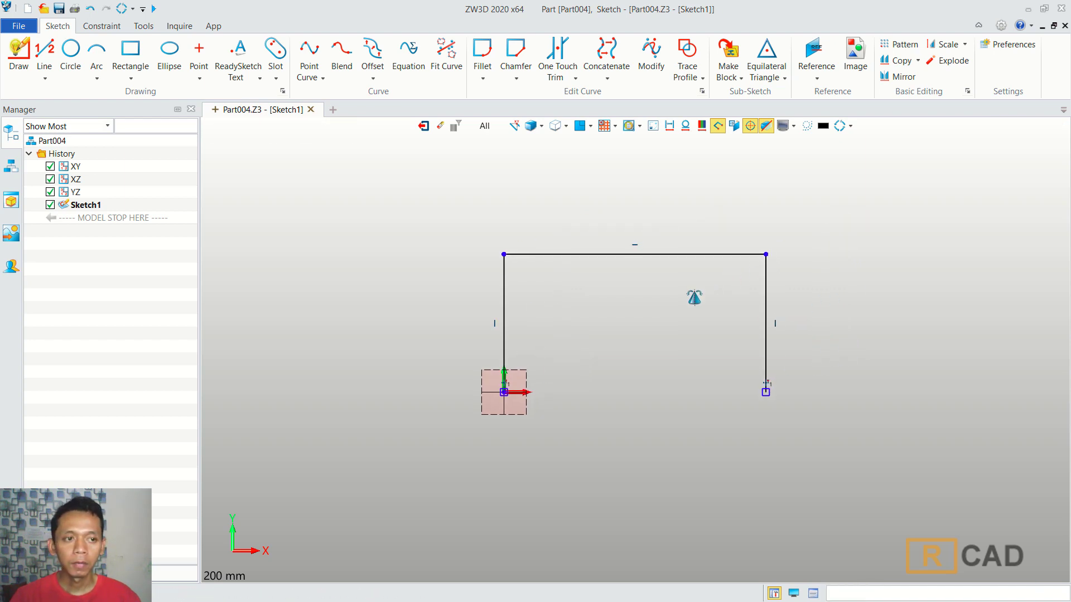
{"action": "left_click", "coordinate": [101, 26]}
Dimension the top line to 1450 mm and the left leg to 650 mm.
{"action": "left_click", "coordinate": [356, 61]}
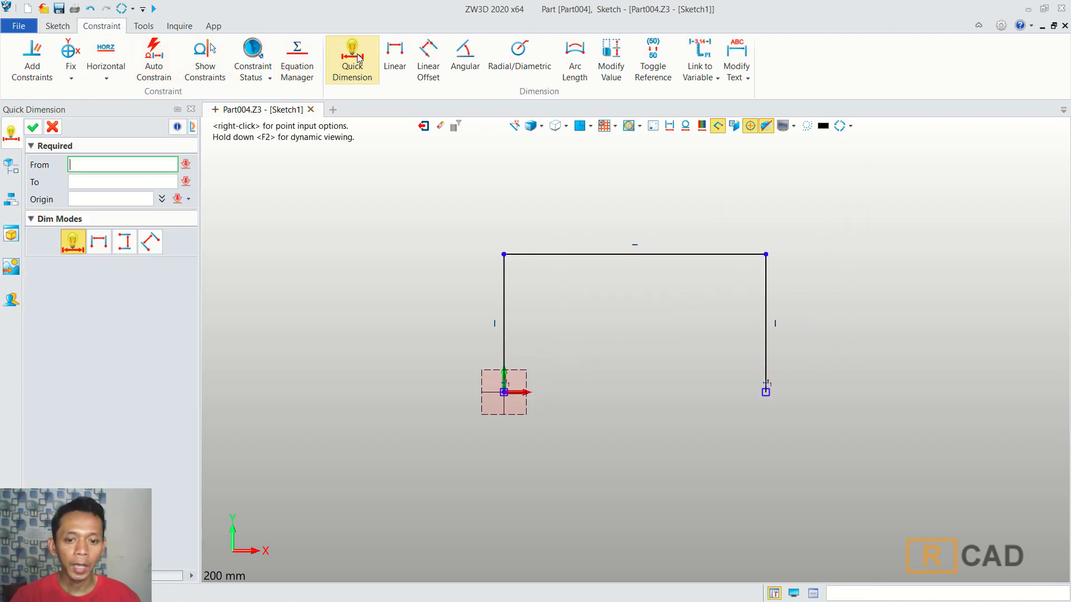
{"action": "left_click", "coordinate": [619, 253]}
{"action": "left_click", "coordinate": [621, 231]}
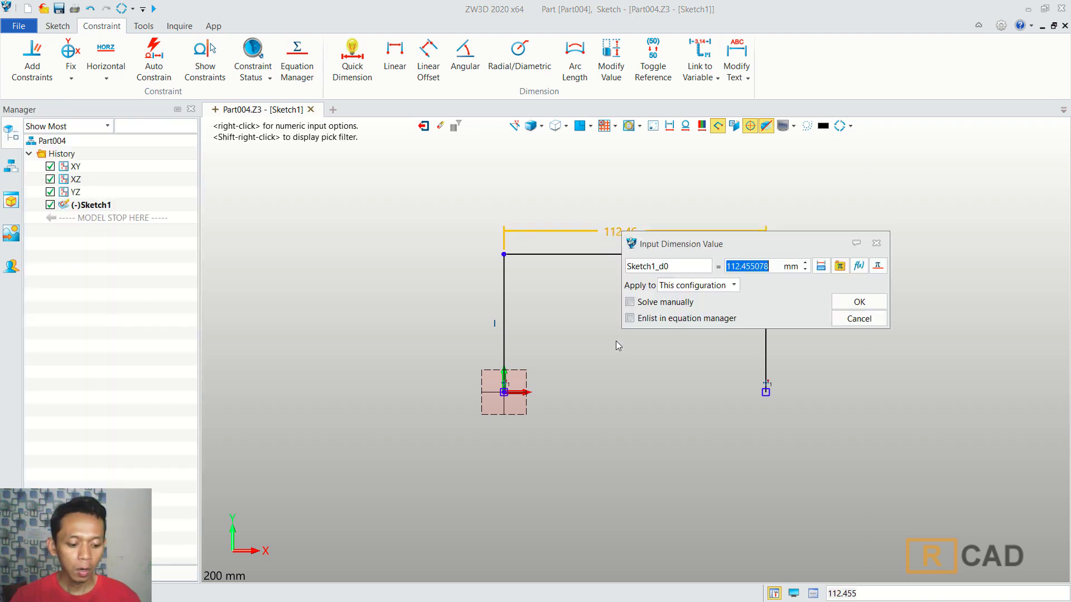
{"action": "type", "text": "14"}
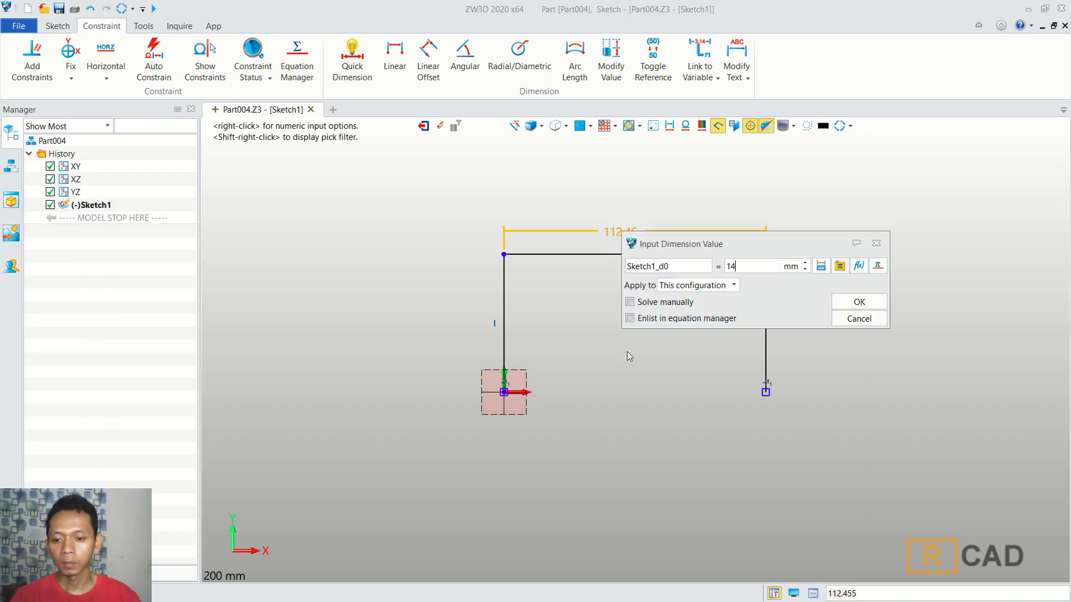
{"action": "type", "text": "50"}
{"action": "left_click", "coordinate": [862, 302]}
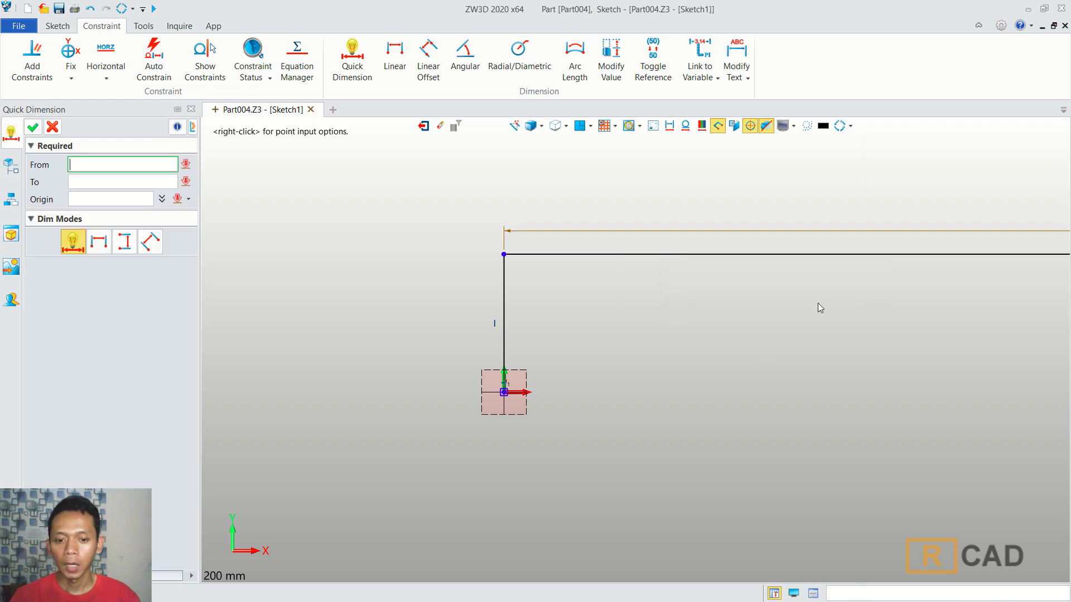
{"action": "left_click", "coordinate": [481, 315]}
{"action": "type", "text": "650"}
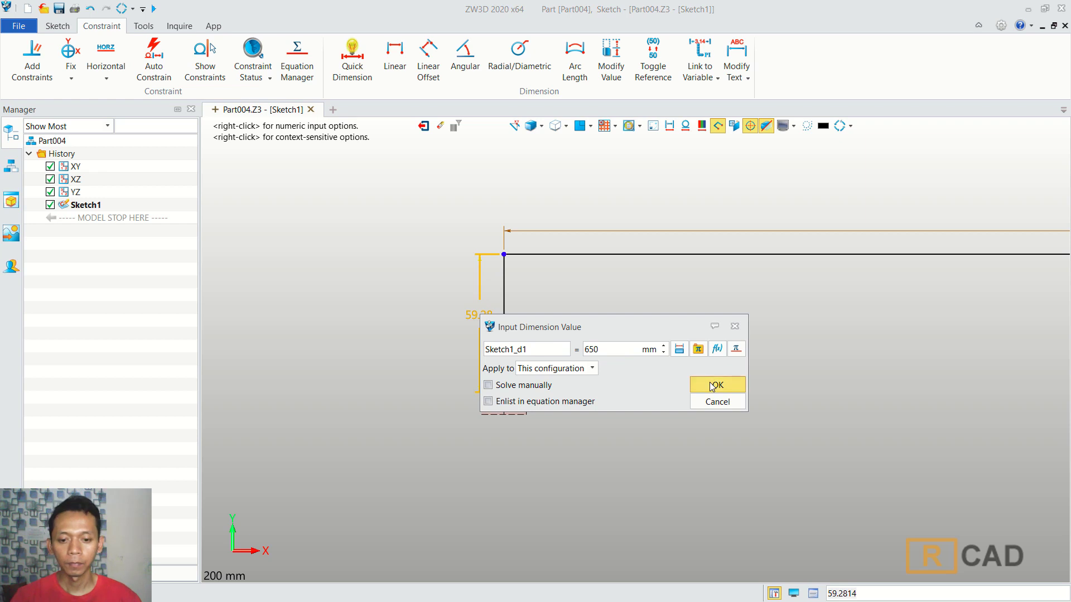
{"action": "left_click", "coordinate": [704, 383]}
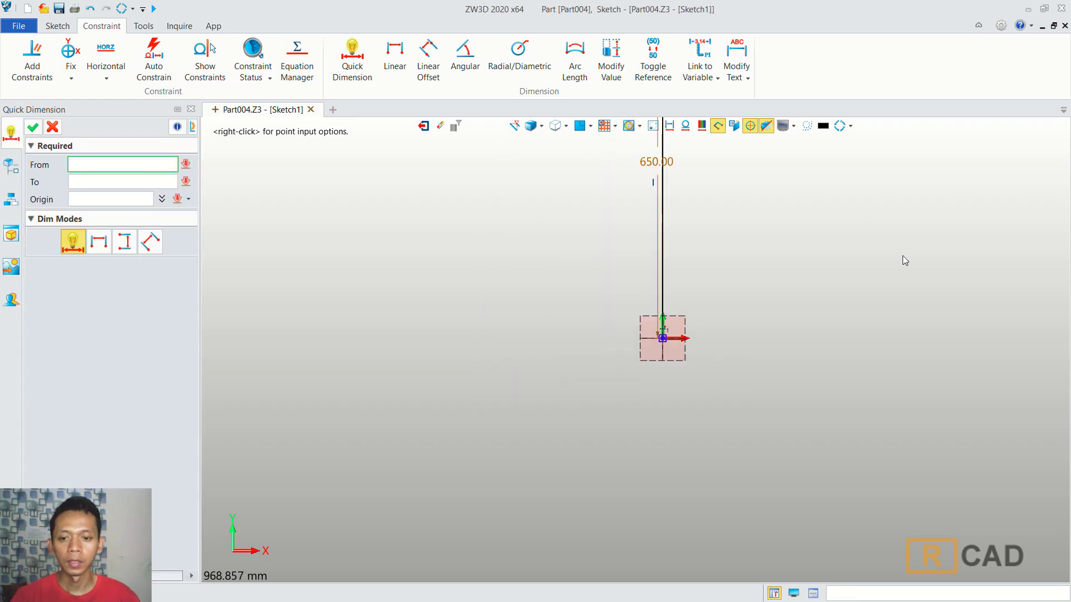
{"action": "left_click", "coordinate": [32, 128]}
{"action": "left_click", "coordinate": [56, 28]}
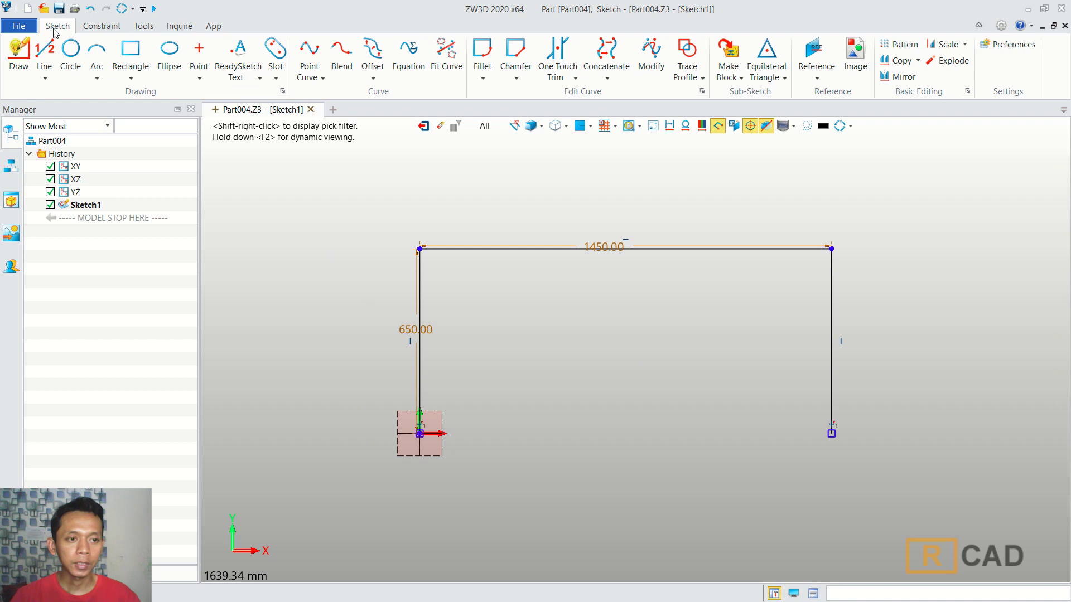
Offset the left leg, top line and right leg 70 mm inward.
{"action": "left_click", "coordinate": [372, 53]}
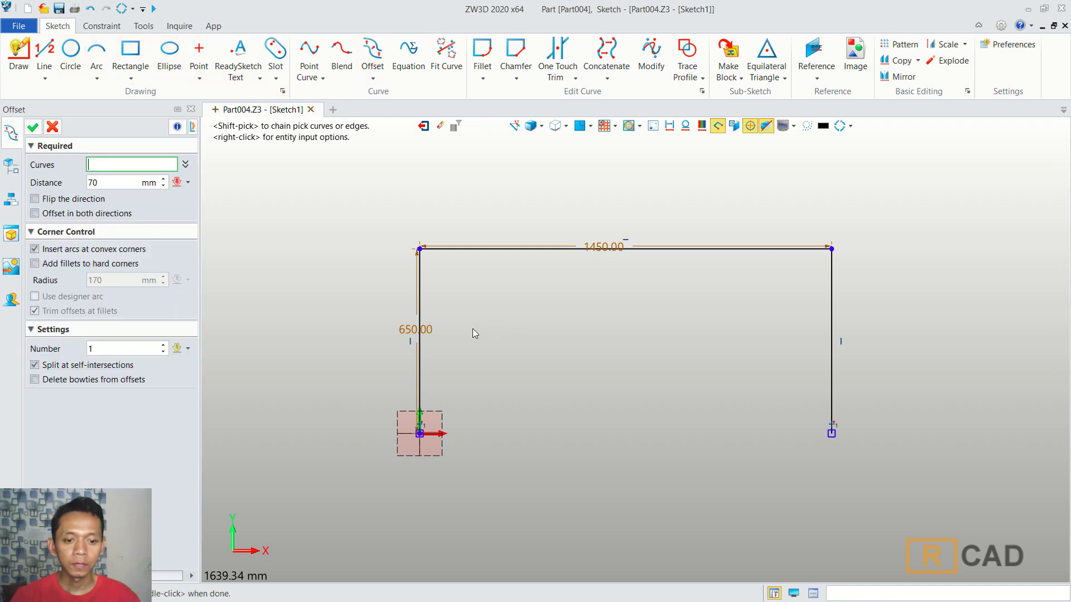
{"action": "left_click", "coordinate": [423, 309]}
{"action": "left_click", "coordinate": [521, 250]}
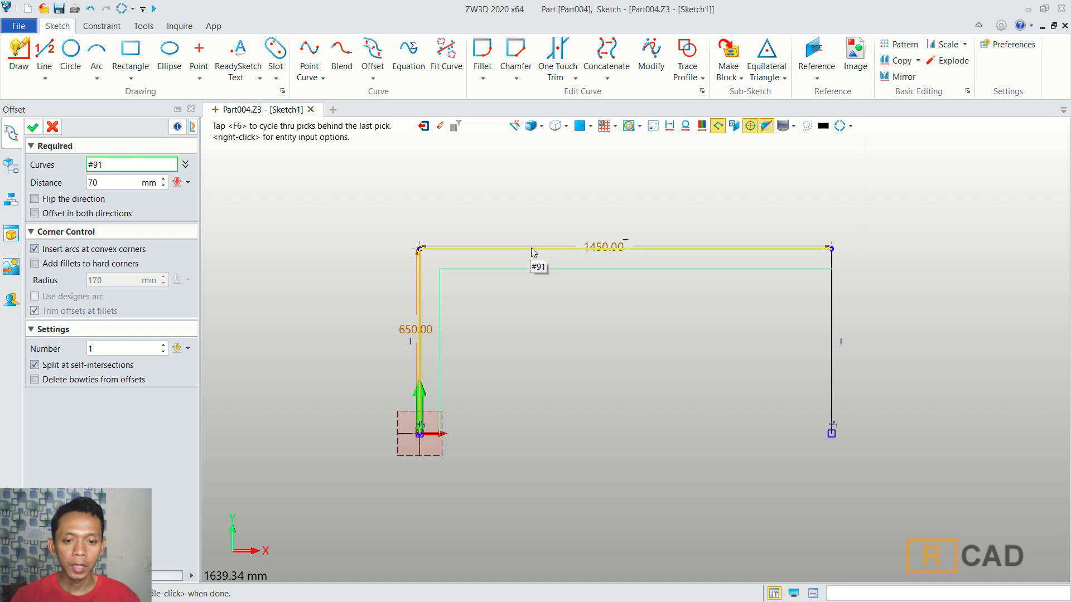
{"action": "left_click", "coordinate": [827, 301]}
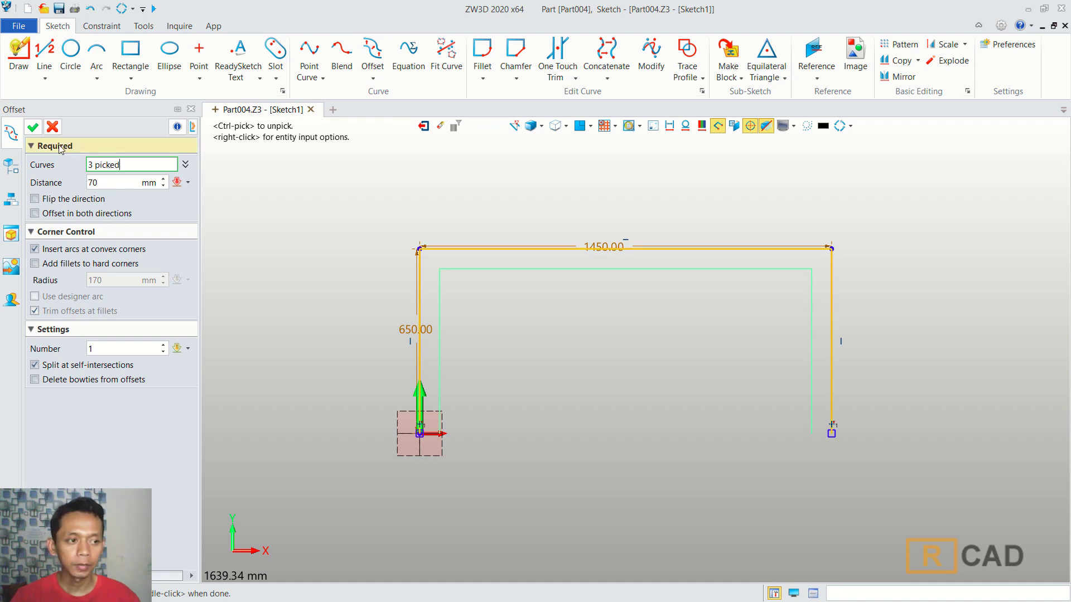
{"action": "left_click", "coordinate": [33, 127]}
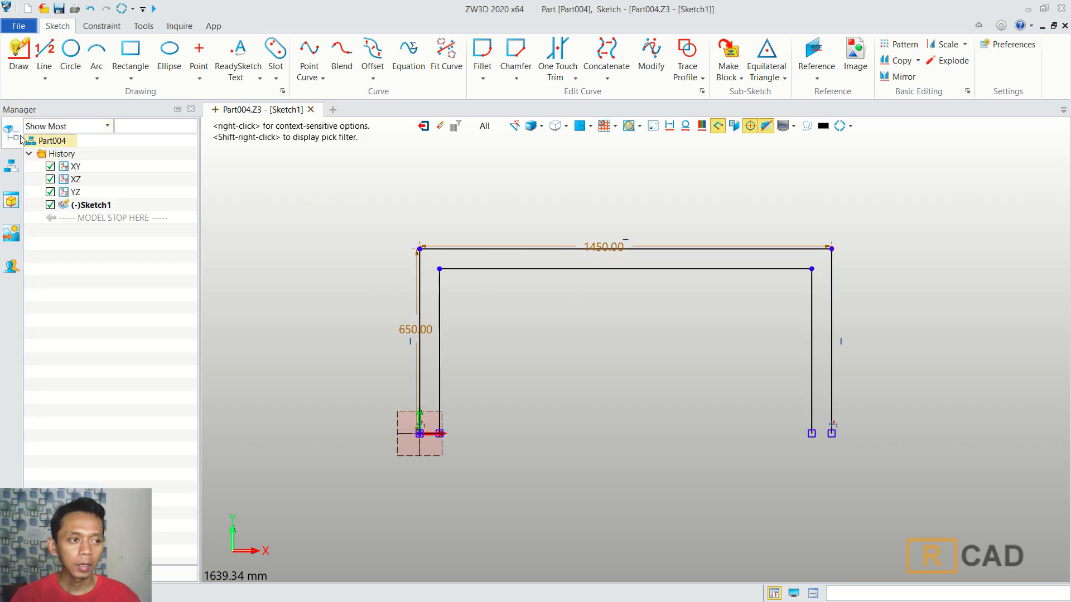
Close both leg bottoms and draw a 70 mm cross line on each leg.
{"action": "left_click", "coordinate": [49, 52]}
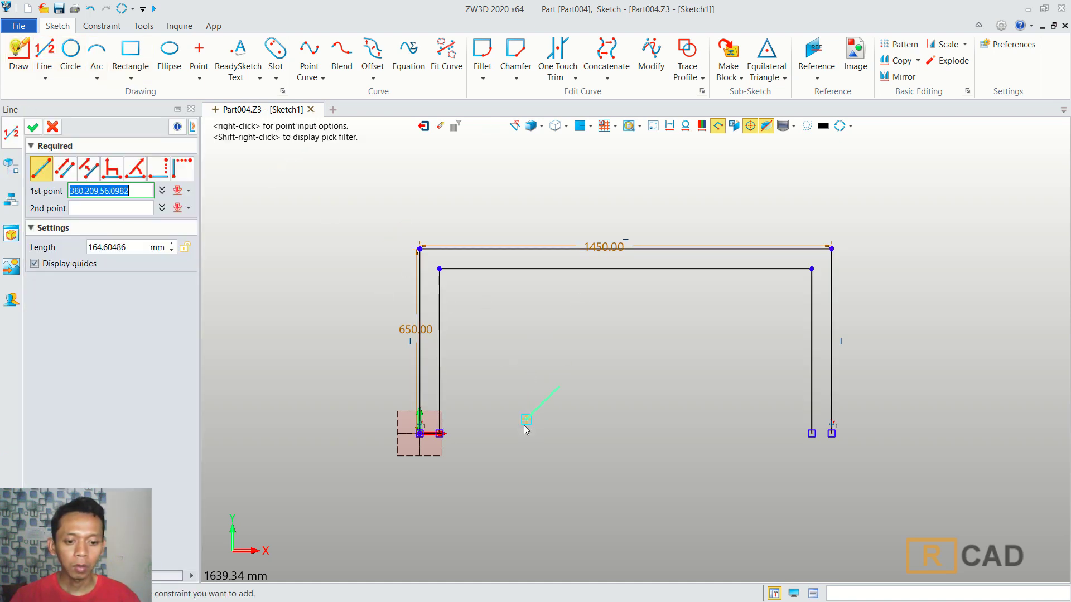
{"action": "scroll", "coordinate": [483, 443], "scroll_direction": "up", "scroll_amount": 2}
{"action": "left_click", "coordinate": [421, 430]}
{"action": "left_click", "coordinate": [393, 430]}
{"action": "left_click", "coordinate": [949, 429]}
{"action": "left_click", "coordinate": [977, 430]}
{"action": "left_click", "coordinate": [949, 373]}
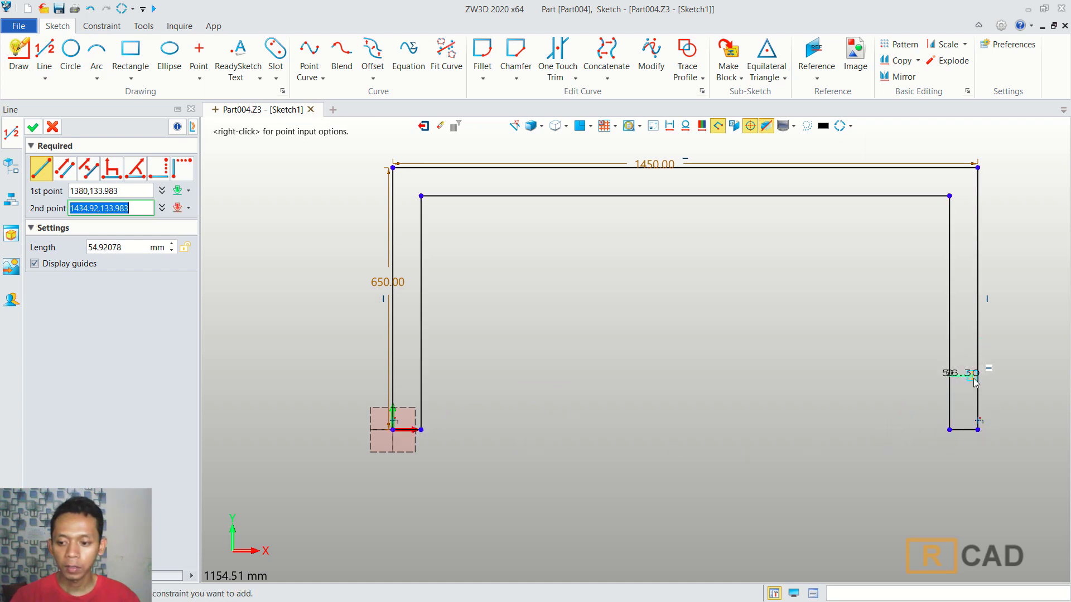
{"action": "left_click", "coordinate": [977, 373]}
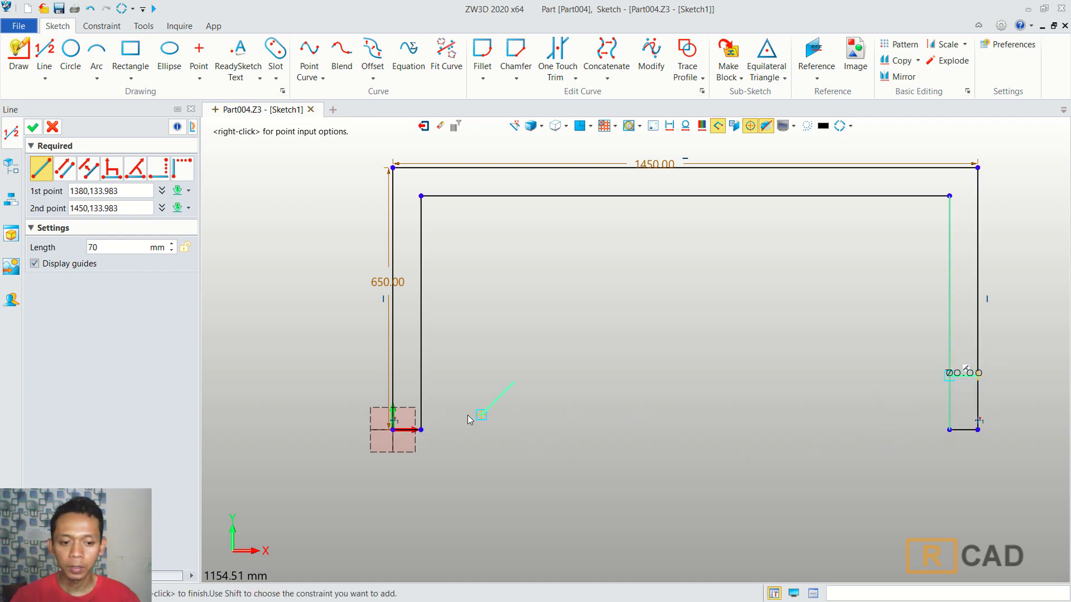
{"action": "left_click", "coordinate": [421, 377]}
{"action": "left_click", "coordinate": [393, 377]}
Draw six short vertical lines in three pairs linking the outer and inner top rails.
{"action": "middle_click_drag", "start_coordinate": [582, 331], "coordinate": [570, 393]}
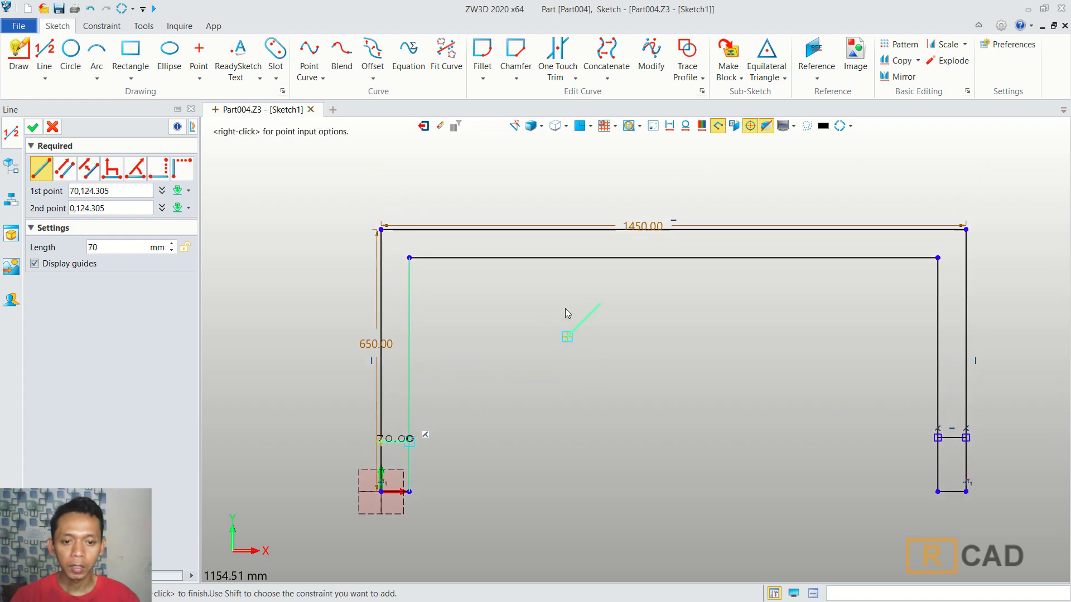
{"action": "left_click", "coordinate": [514, 229]}
{"action": "left_click", "coordinate": [516, 258]}
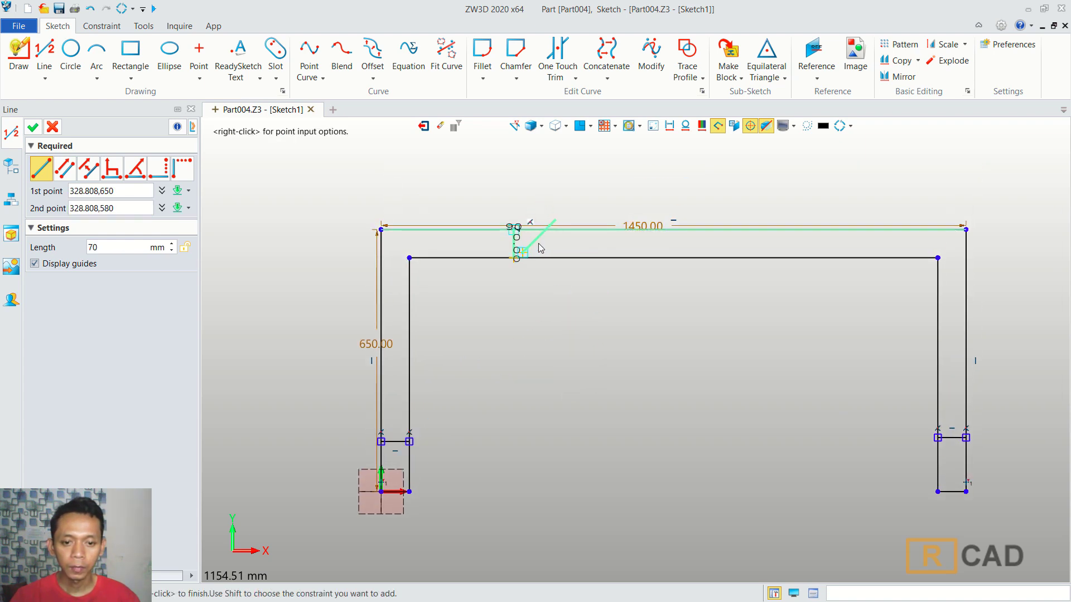
{"action": "left_click", "coordinate": [548, 229]}
{"action": "left_click", "coordinate": [550, 258]}
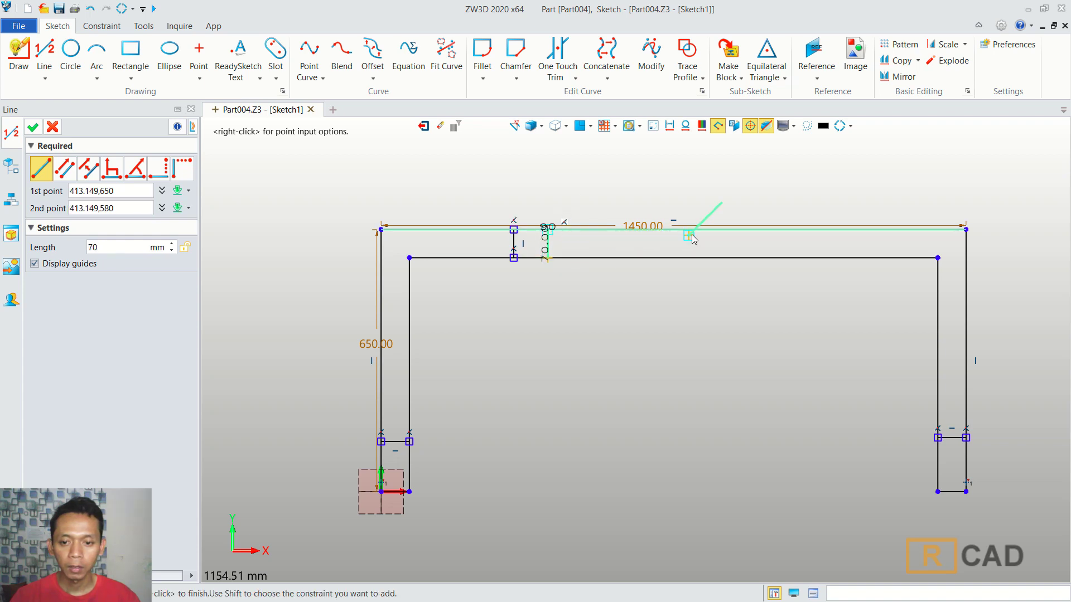
{"action": "left_click", "coordinate": [720, 227]}
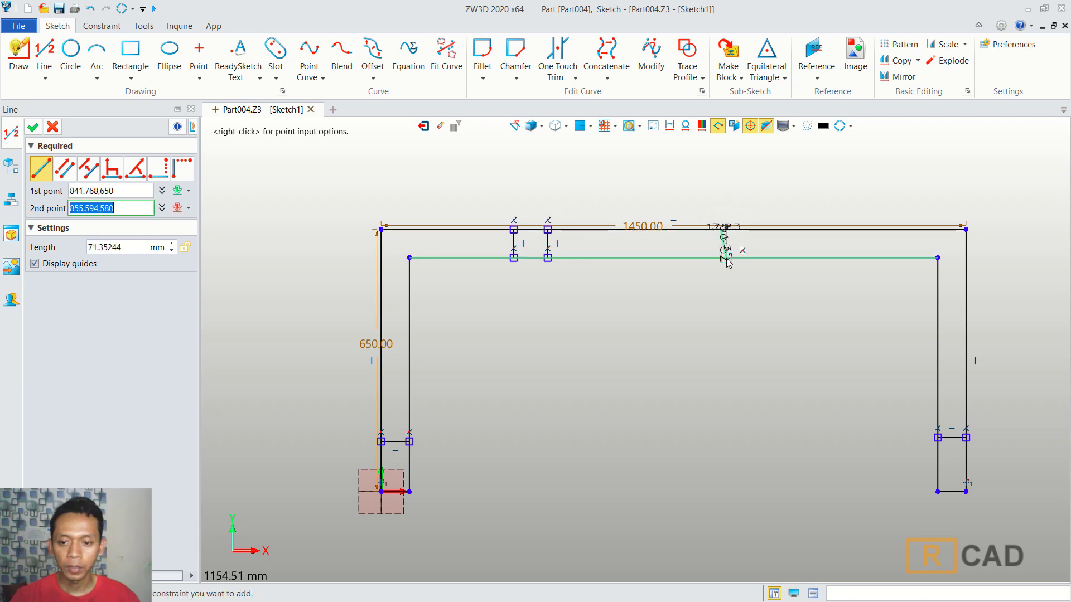
{"action": "left_click", "coordinate": [720, 258]}
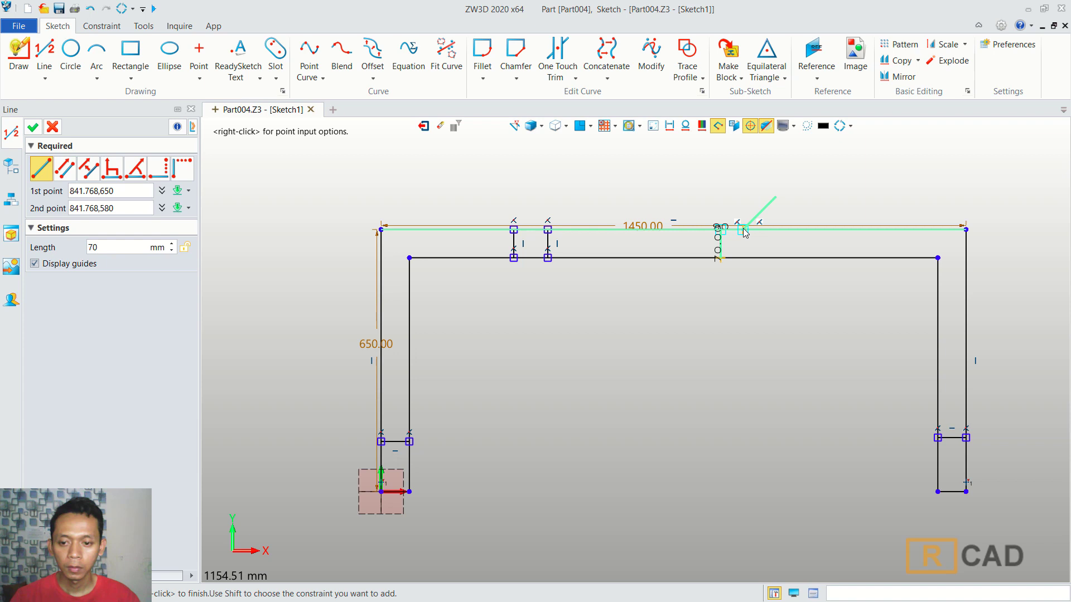
{"action": "left_click", "coordinate": [743, 229]}
{"action": "left_click", "coordinate": [743, 259]}
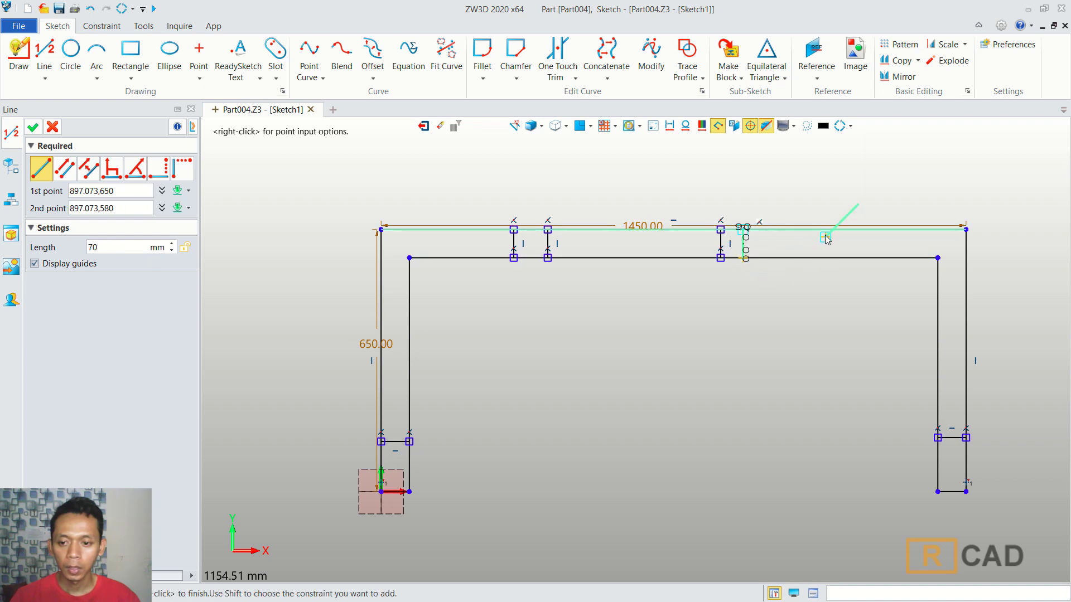
{"action": "left_click", "coordinate": [822, 229]}
{"action": "left_click", "coordinate": [822, 259]}
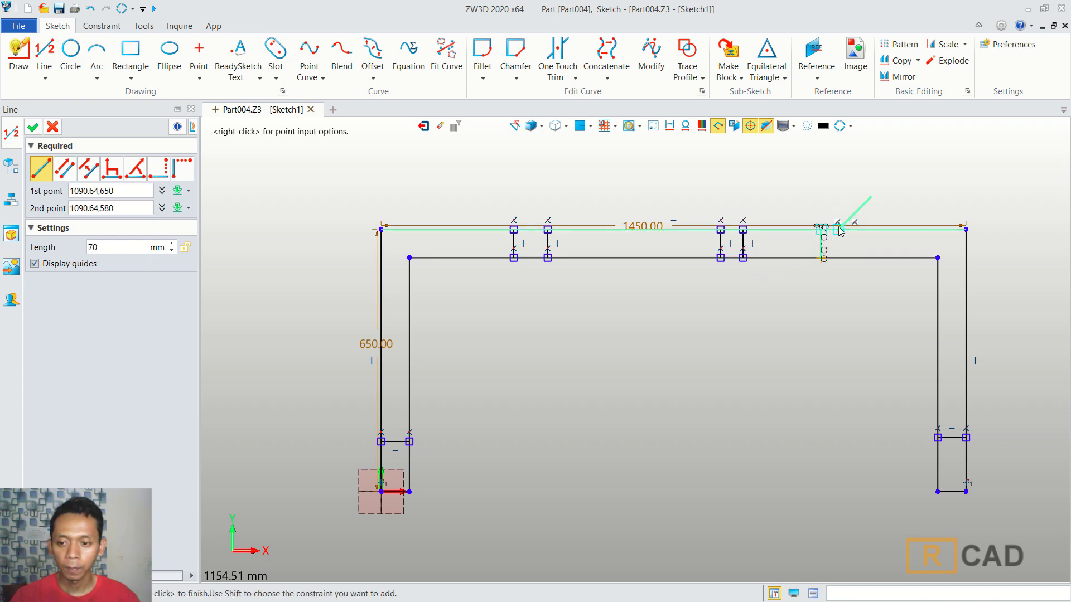
{"action": "left_click", "coordinate": [845, 229]}
{"action": "left_click", "coordinate": [847, 259]}
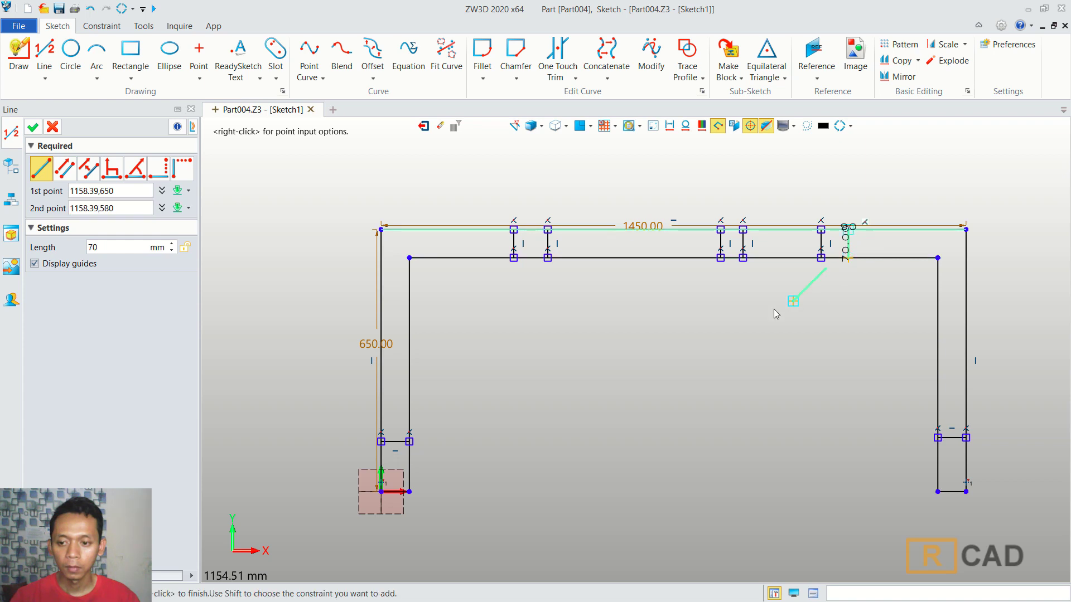
{"action": "middle_click", "coordinate": [690, 386]}
{"action": "scroll", "coordinate": [688, 389], "scroll_direction": "down", "scroll_amount": 1}
{"action": "middle_click_drag", "start_coordinate": [690, 393], "coordinate": [667, 391]}
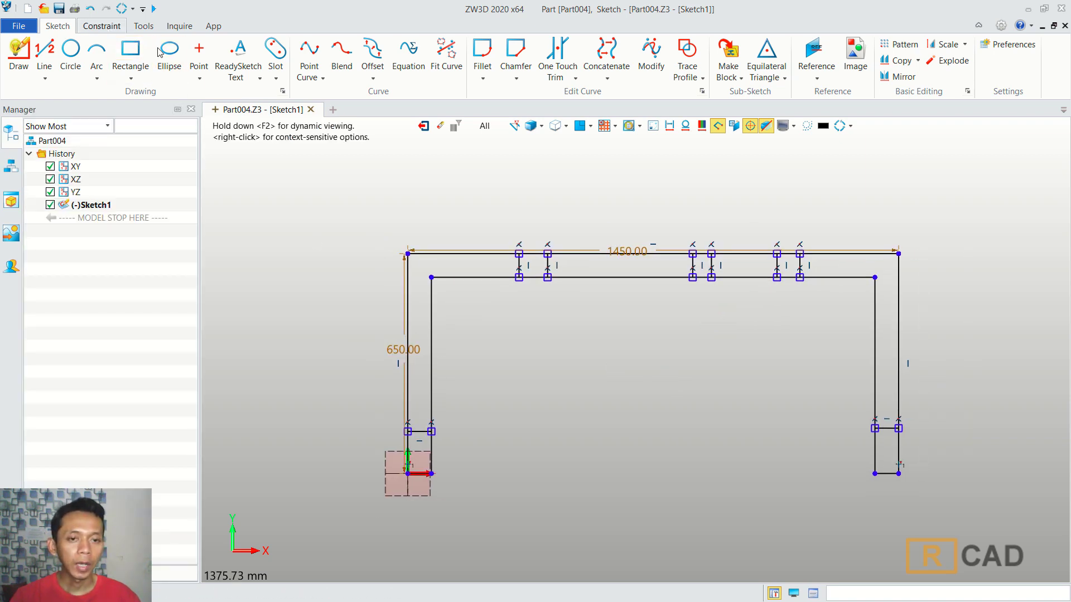
Fillet both outer top corners with a 150 mm radius.
{"action": "left_click", "coordinate": [482, 56]}
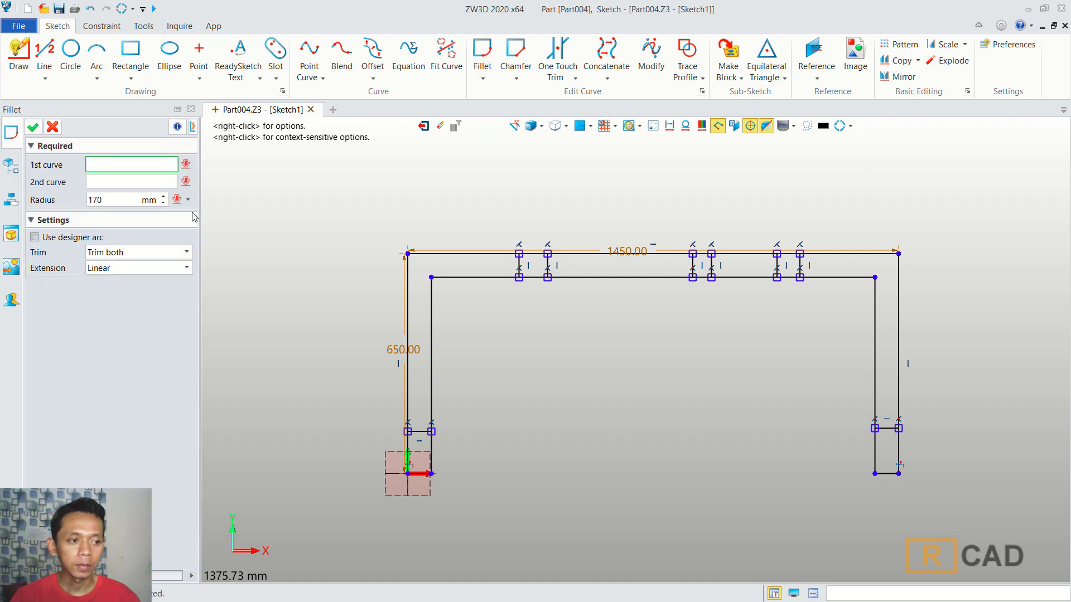
{"action": "left_click", "coordinate": [429, 255]}
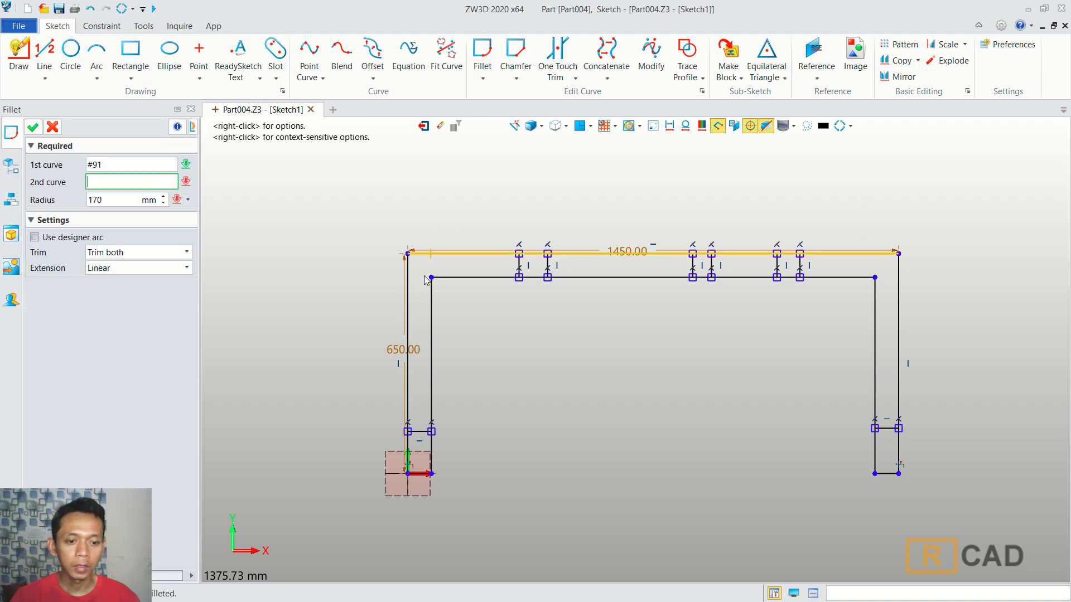
{"action": "left_click", "coordinate": [410, 284]}
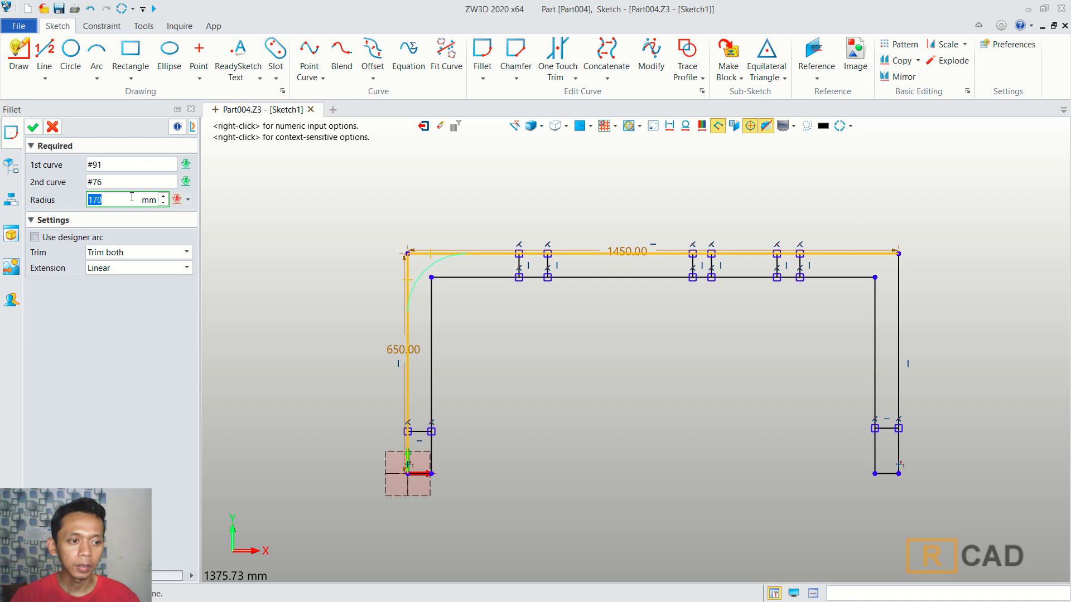
{"action": "type", "text": "15"}
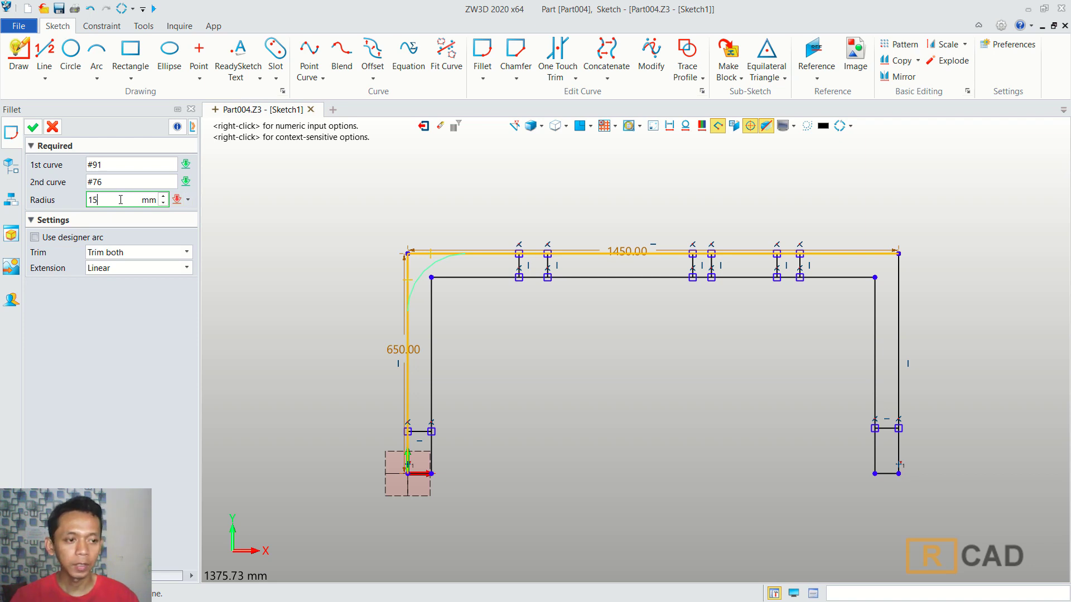
{"action": "type", "text": "0"}
{"action": "key", "text": "Return"}
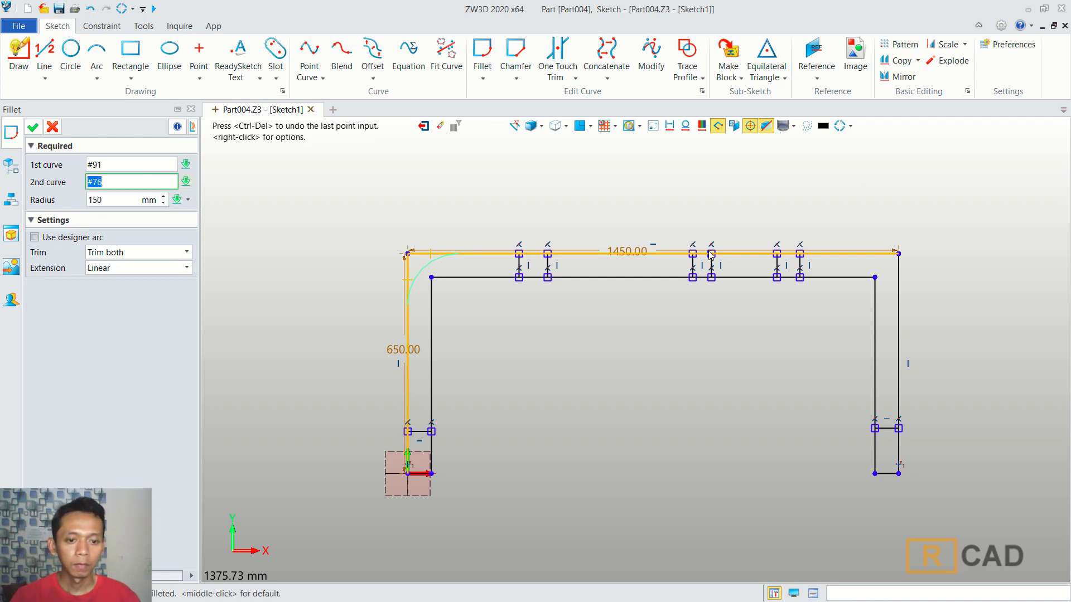
{"action": "middle_click", "coordinate": [560, 281]}
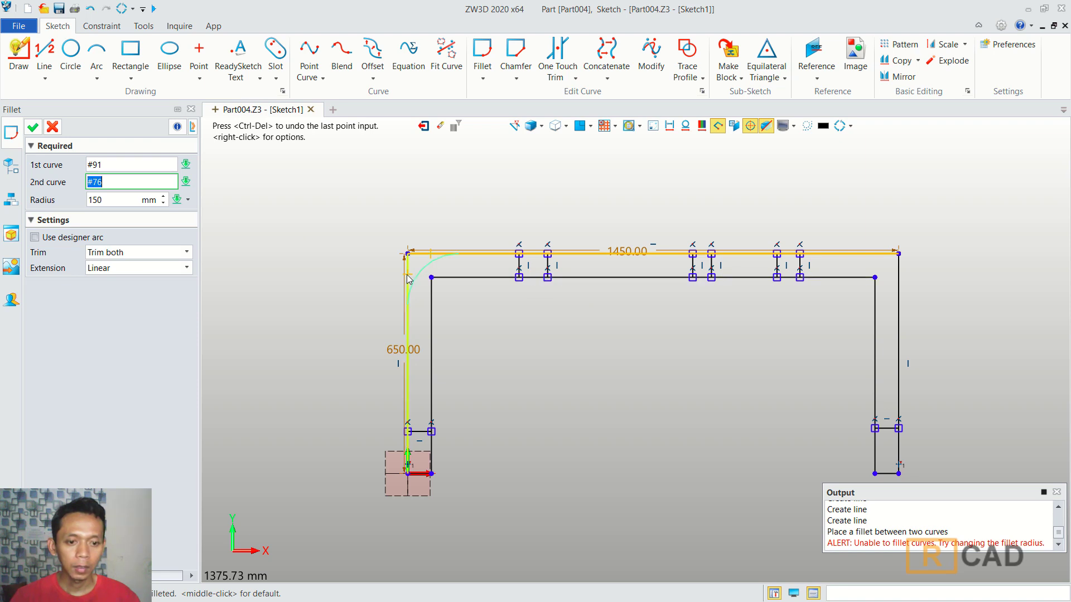
{"action": "middle_click", "coordinate": [860, 258]}
{"action": "left_click", "coordinate": [899, 290]}
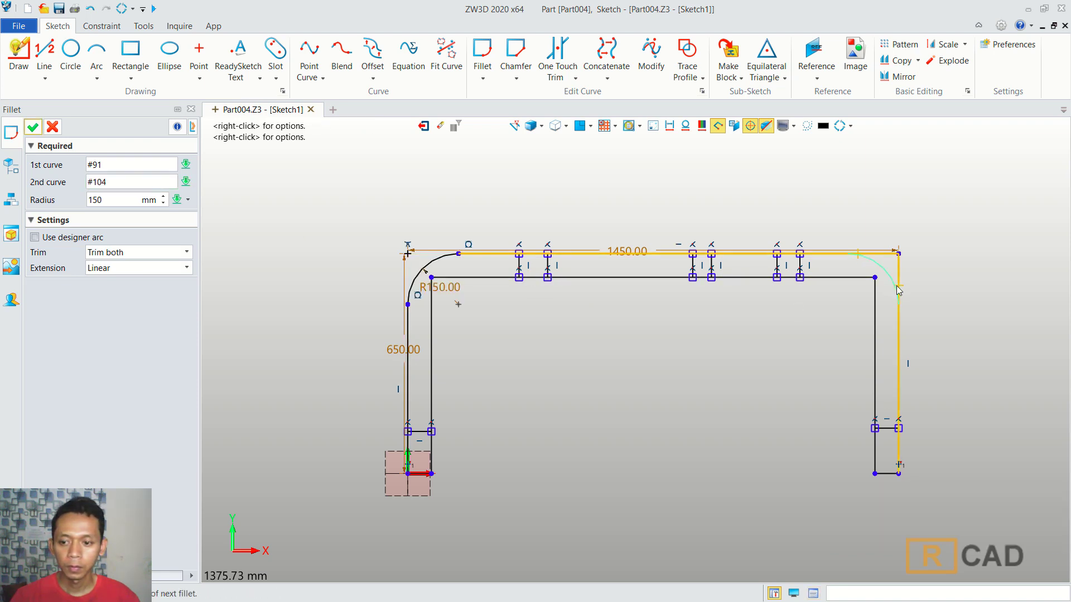
{"action": "middle_click", "coordinate": [651, 333]}
Fillet both inner top corners with a 100 mm radius.
{"action": "middle_click", "coordinate": [335, 245]}
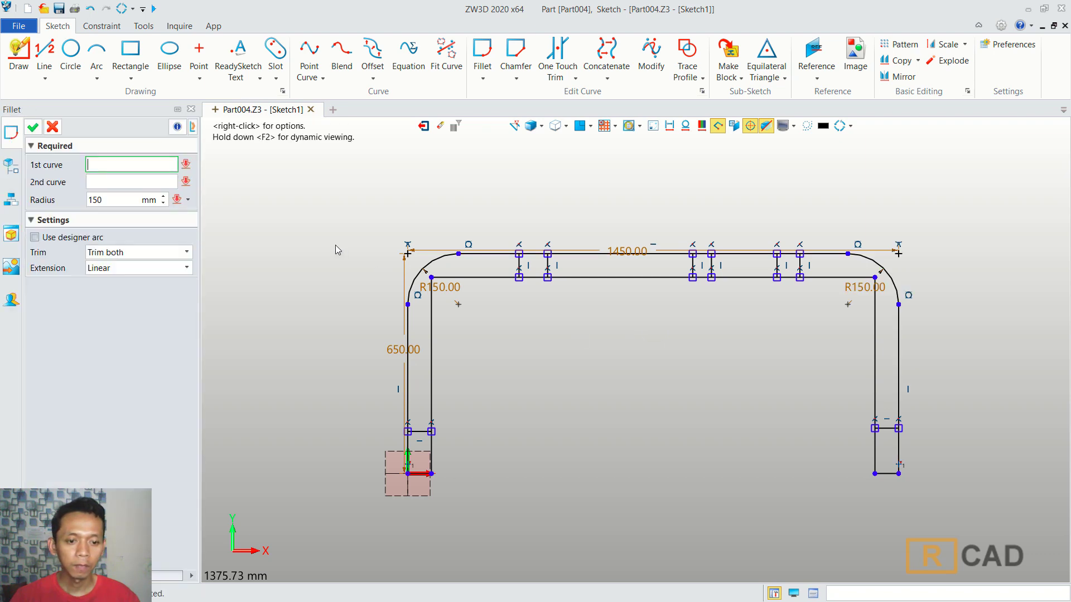
{"action": "left_click", "coordinate": [465, 278]}
{"action": "left_click", "coordinate": [432, 315]}
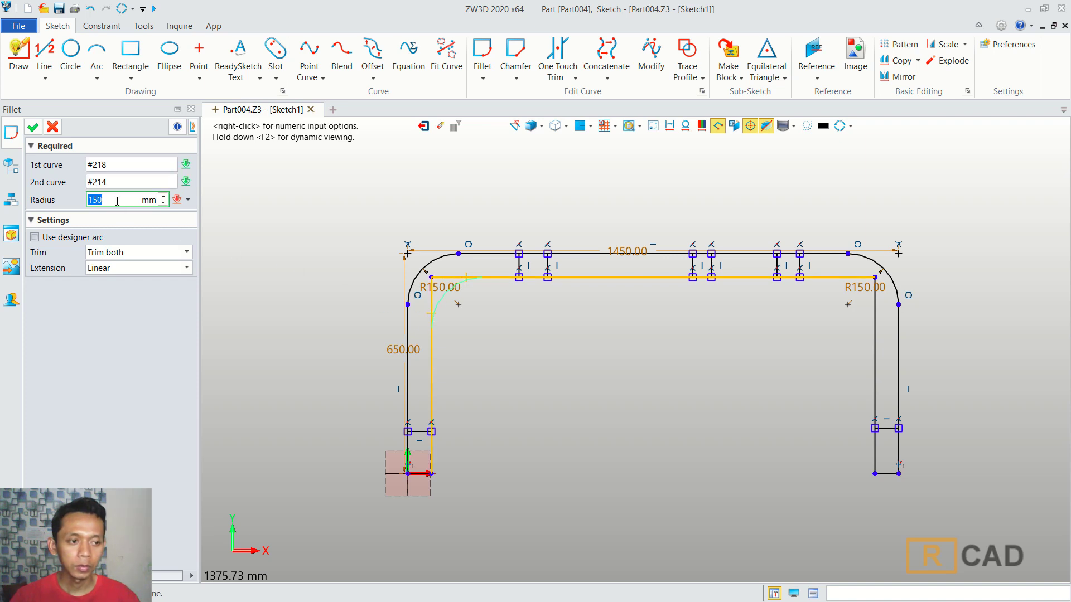
{"action": "type", "text": "1"}
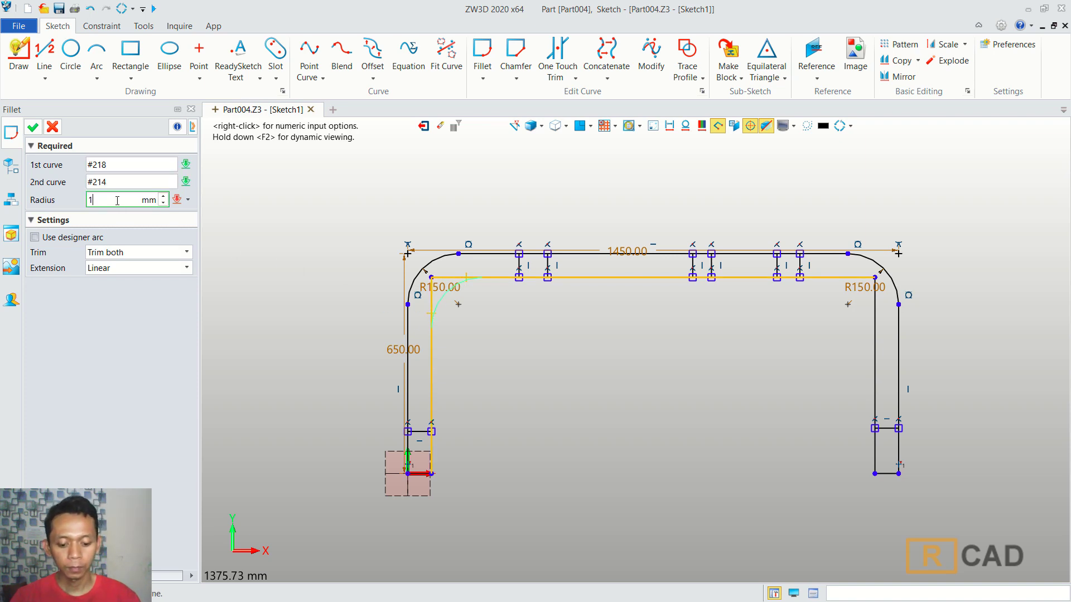
{"action": "type", "text": "00"}
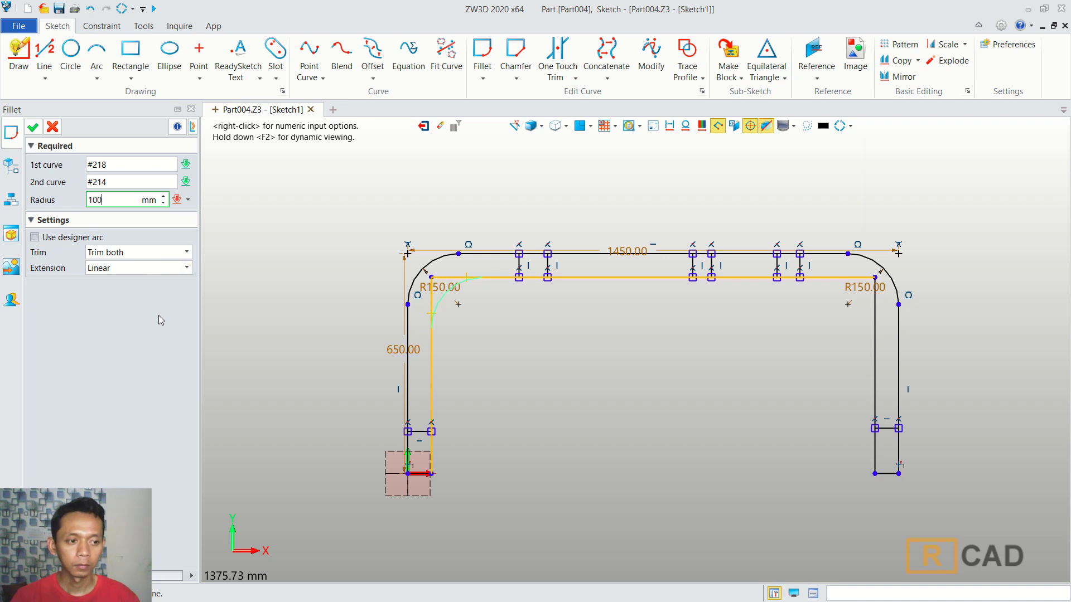
{"action": "left_click", "coordinate": [140, 182]}
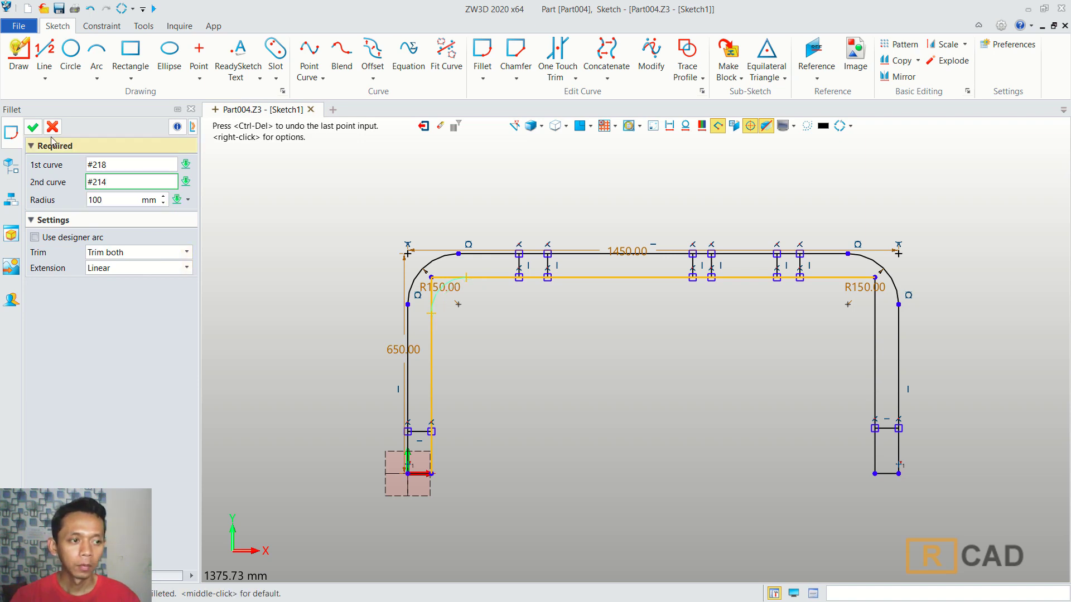
{"action": "left_click", "coordinate": [34, 129]}
{"action": "middle_click", "coordinate": [778, 359]}
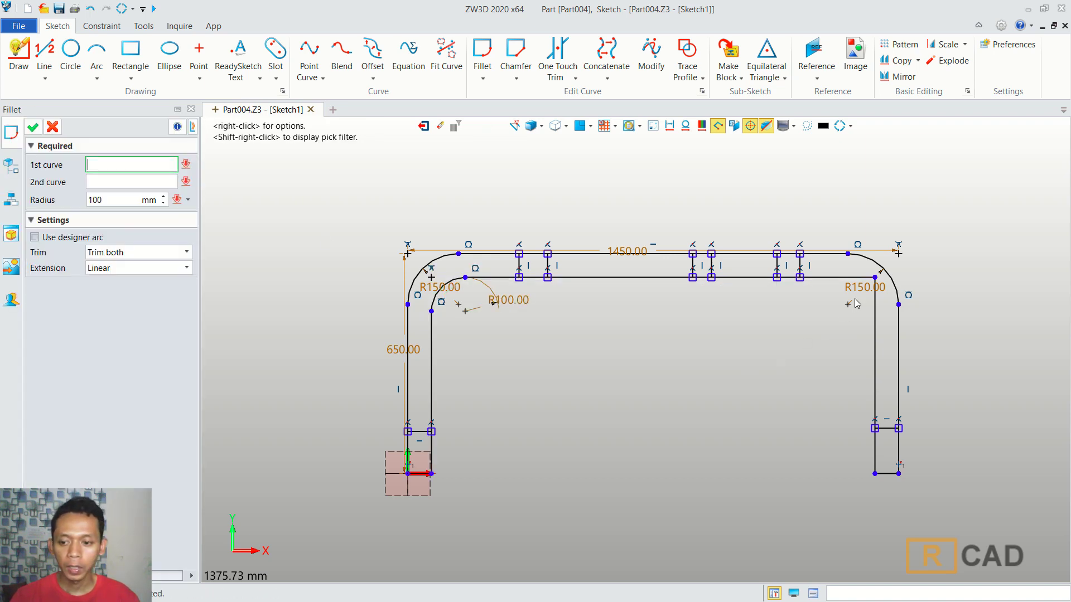
{"action": "left_click", "coordinate": [851, 283]}
{"action": "left_click", "coordinate": [874, 316]}
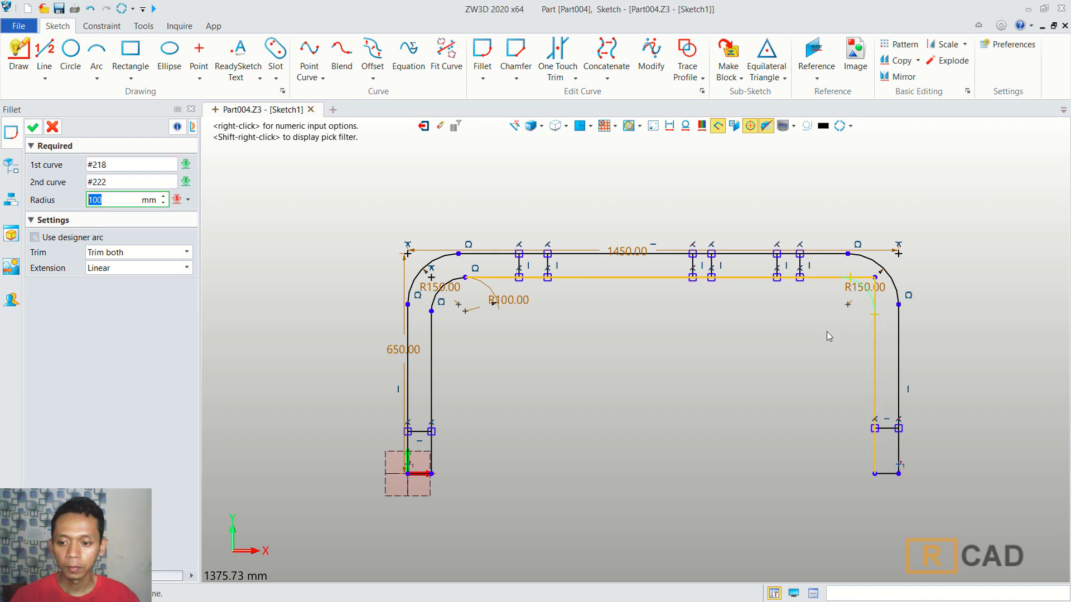
{"action": "middle_click", "coordinate": [747, 334]}
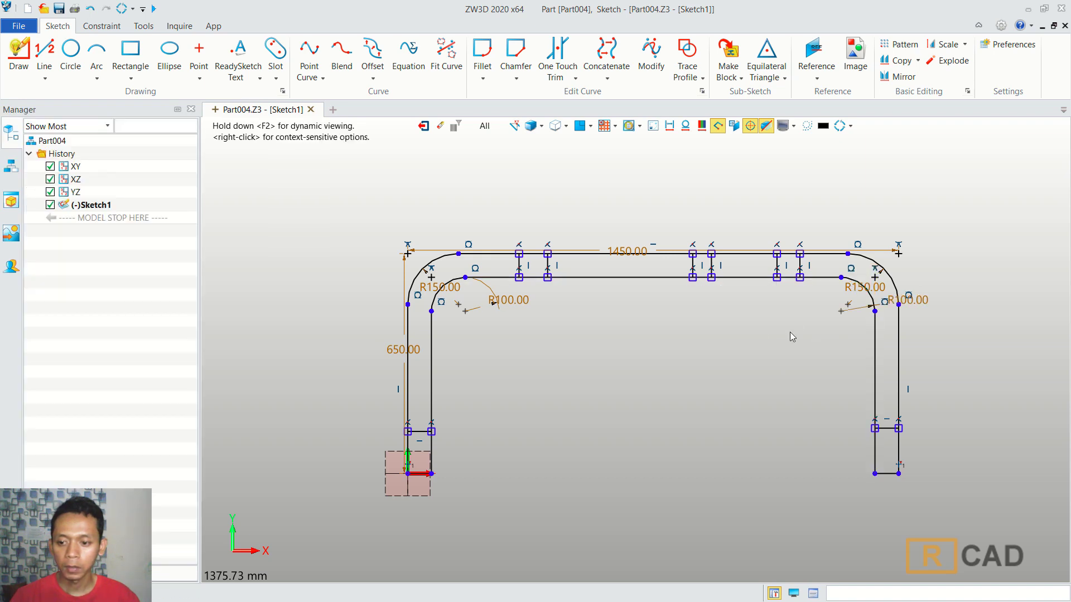
Change the right and left outer R150 fillet dimensions to R170.
{"action": "double_click", "coordinate": [878, 290]}
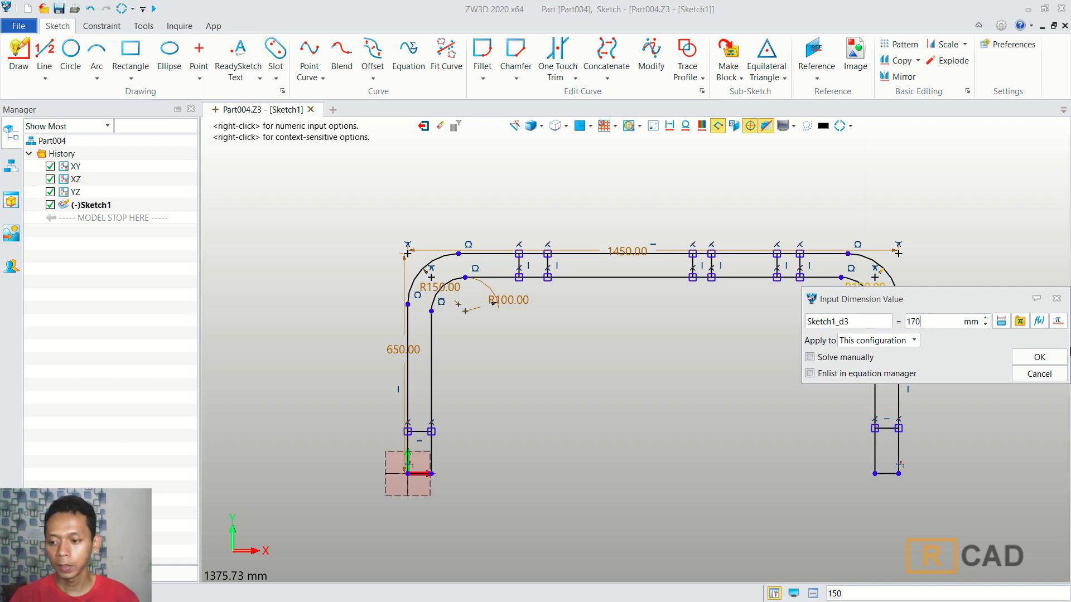
{"action": "left_click", "coordinate": [1039, 357]}
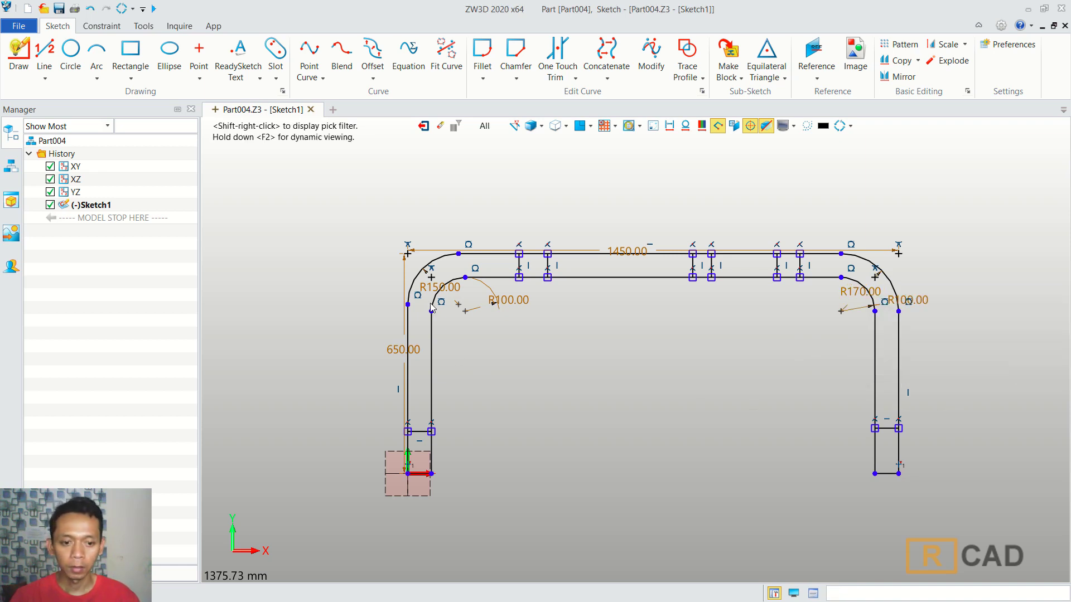
{"action": "double_click", "coordinate": [441, 287]}
{"action": "type", "text": "170"}
{"action": "left_click", "coordinate": [676, 361]}
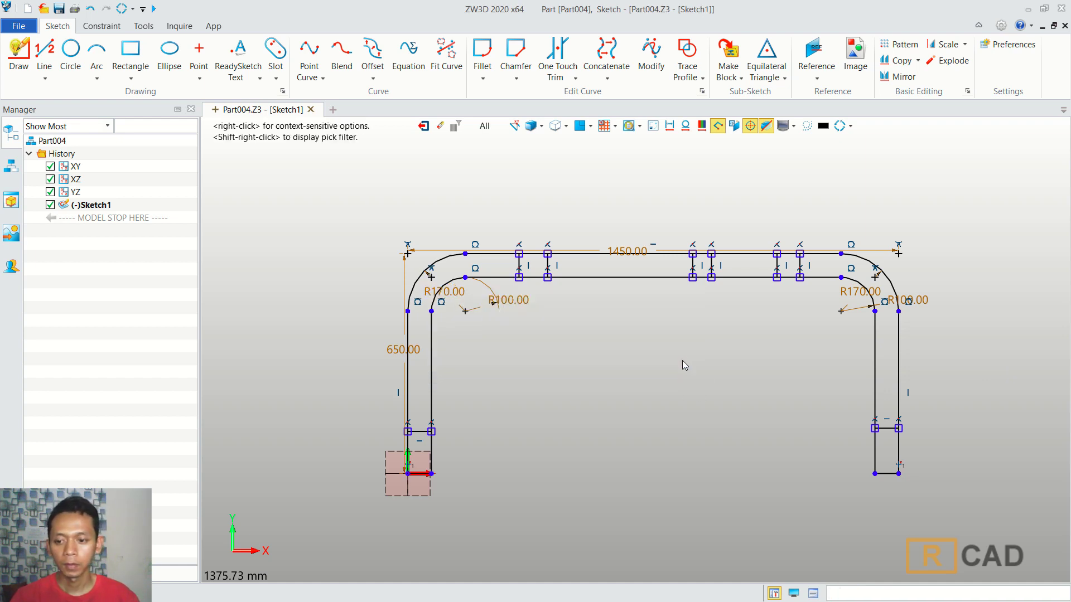
{"action": "scroll", "coordinate": [743, 387], "scroll_direction": "down", "scroll_amount": 1}
{"action": "scroll", "coordinate": [584, 314], "scroll_direction": "up", "scroll_amount": 3}
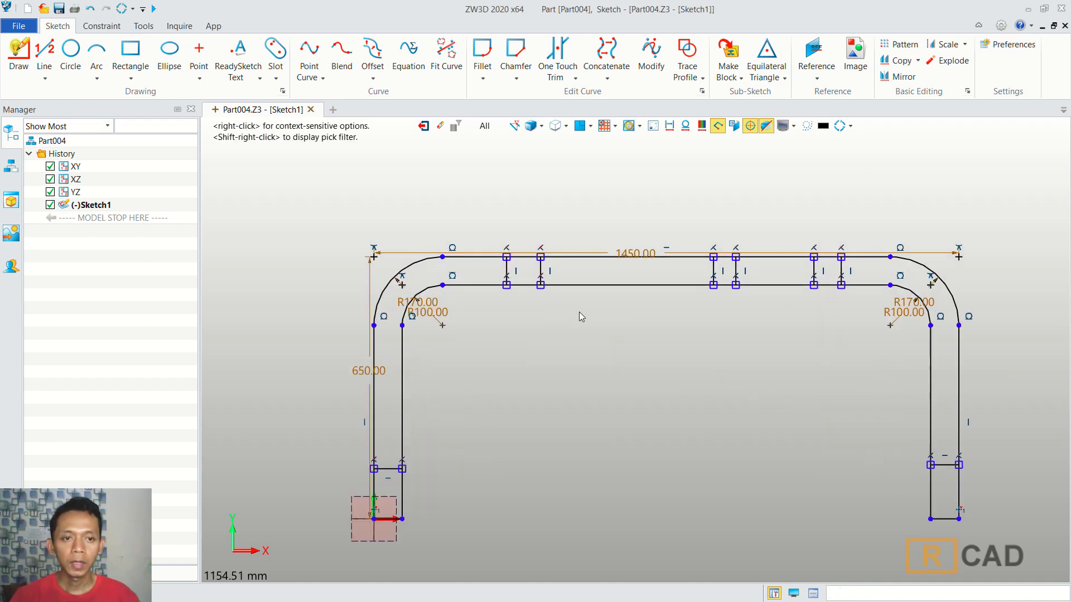
Dimension the left, middle and right cross-member line pairs to 70 mm apart.
{"action": "left_click", "coordinate": [97, 28]}
{"action": "left_click", "coordinate": [361, 47]}
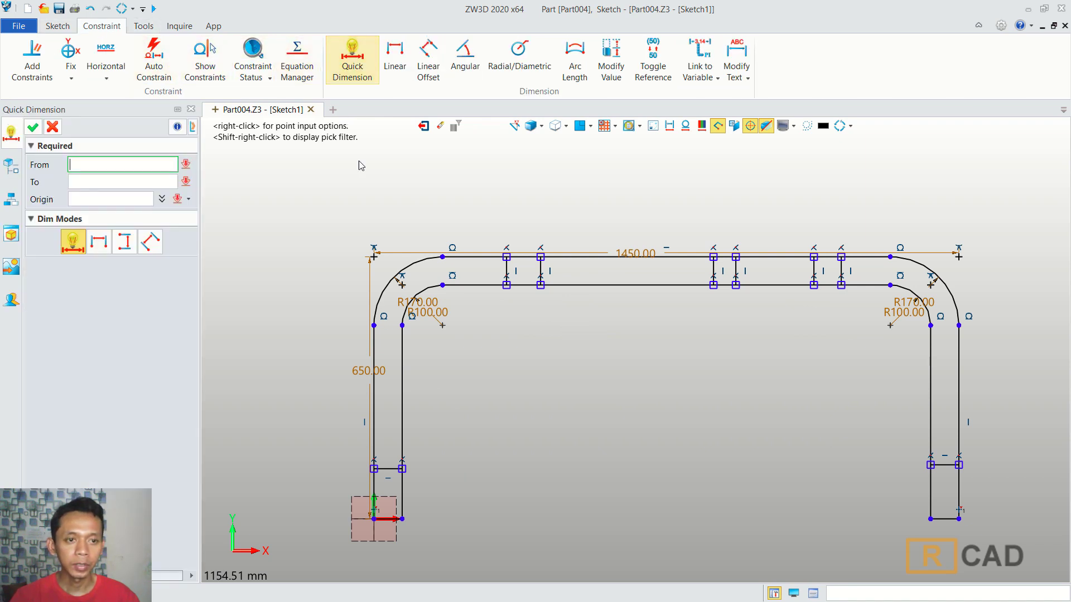
{"action": "scroll", "coordinate": [465, 274], "scroll_direction": "up", "scroll_amount": 3}
{"action": "left_click", "coordinate": [536, 269]}
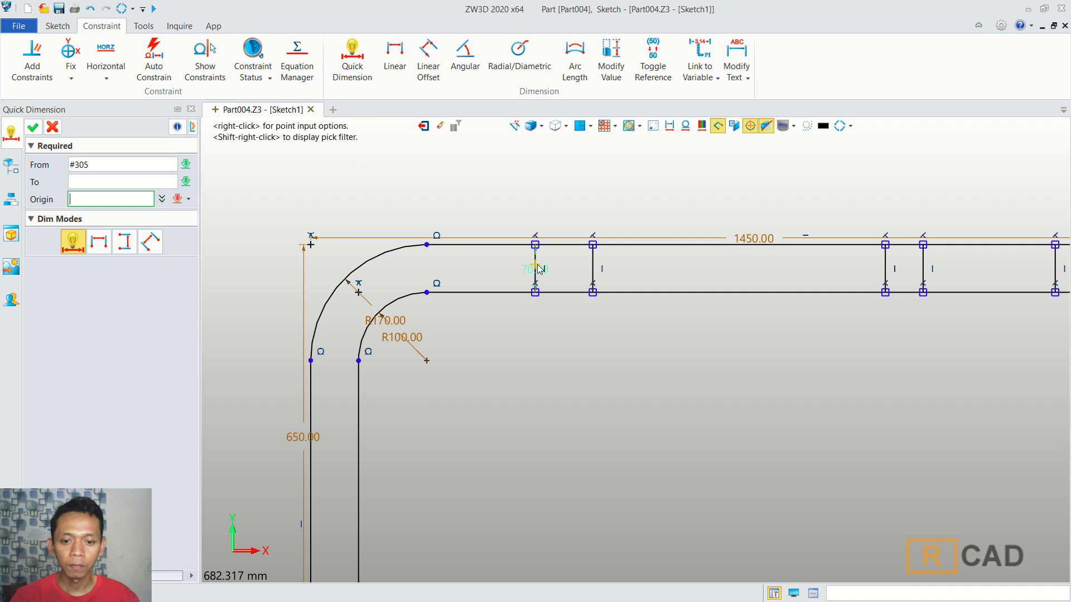
{"action": "left_click", "coordinate": [593, 269]}
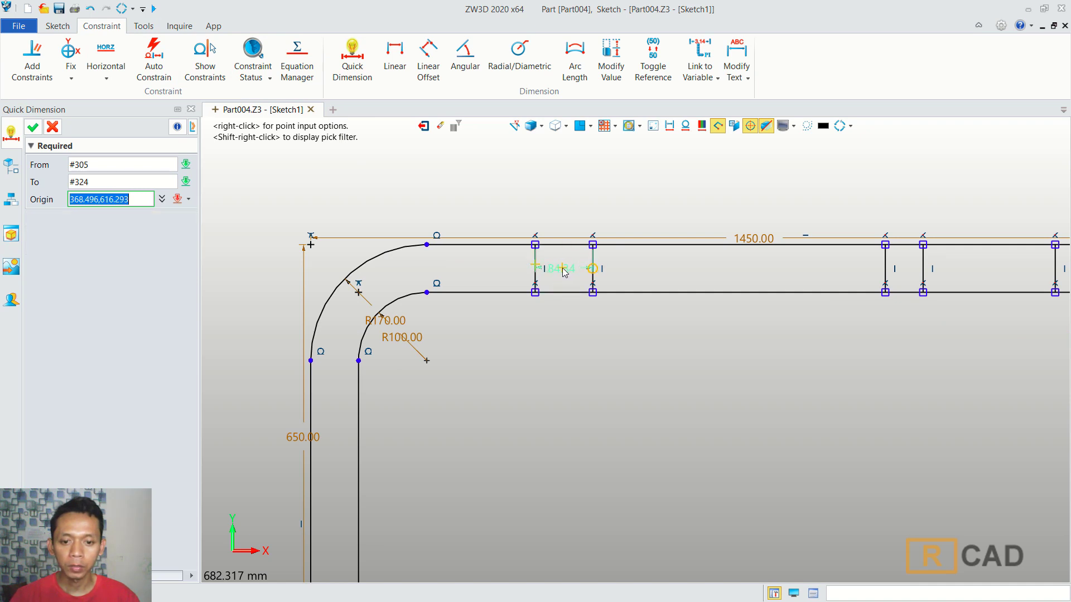
{"action": "left_click", "coordinate": [564, 272]}
{"action": "type", "text": "70"}
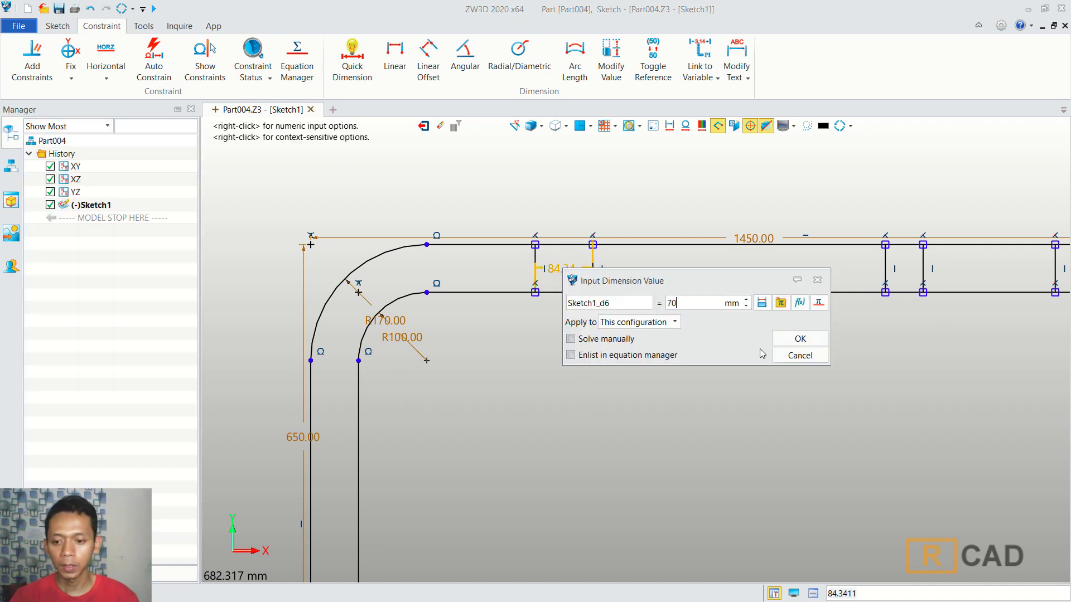
{"action": "left_click", "coordinate": [799, 340]}
{"action": "middle_click_drag", "start_coordinate": [896, 356], "coordinate": [711, 306]}
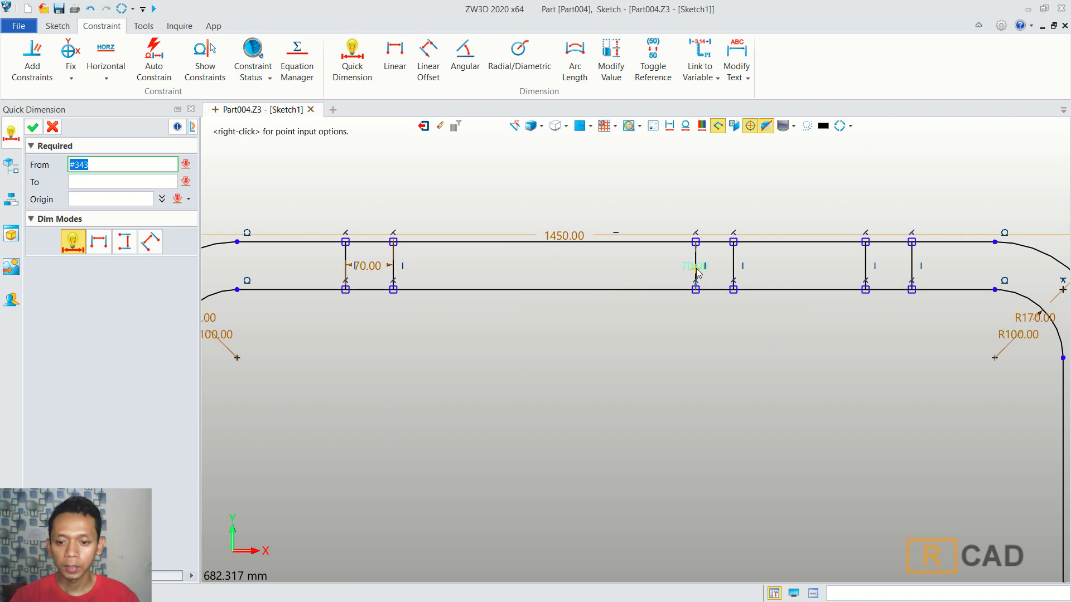
{"action": "left_click", "coordinate": [728, 267]}
{"action": "left_click", "coordinate": [716, 270]}
{"action": "type", "text": "70"}
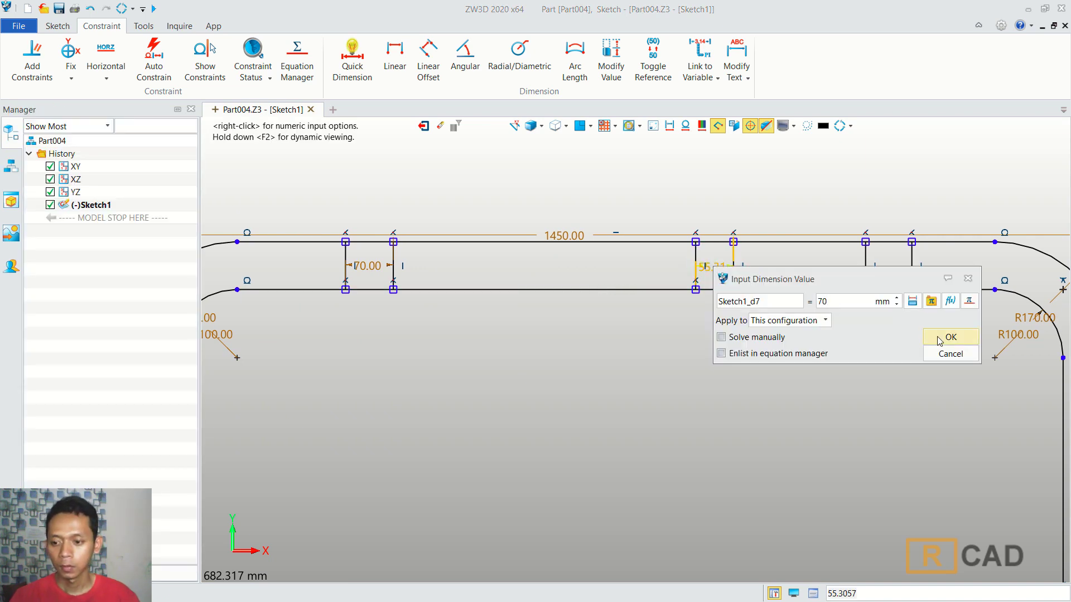
{"action": "left_click", "coordinate": [950, 337]}
{"action": "left_click", "coordinate": [864, 263]}
{"action": "left_click", "coordinate": [912, 266]}
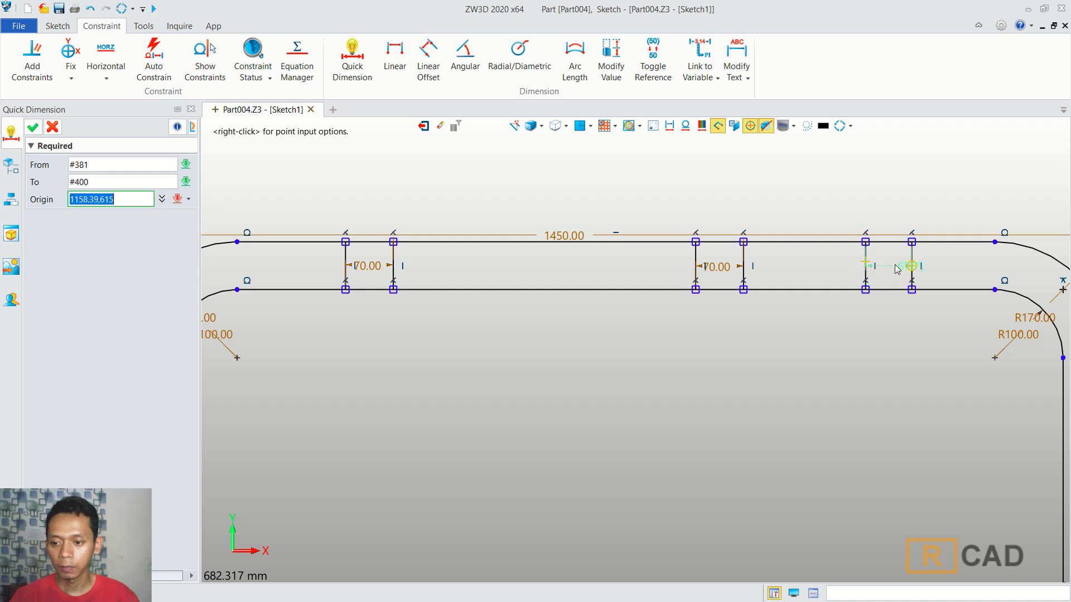
{"action": "left_click", "coordinate": [890, 270]}
{"action": "type", "text": "70"}
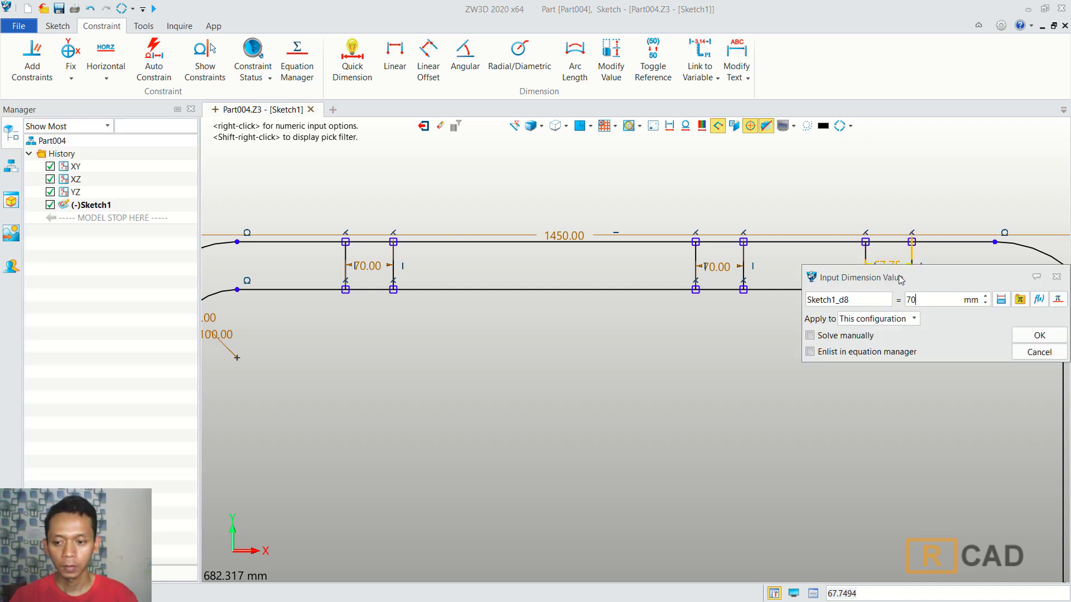
{"action": "left_click", "coordinate": [1029, 335]}
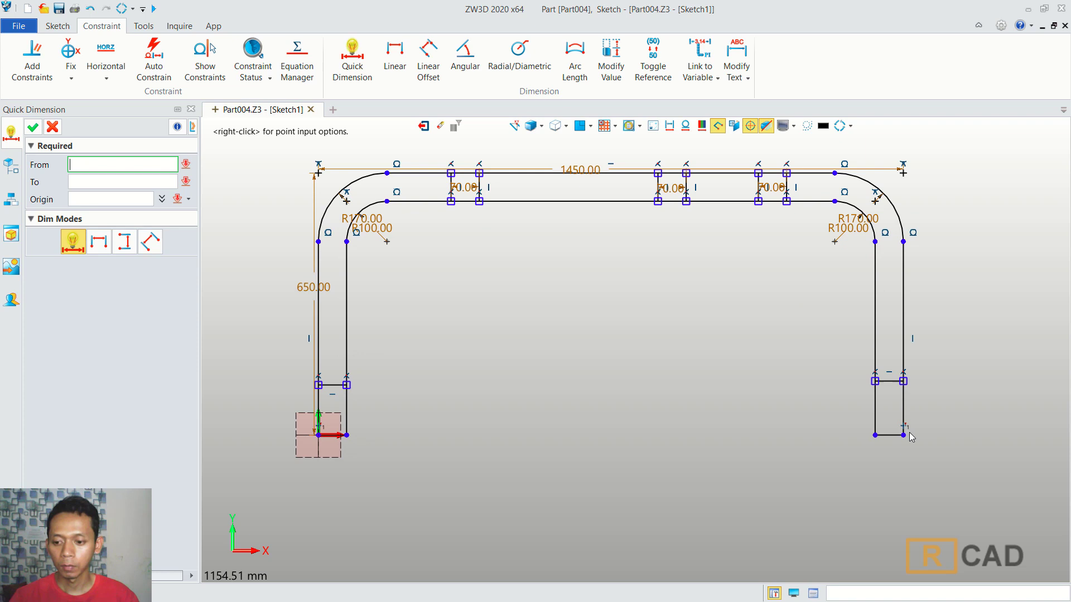
Dimension the right and left foot end caps to 70 mm.
{"action": "left_click", "coordinate": [889, 374]}
{"action": "left_click", "coordinate": [887, 436]}
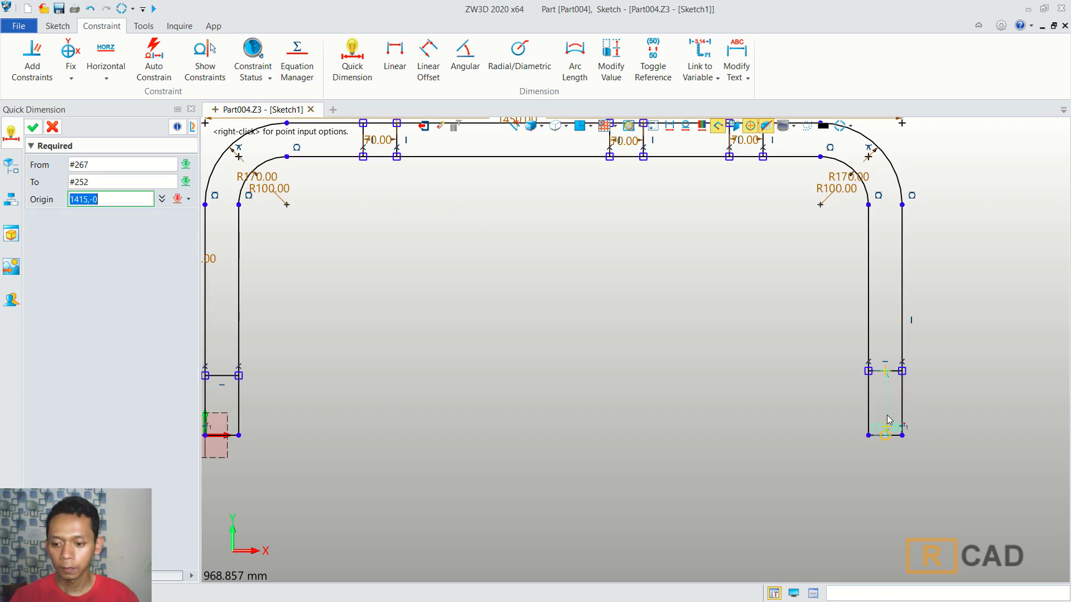
{"action": "left_click", "coordinate": [888, 410]}
{"action": "type", "text": "70"}
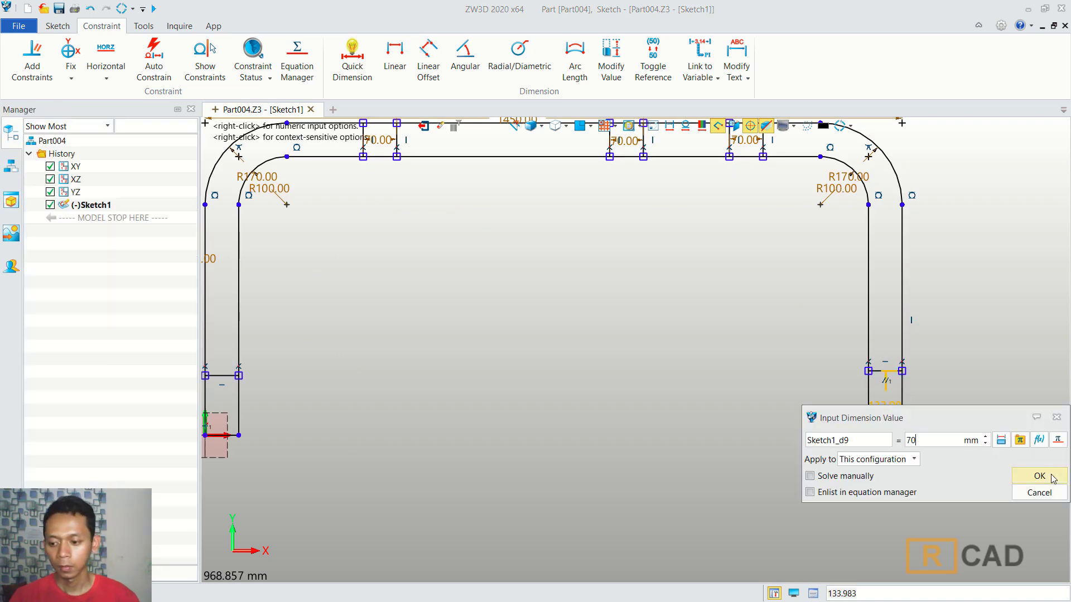
{"action": "left_click", "coordinate": [1040, 477]}
{"action": "scroll", "coordinate": [471, 411], "scroll_direction": "up", "scroll_amount": 5}
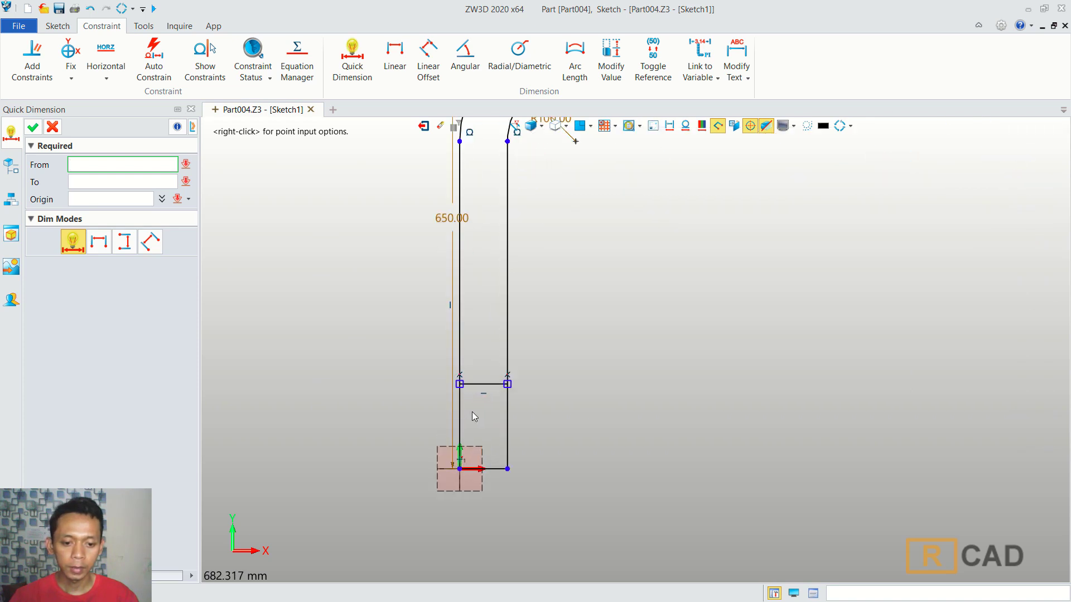
{"action": "left_click", "coordinate": [485, 384]}
{"action": "left_click", "coordinate": [483, 469]}
{"action": "left_click", "coordinate": [483, 422]}
{"action": "left_click", "coordinate": [484, 425]}
{"action": "type", "text": "70"}
{"action": "left_click", "coordinate": [722, 488]}
{"action": "scroll", "coordinate": [726, 393], "scroll_direction": "down", "scroll_amount": 5}
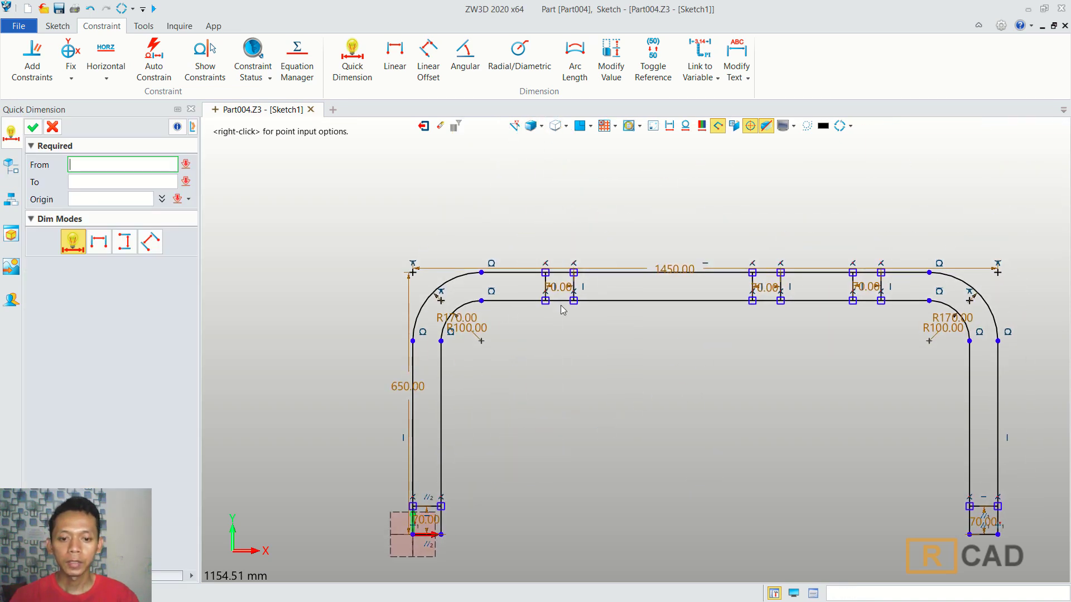
Place the left and right cross-members 250 mm in from the frame's outer edges.
{"action": "scroll", "coordinate": [563, 310], "scroll_direction": "up", "scroll_amount": 1}
{"action": "left_click", "coordinate": [549, 286]}
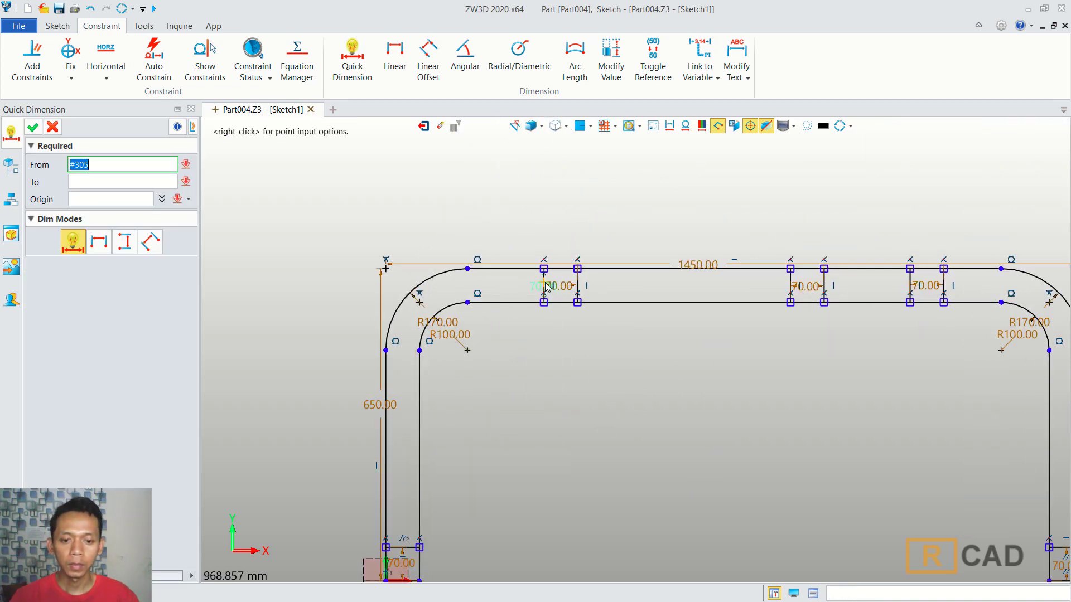
{"action": "left_click", "coordinate": [386, 375]}
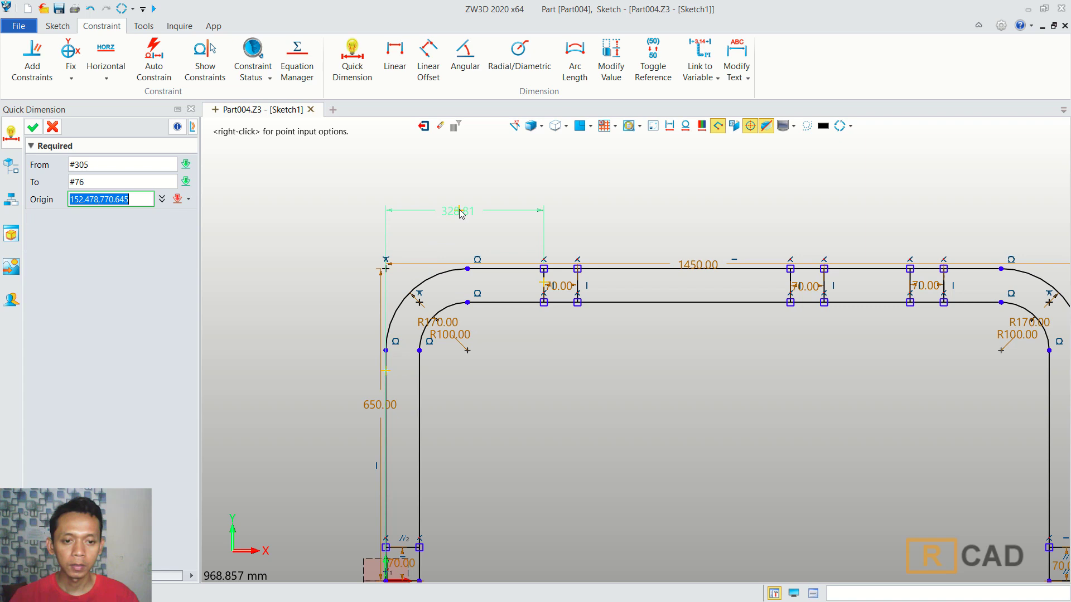
{"action": "left_click", "coordinate": [457, 212]}
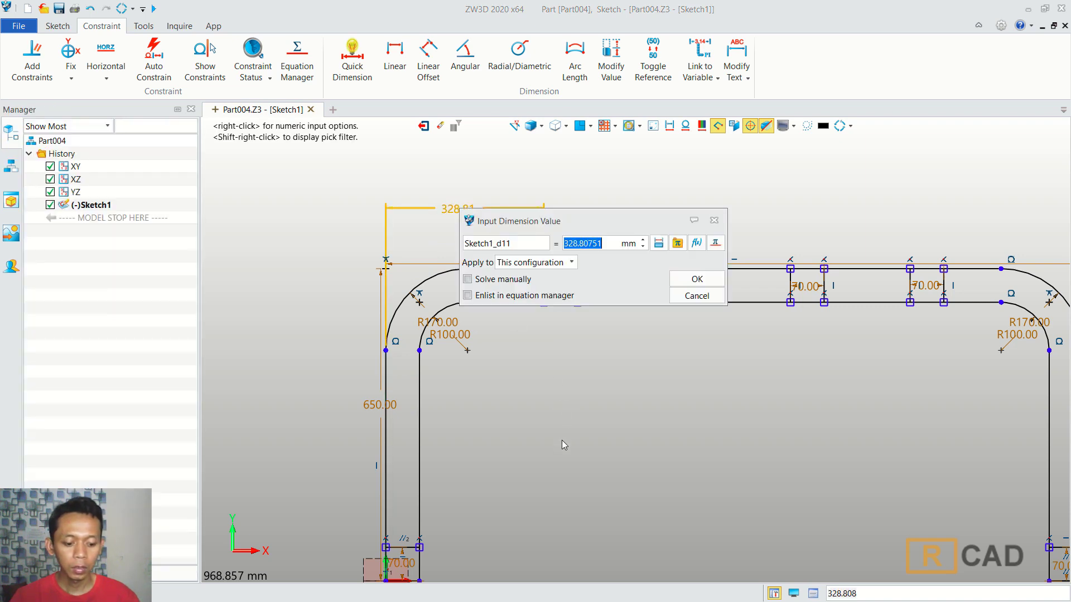
{"action": "type", "text": "250"}
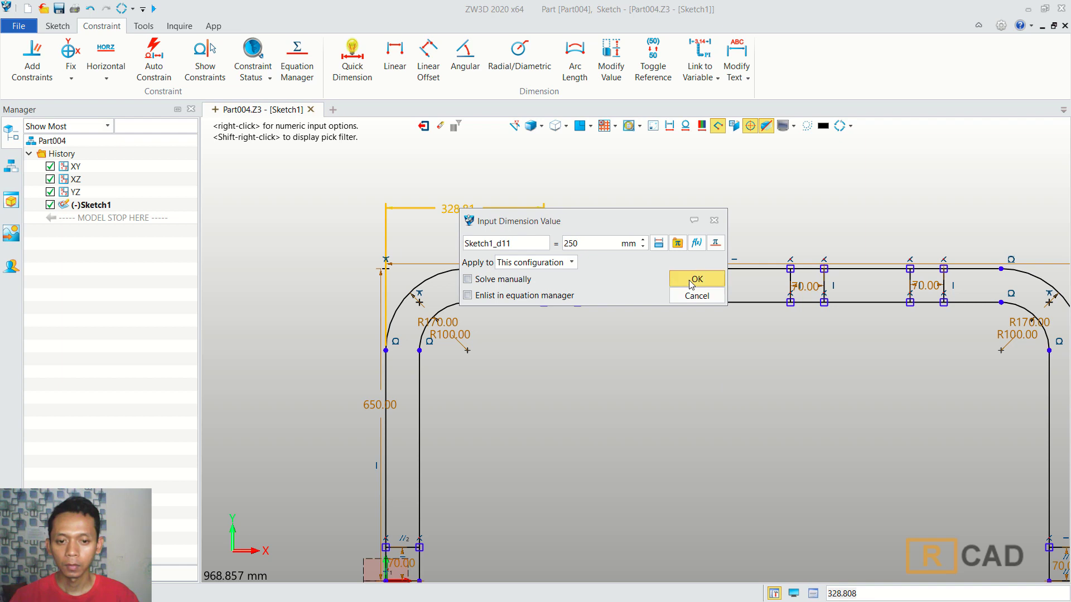
{"action": "left_click", "coordinate": [697, 279]}
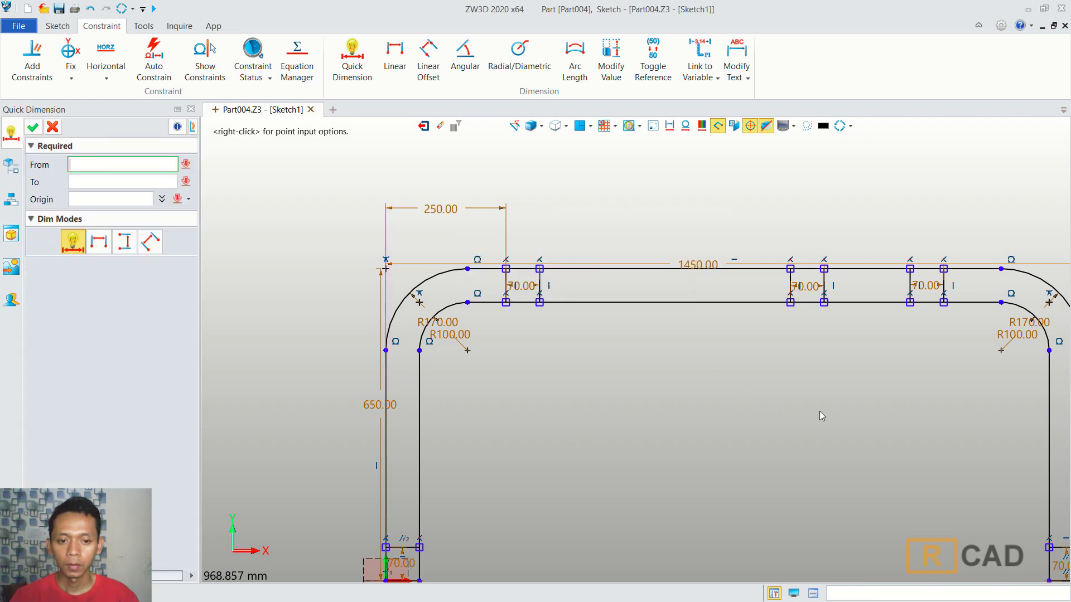
{"action": "left_click", "coordinate": [839, 288]}
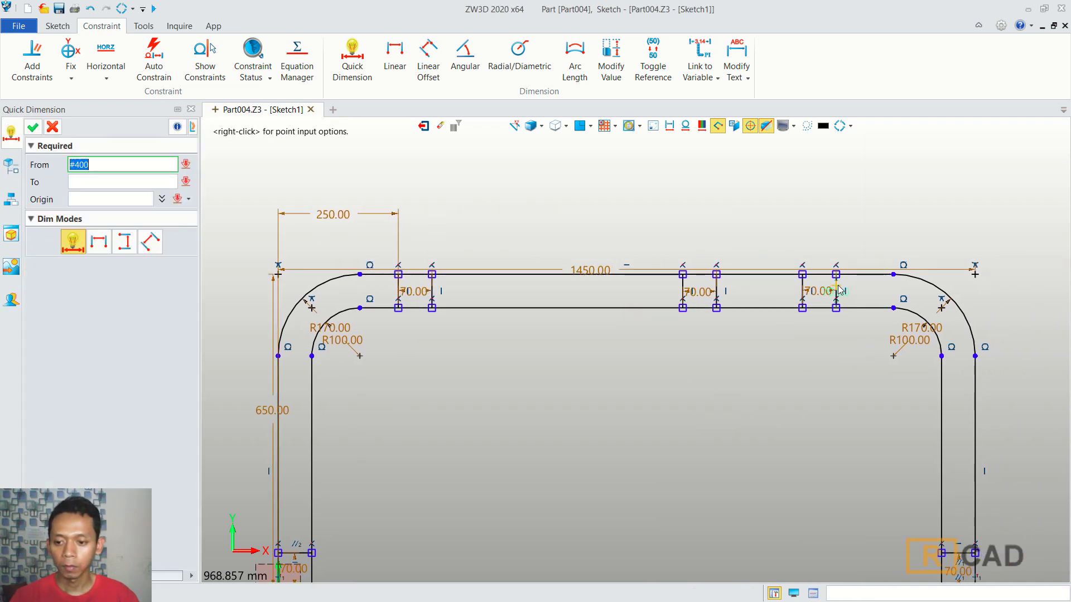
{"action": "left_click", "coordinate": [975, 399]}
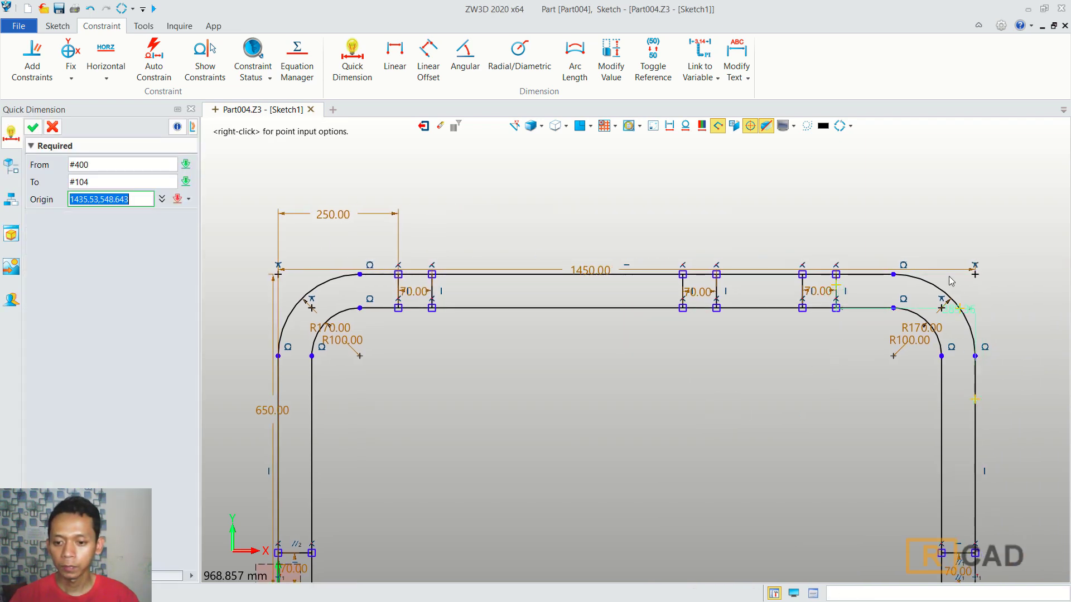
{"action": "left_click", "coordinate": [907, 229]}
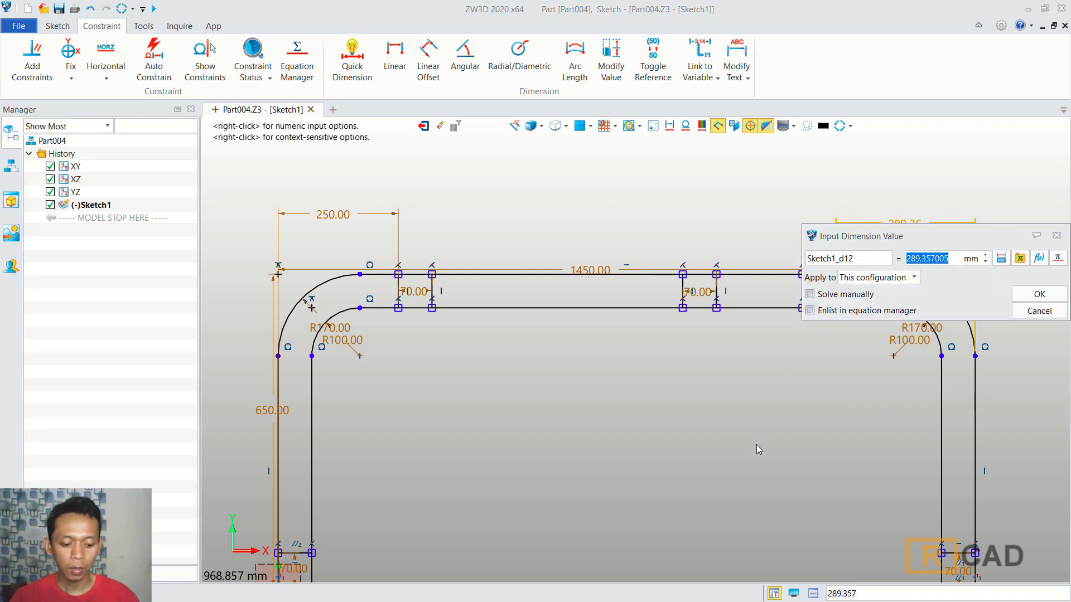
{"action": "type", "text": "250"}
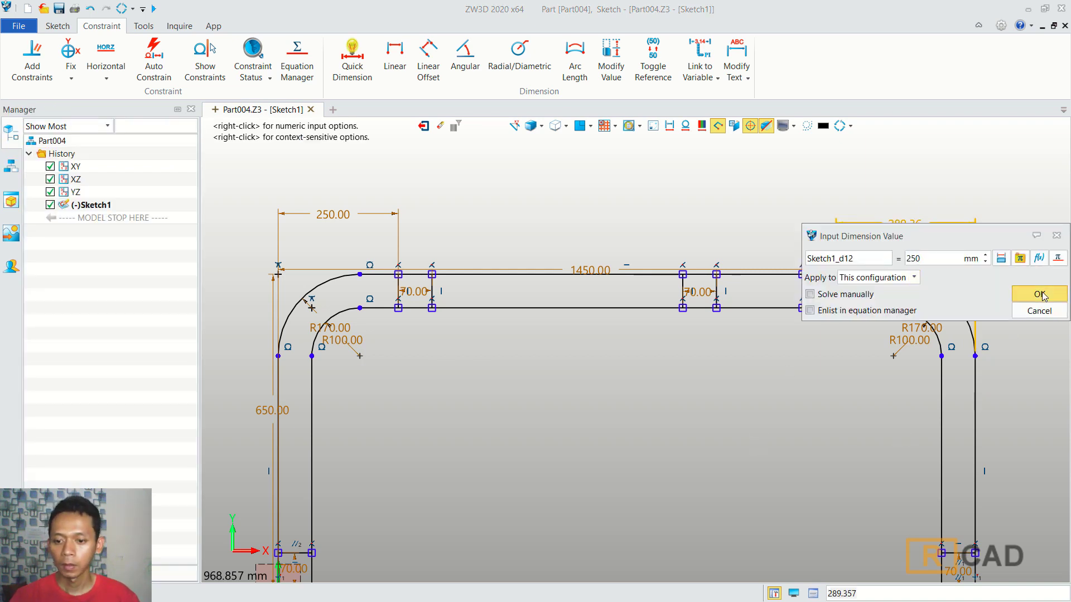
{"action": "left_click", "coordinate": [1039, 294]}
Space the middle cross-member 370 mm from the left one.
{"action": "left_click", "coordinate": [682, 291]}
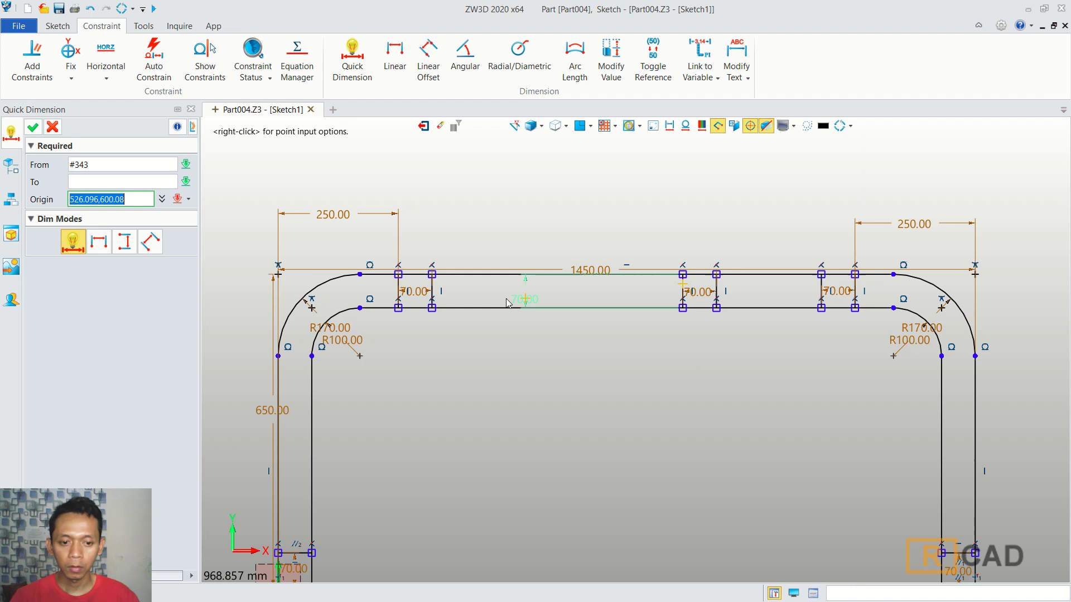
{"action": "left_click", "coordinate": [434, 293]}
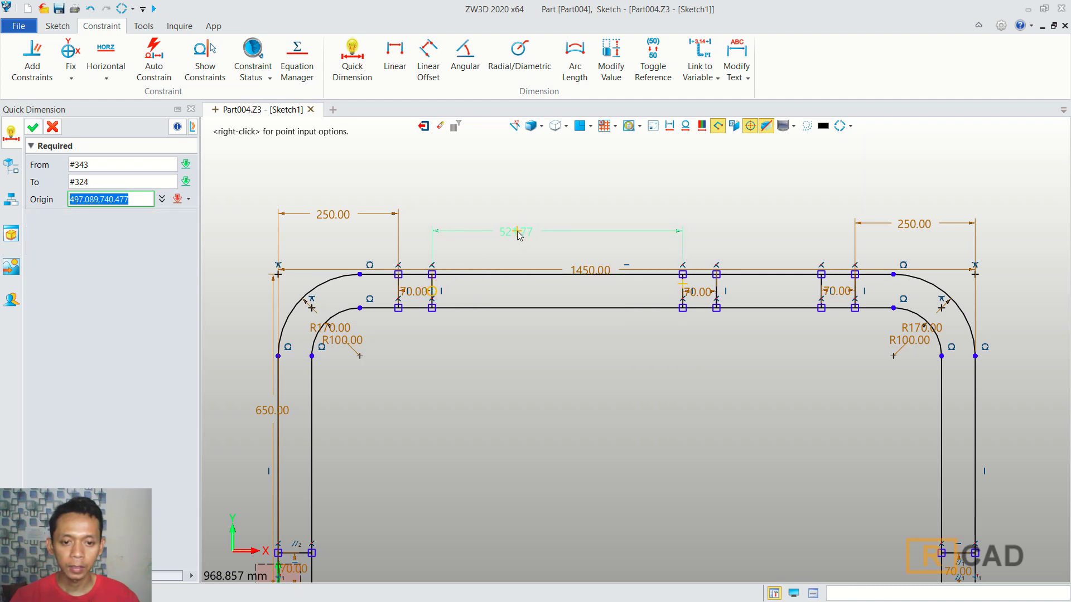
{"action": "left_click", "coordinate": [509, 234]}
{"action": "type", "text": "370"}
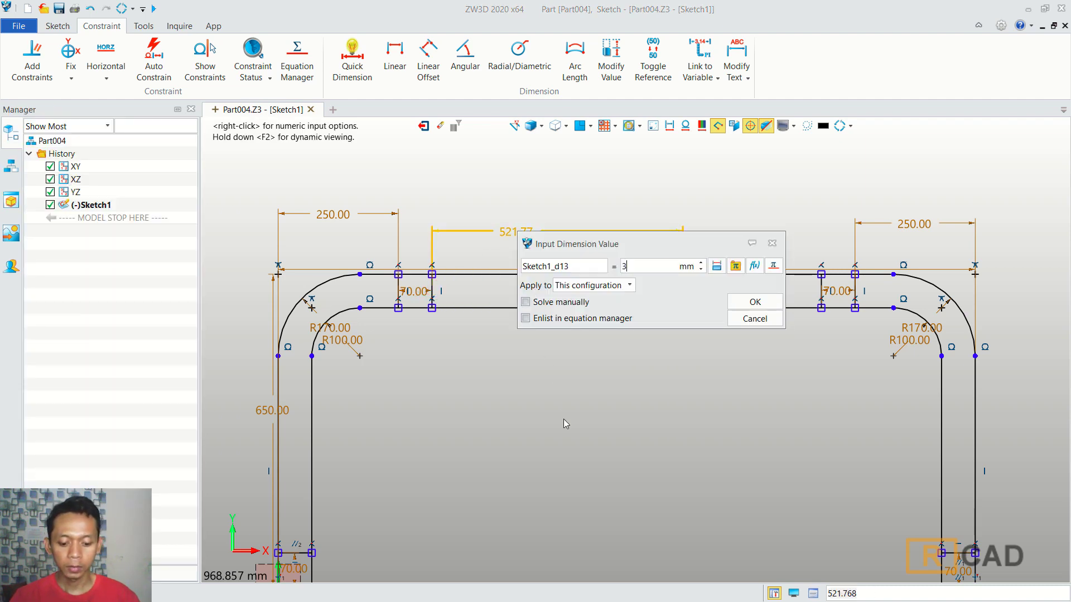
{"action": "left_click", "coordinate": [776, 307]}
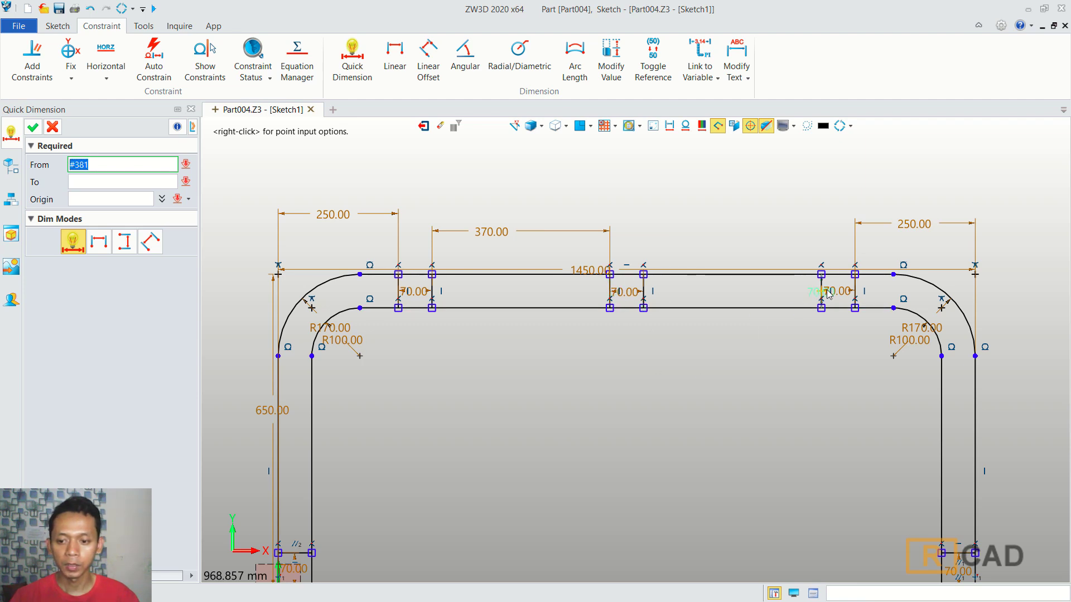
{"action": "left_click", "coordinate": [32, 127]}
Draw a 950 mm horizontal line from the left cross-member to the right cross-member.
{"action": "left_click", "coordinate": [57, 26]}
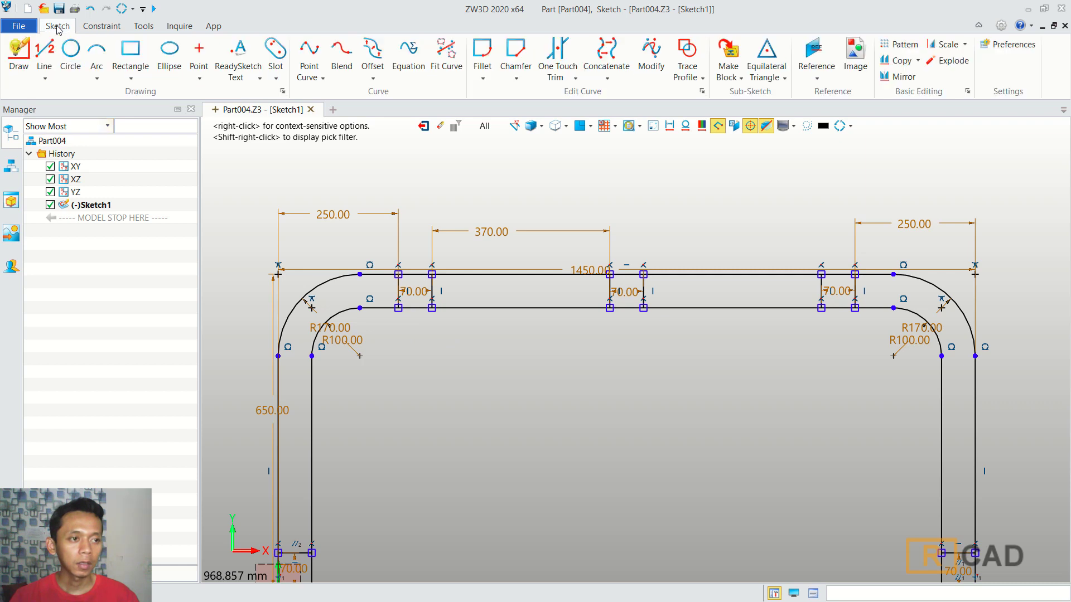
{"action": "left_click", "coordinate": [46, 56]}
{"action": "scroll", "coordinate": [433, 285], "scroll_direction": "up", "scroll_amount": 4}
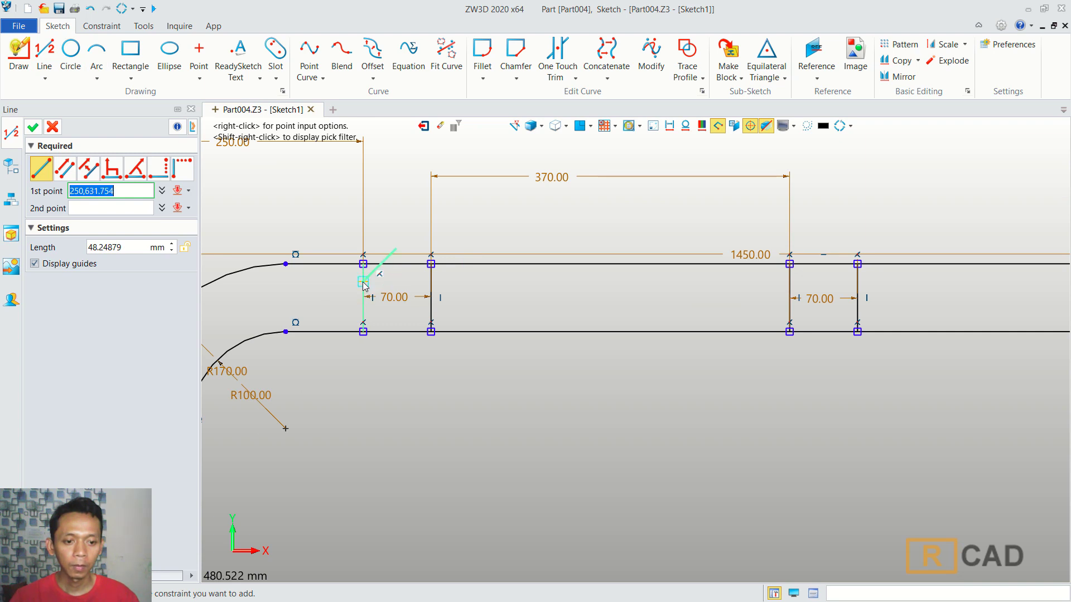
{"action": "left_click", "coordinate": [363, 283]}
{"action": "scroll", "coordinate": [609, 282], "scroll_direction": "down", "scroll_amount": 3}
{"action": "scroll", "coordinate": [859, 299], "scroll_direction": "up", "scroll_amount": 3}
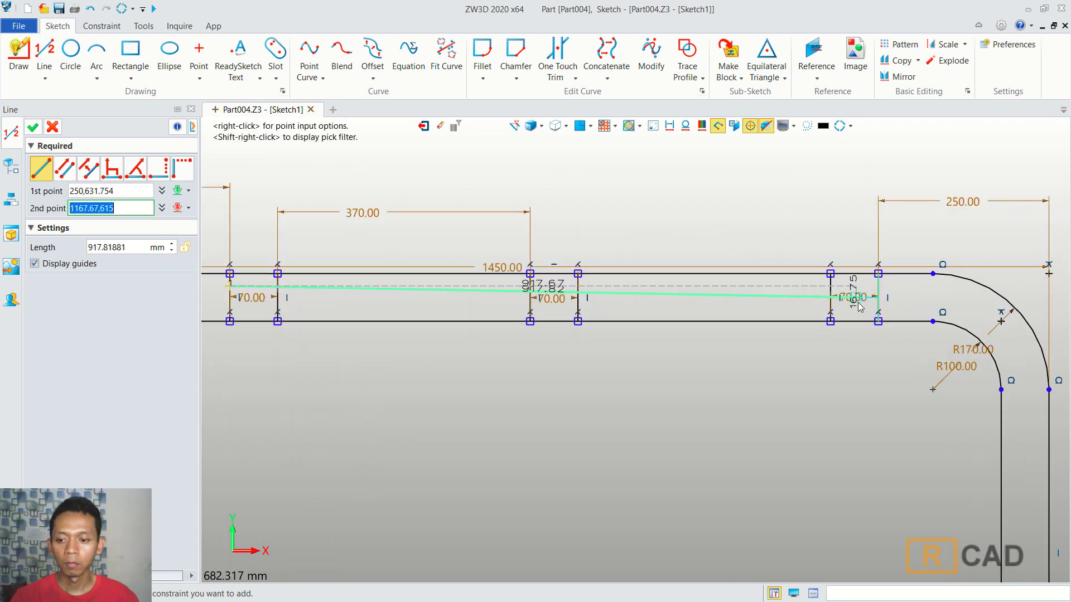
{"action": "left_click", "coordinate": [884, 283]}
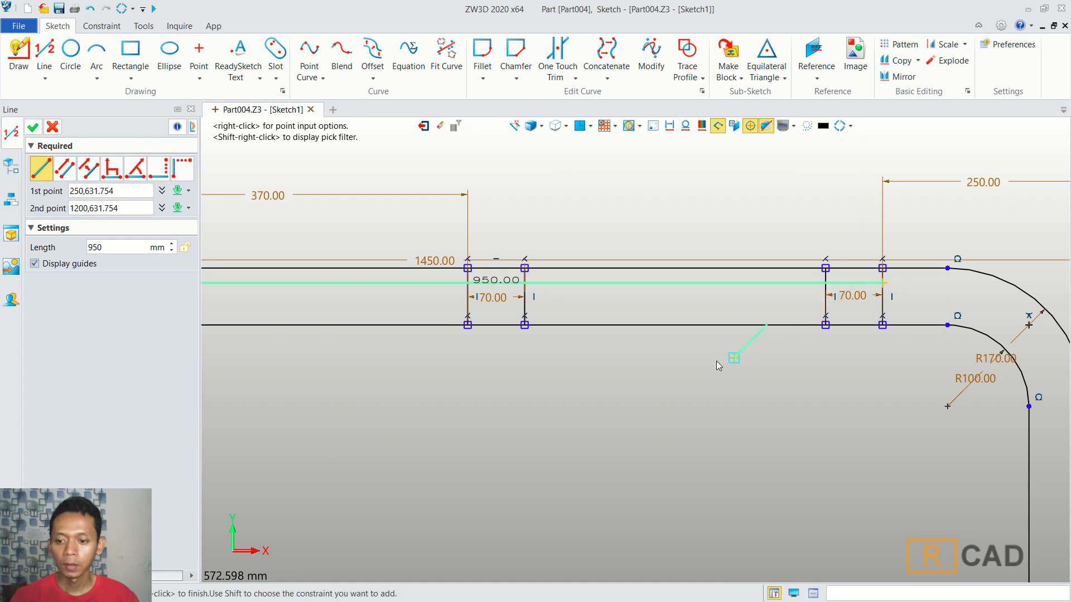
{"action": "middle_click", "coordinate": [679, 373]}
Dimension the new horizontal line 20 mm below the bar's top edge with Quick Dimension.
{"action": "scroll", "coordinate": [620, 370], "scroll_direction": "down", "scroll_amount": 3}
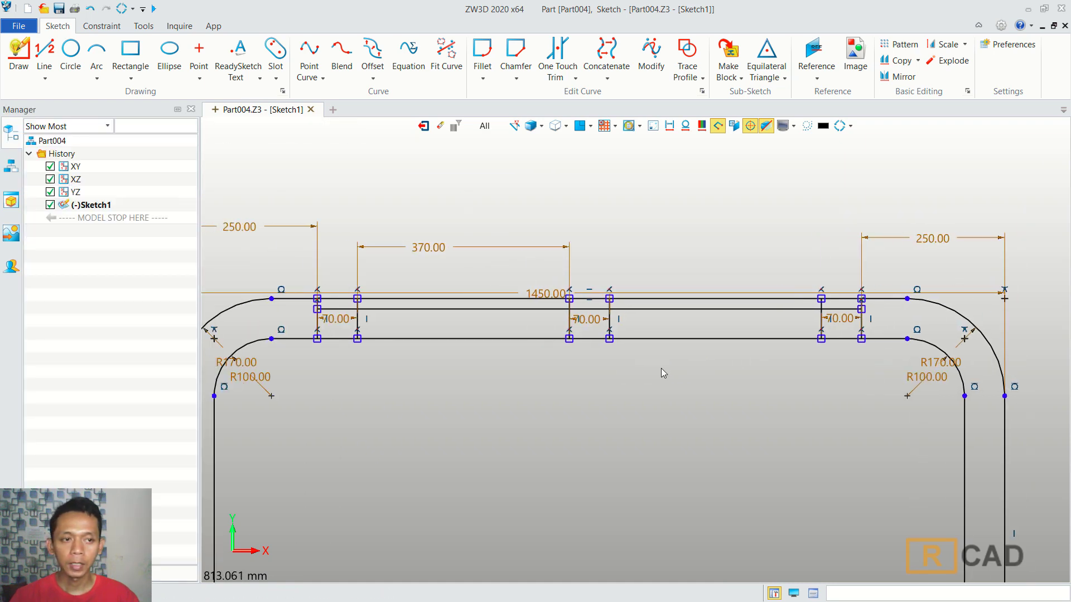
{"action": "left_click", "coordinate": [101, 25]}
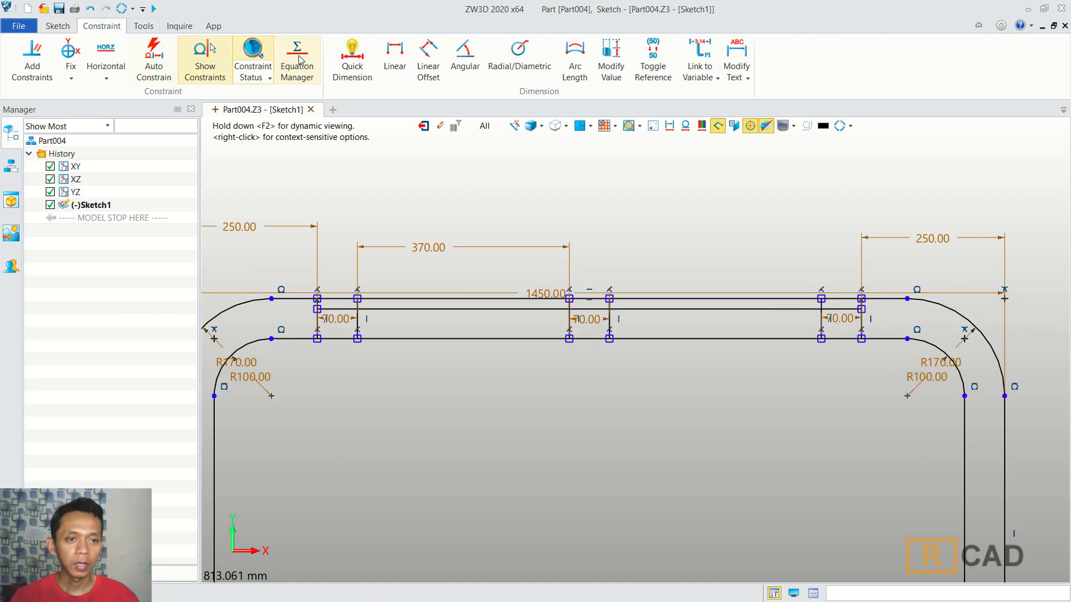
{"action": "left_click", "coordinate": [352, 60]}
{"action": "scroll", "coordinate": [444, 310], "scroll_direction": "up", "scroll_amount": 3}
{"action": "left_click", "coordinate": [453, 305]}
{"action": "left_click", "coordinate": [456, 287]}
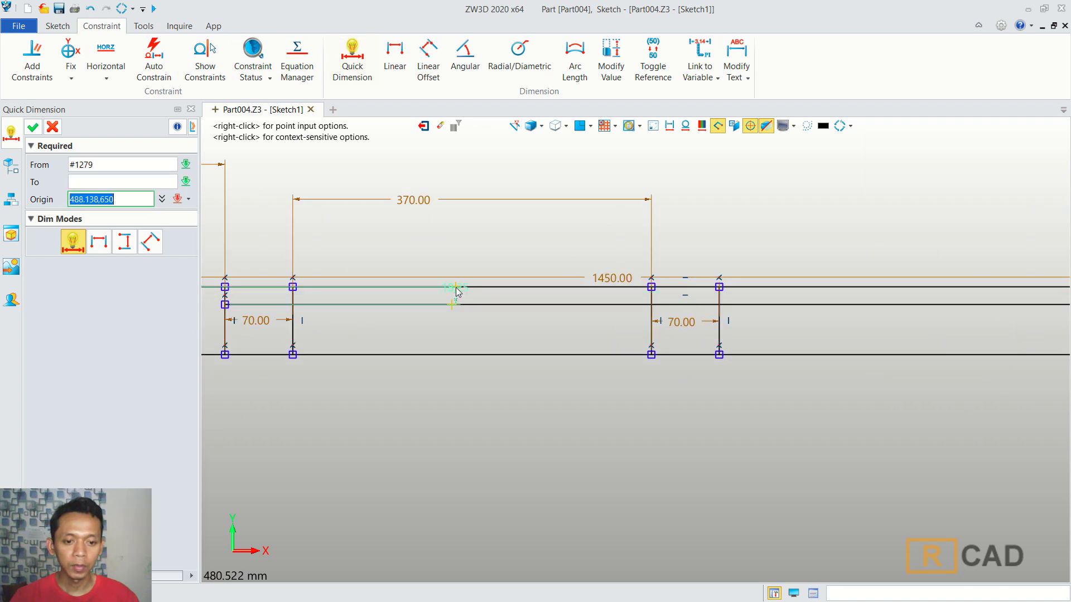
{"action": "left_click", "coordinate": [484, 298]}
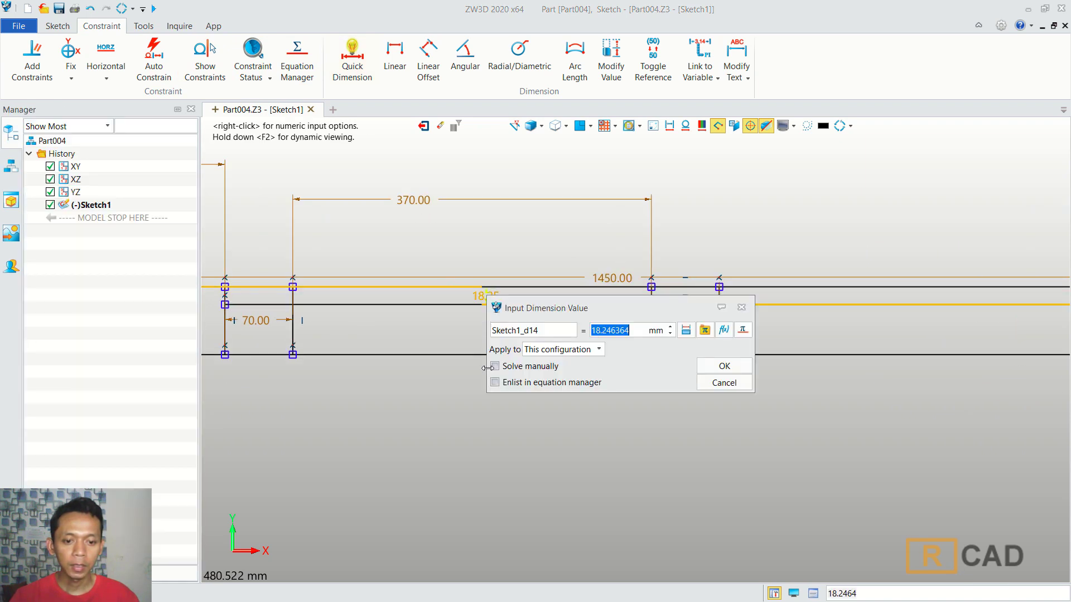
{"action": "type", "text": "20"}
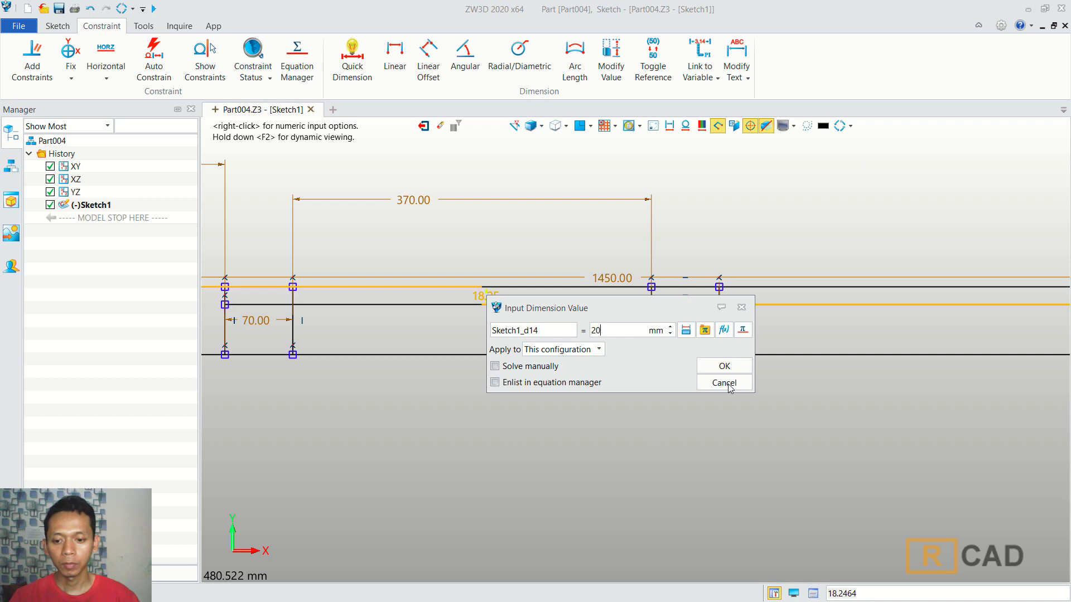
{"action": "left_click", "coordinate": [733, 371]}
{"action": "scroll", "coordinate": [597, 425], "scroll_direction": "down", "scroll_amount": 3}
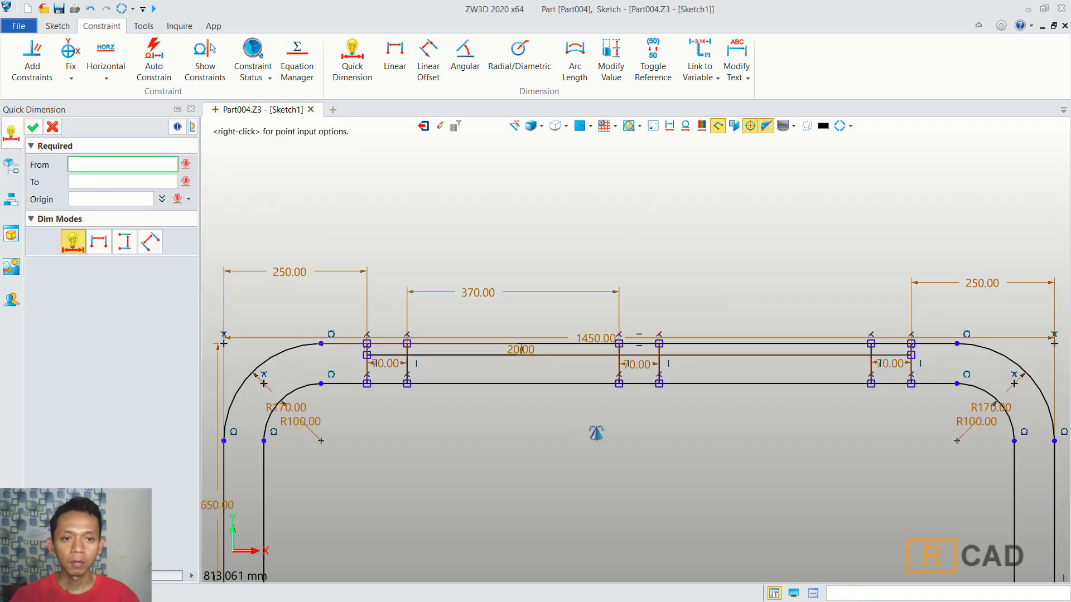
{"action": "left_click", "coordinate": [57, 26]}
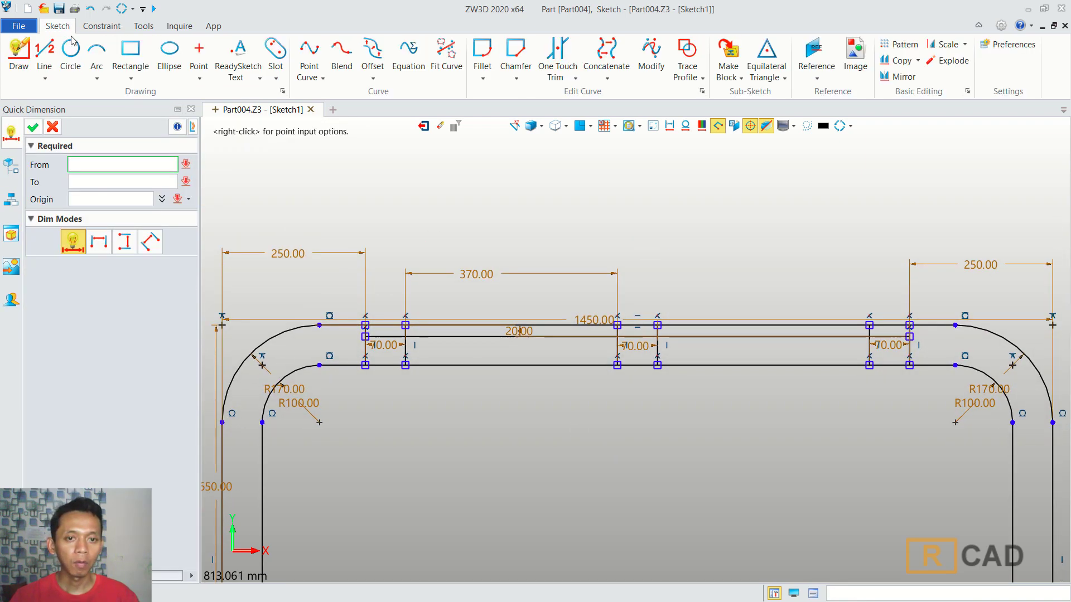
Trim the surplus line pieces and verticals to leave three small boxes, then exit Sketch1.
{"action": "left_click", "coordinate": [557, 55]}
{"action": "scroll", "coordinate": [420, 333], "scroll_direction": "up", "scroll_amount": 2}
{"action": "left_click", "coordinate": [423, 340]}
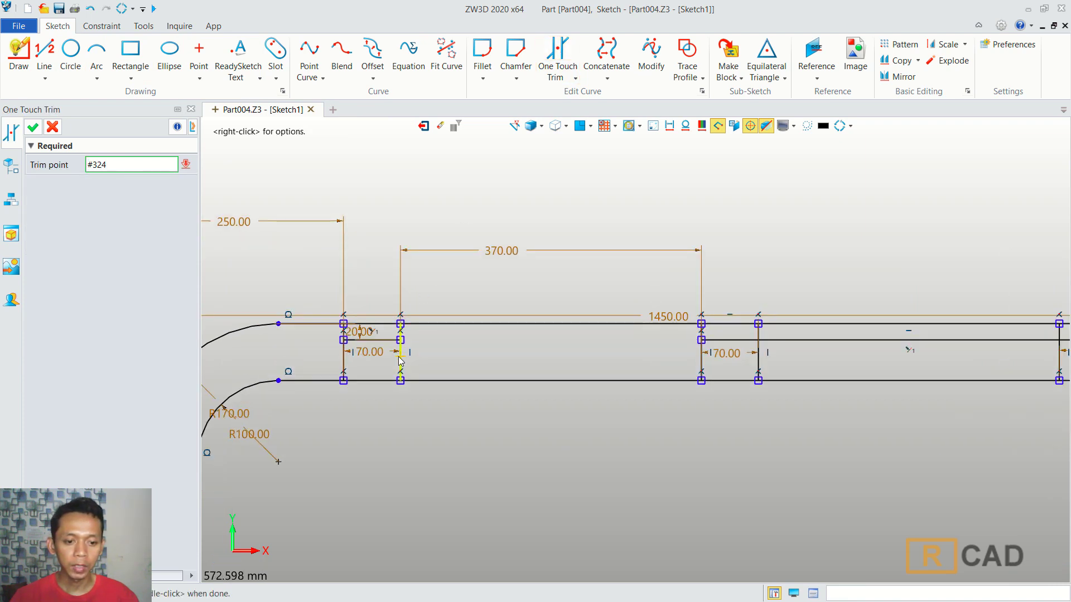
{"action": "left_click", "coordinate": [345, 362]}
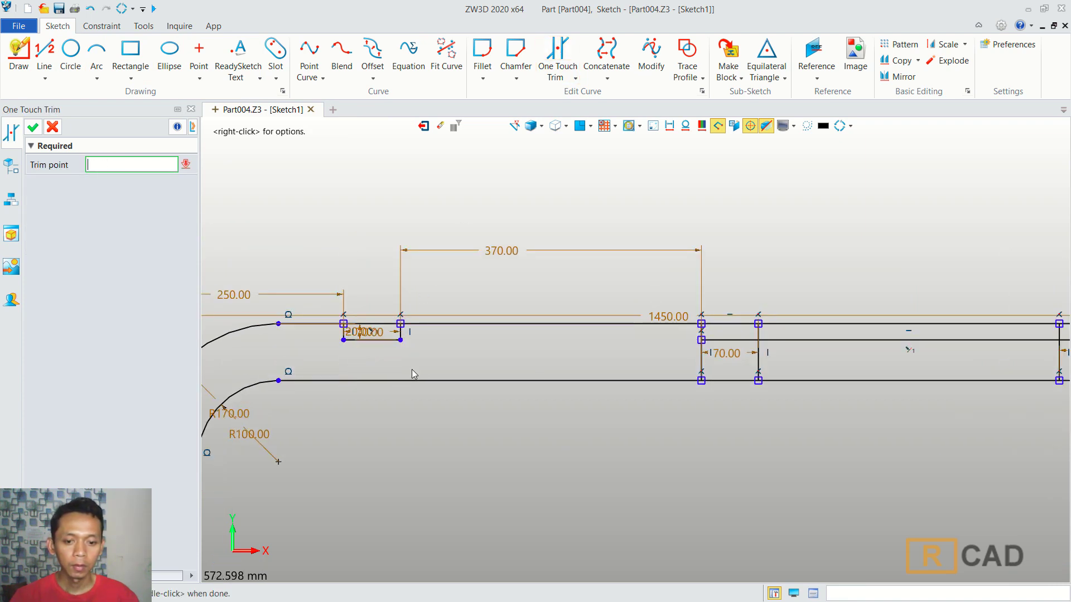
{"action": "left_click", "coordinate": [704, 362]}
{"action": "left_click", "coordinate": [758, 360]}
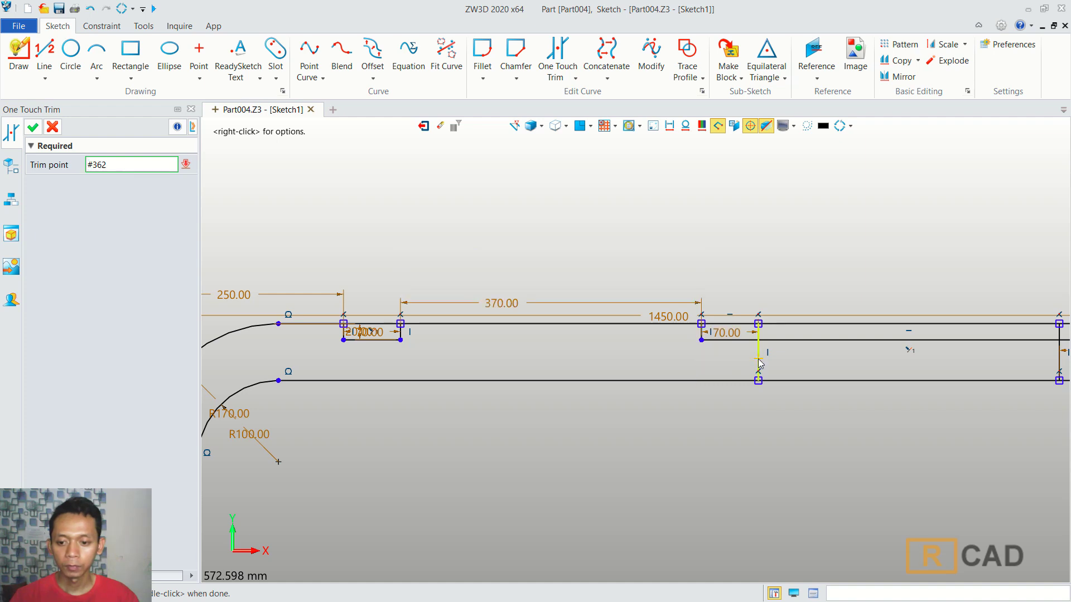
{"action": "left_click", "coordinate": [794, 336]}
{"action": "mouse_move", "coordinate": [795, 336]}
{"action": "middle_mouse_down"}
{"action": "mouse_move", "coordinate": [822, 362]}
{"action": "mouse_move", "coordinate": [725, 357]}
{"action": "mouse_move", "coordinate": [754, 361]}
{"action": "middle_mouse_up"}
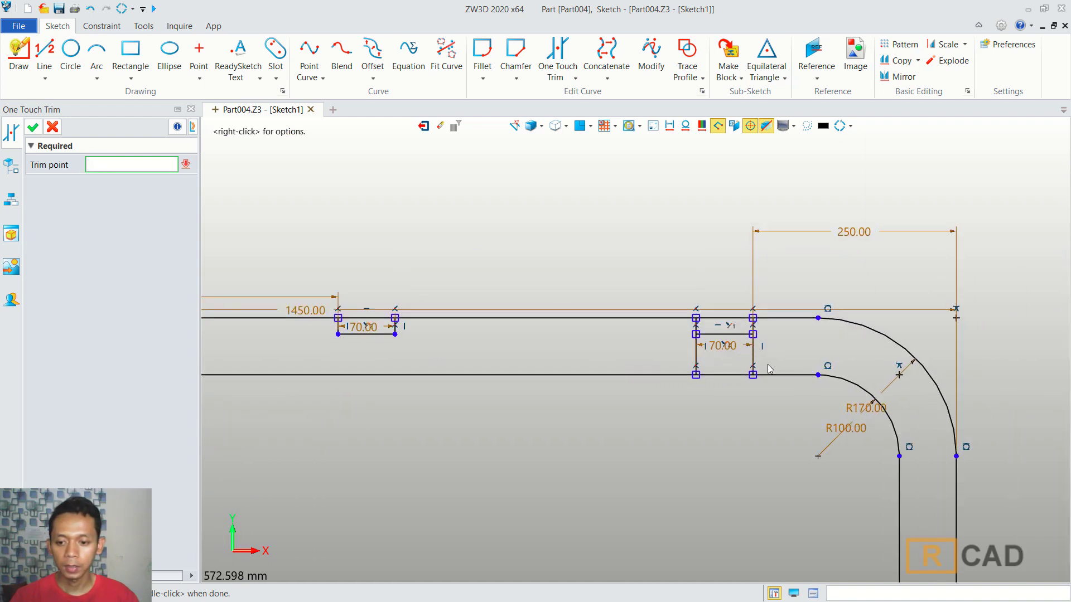
{"action": "left_click", "coordinate": [754, 360]}
{"action": "scroll", "coordinate": [722, 386], "scroll_direction": "down", "scroll_amount": 5}
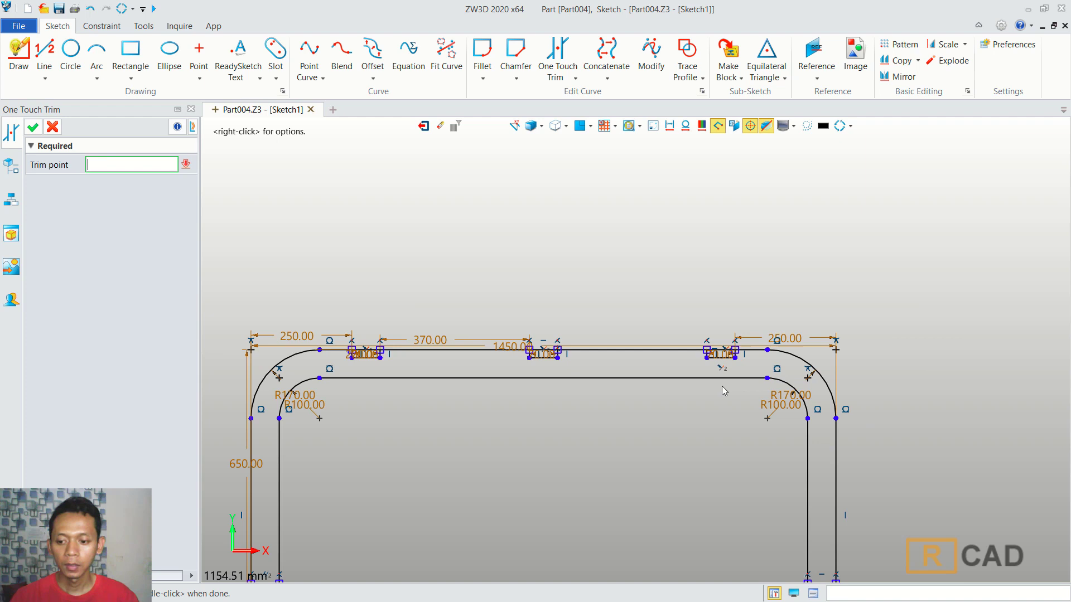
{"action": "middle_click_drag", "start_coordinate": [735, 341], "coordinate": [753, 313]}
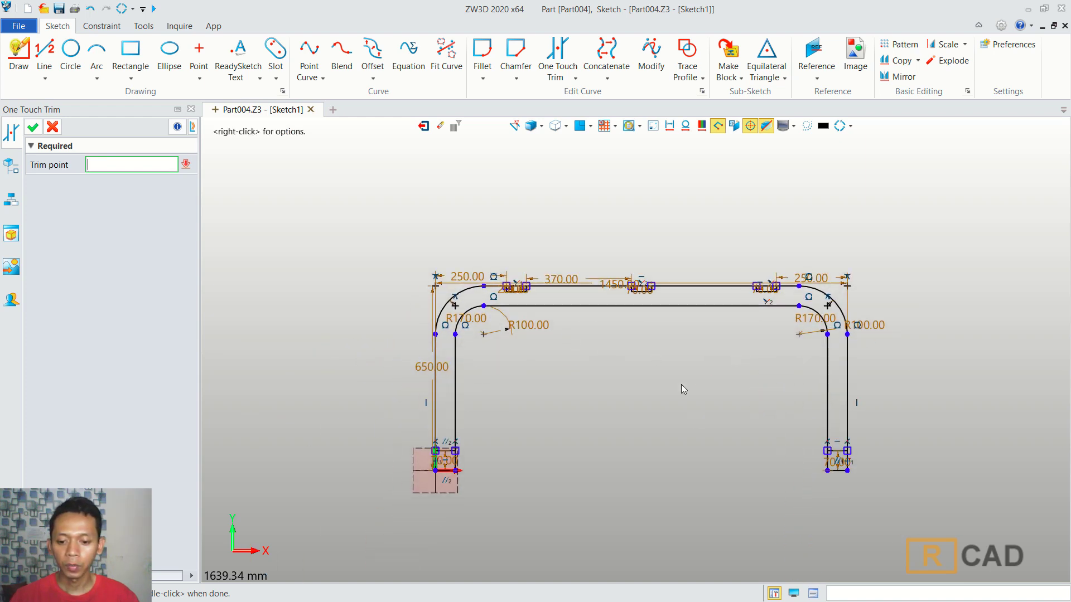
{"action": "left_click", "coordinate": [424, 127]}
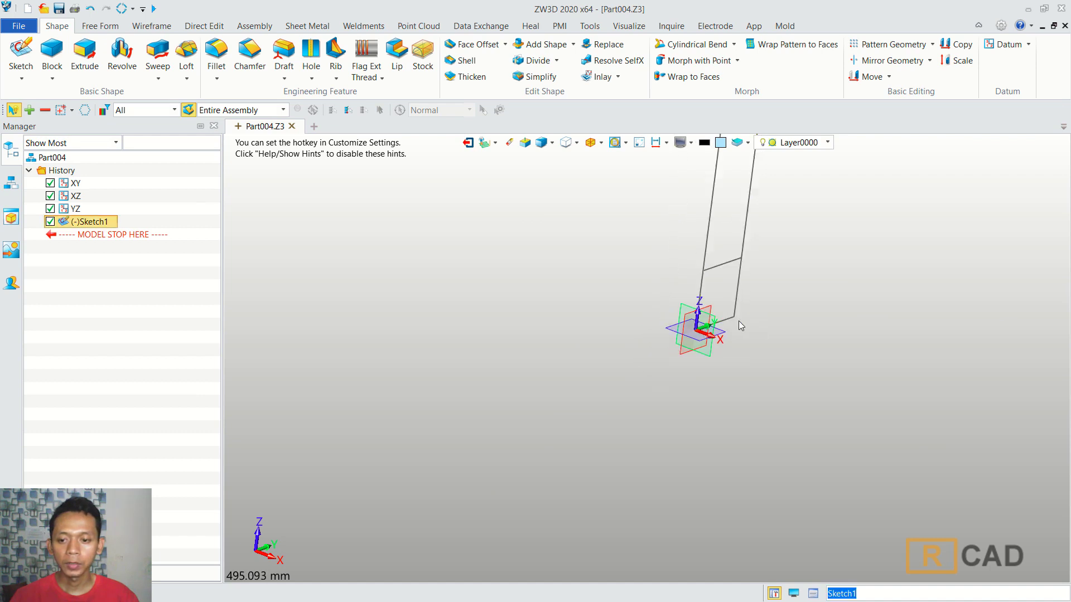
Extrude Sketch1, picking the left, middle and right small rectangles as regions.
{"action": "mouse_move", "coordinate": [868, 260]}
{"action": "right_mouse_down"}
{"action": "mouse_move", "coordinate": [813, 336]}
{"action": "mouse_move", "coordinate": [837, 278]}
{"action": "mouse_move", "coordinate": [791, 313]}
{"action": "right_mouse_up"}
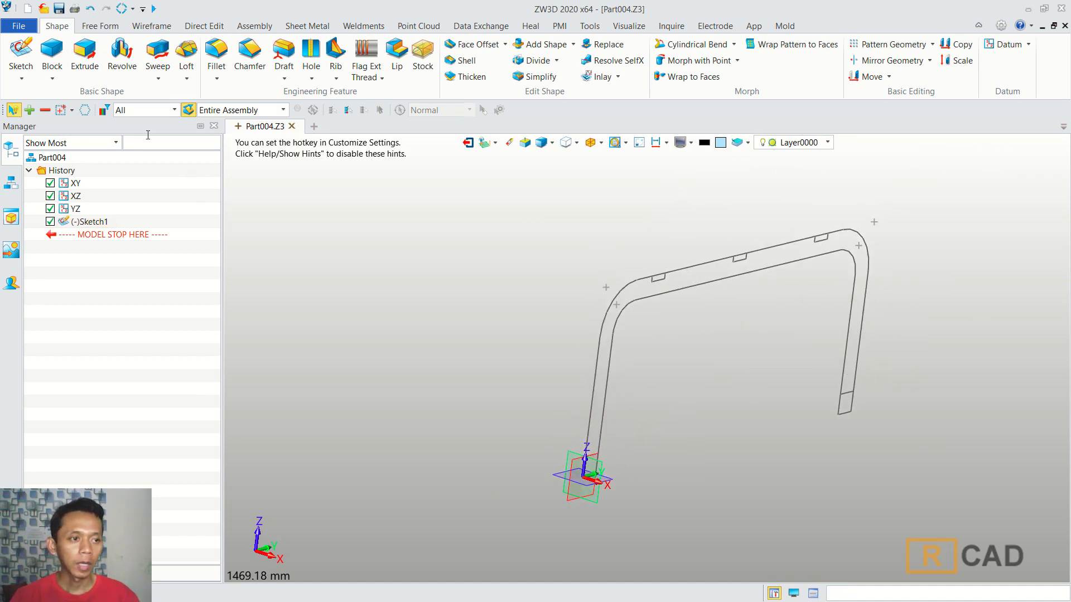
{"action": "left_click", "coordinate": [83, 59]}
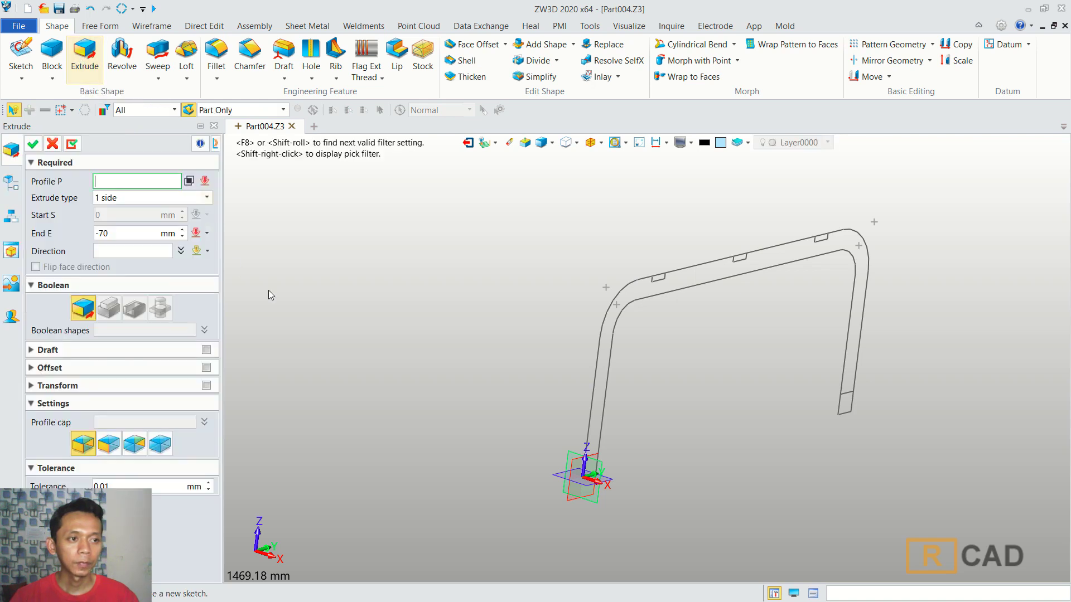
{"action": "left_click", "coordinate": [661, 277]}
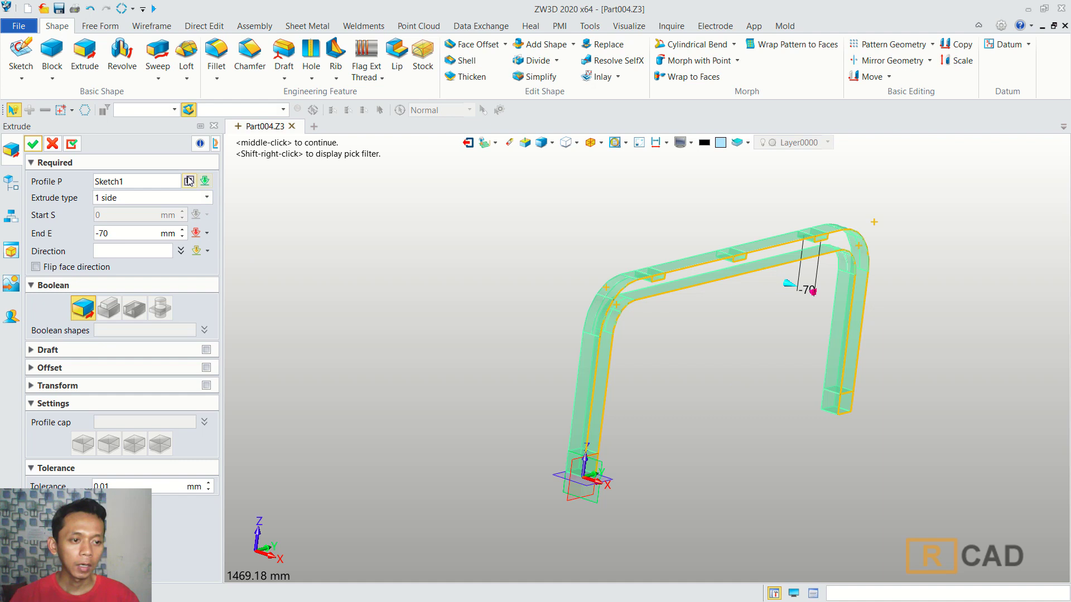
{"action": "left_click", "coordinate": [189, 181]}
{"action": "left_click", "coordinate": [661, 280]}
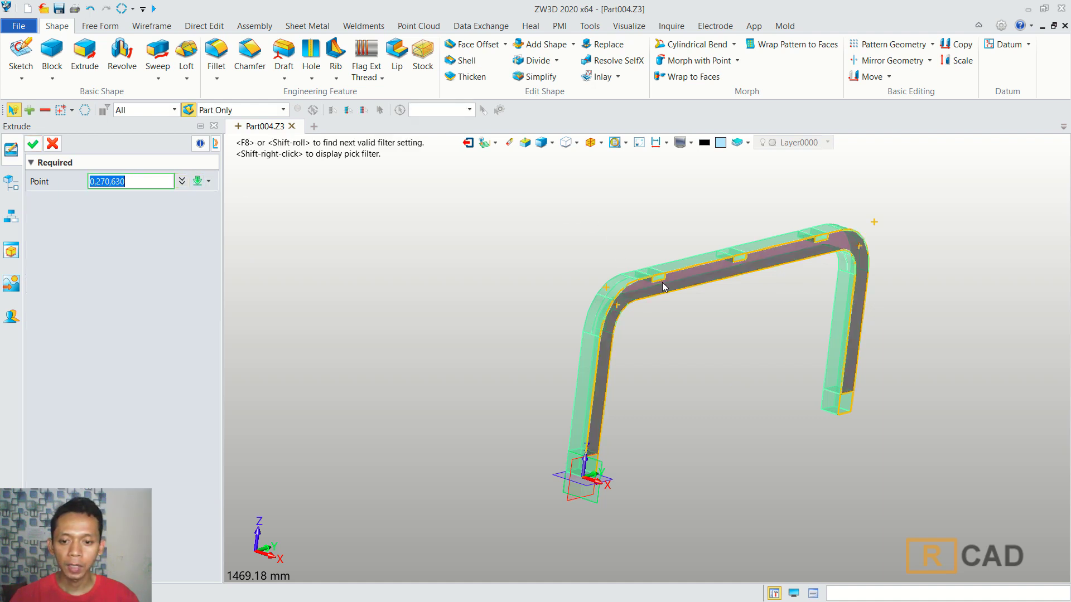
{"action": "left_click", "coordinate": [740, 258]}
{"action": "left_click", "coordinate": [823, 239]}
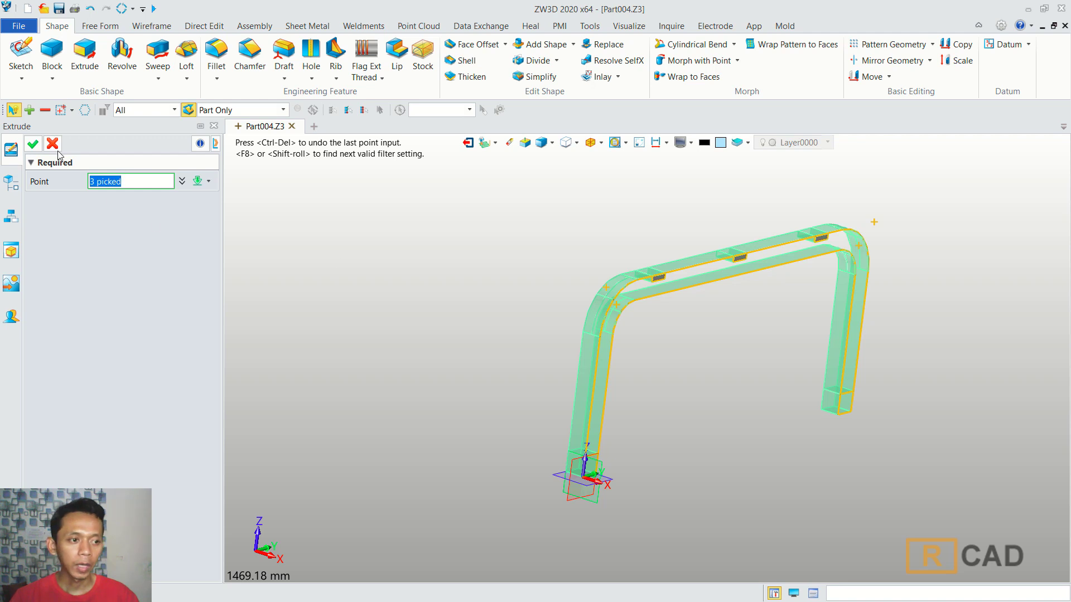
{"action": "left_click", "coordinate": [34, 146]}
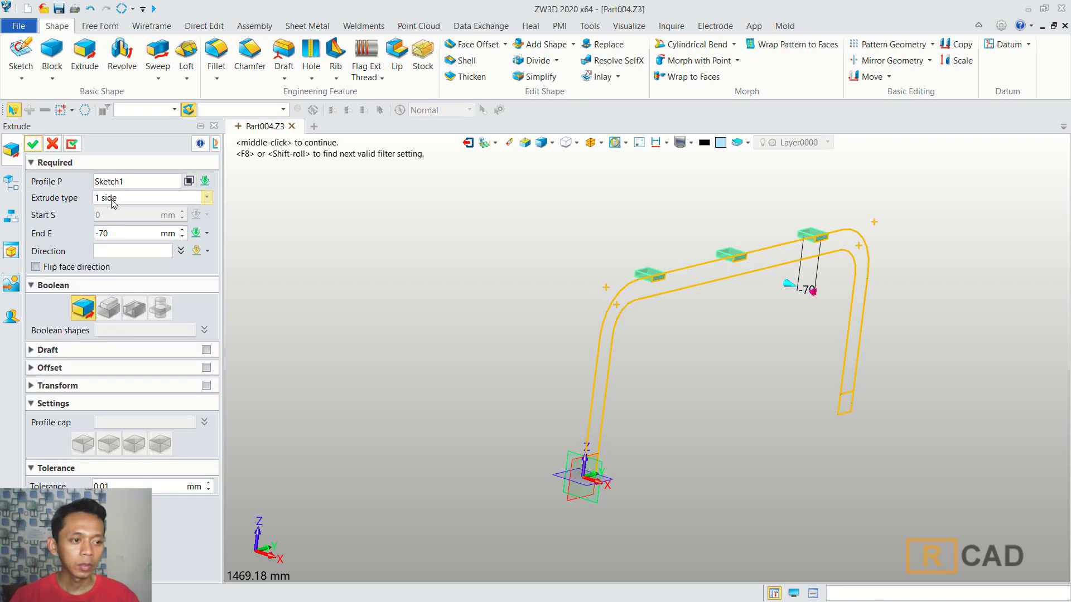
Extrude the rectangles to both sides with Start 120 and End -120 mm, and accept.
{"action": "left_click", "coordinate": [207, 197]}
{"action": "left_click", "coordinate": [114, 221]}
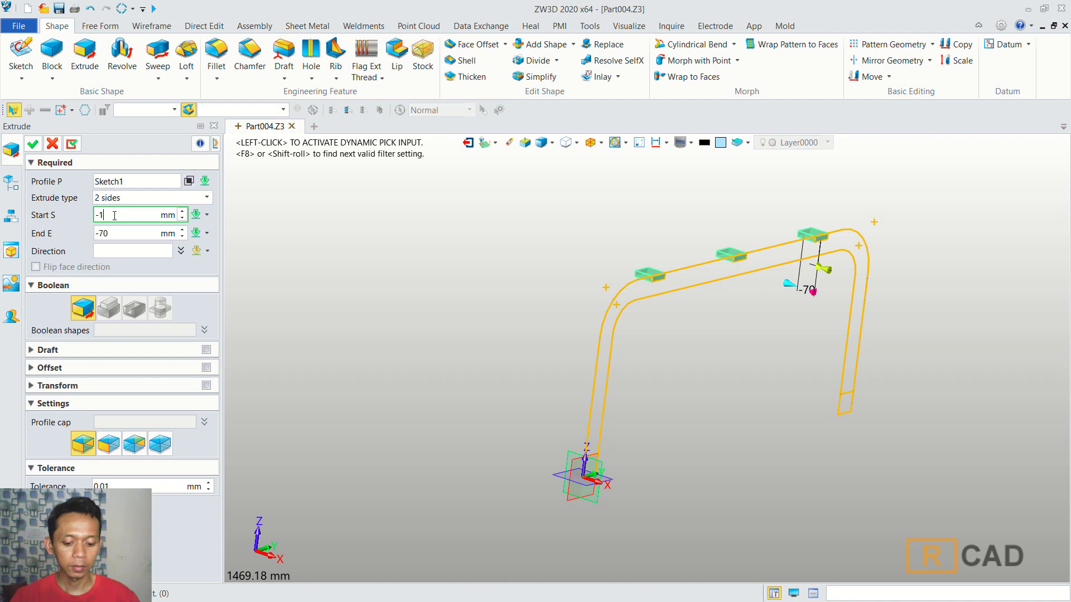
{"action": "left_click_drag", "start_coordinate": [113, 215], "coordinate": [88, 218]}
{"action": "type", "text": "120"}
{"action": "left_click", "coordinate": [108, 233]}
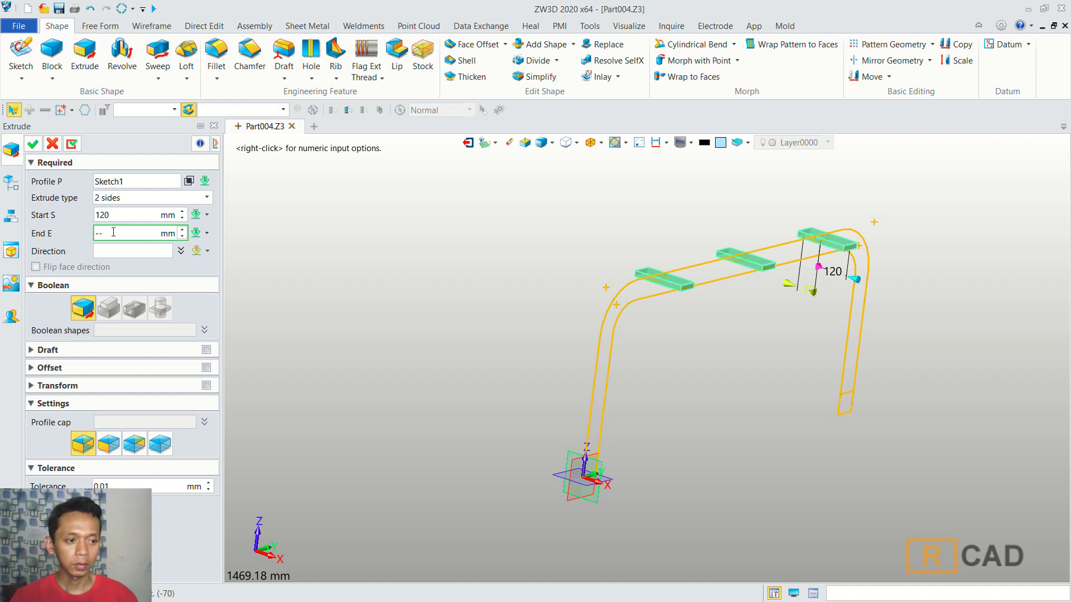
{"action": "type", "text": "-120"}
{"action": "key", "text": "Return"}
{"action": "right_click_drag", "start_coordinate": [637, 372], "coordinate": [608, 354]}
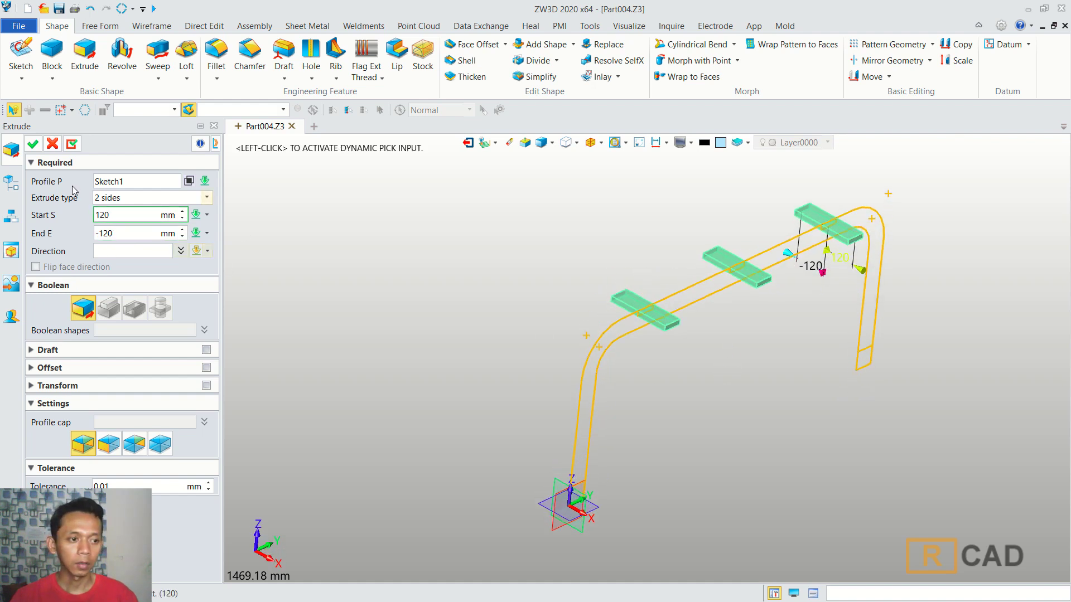
{"action": "left_click", "coordinate": [33, 144]}
{"action": "right_click_drag", "start_coordinate": [712, 354], "coordinate": [760, 335]}
{"action": "left_click", "coordinate": [86, 59]}
Extrude Sketch1's foot-bar region 295 mm to each side as Extrude2_Base.
{"action": "left_click", "coordinate": [581, 377]}
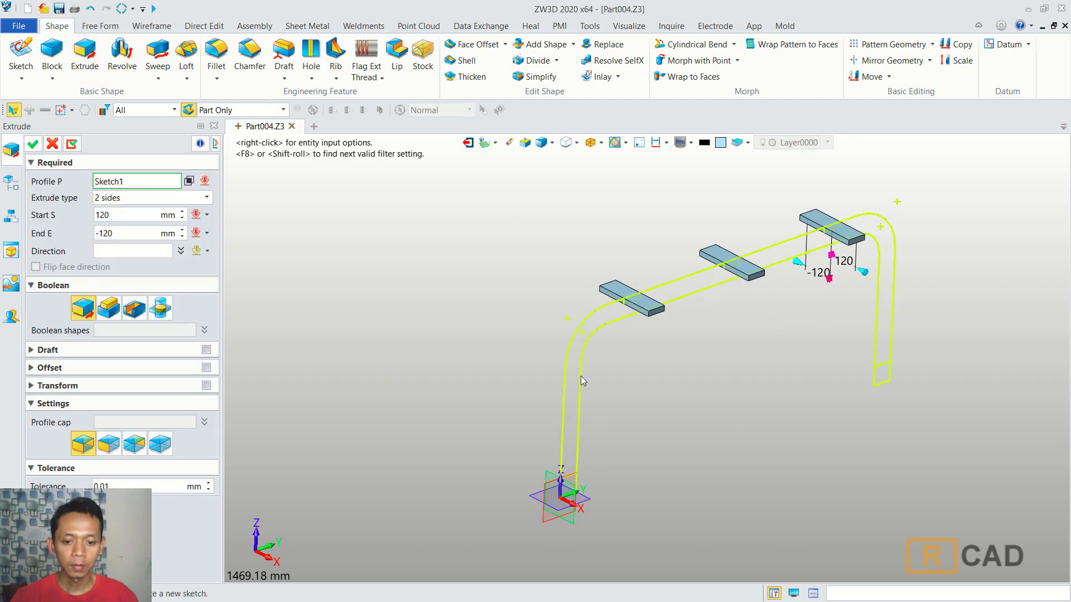
{"action": "left_click", "coordinate": [189, 182]}
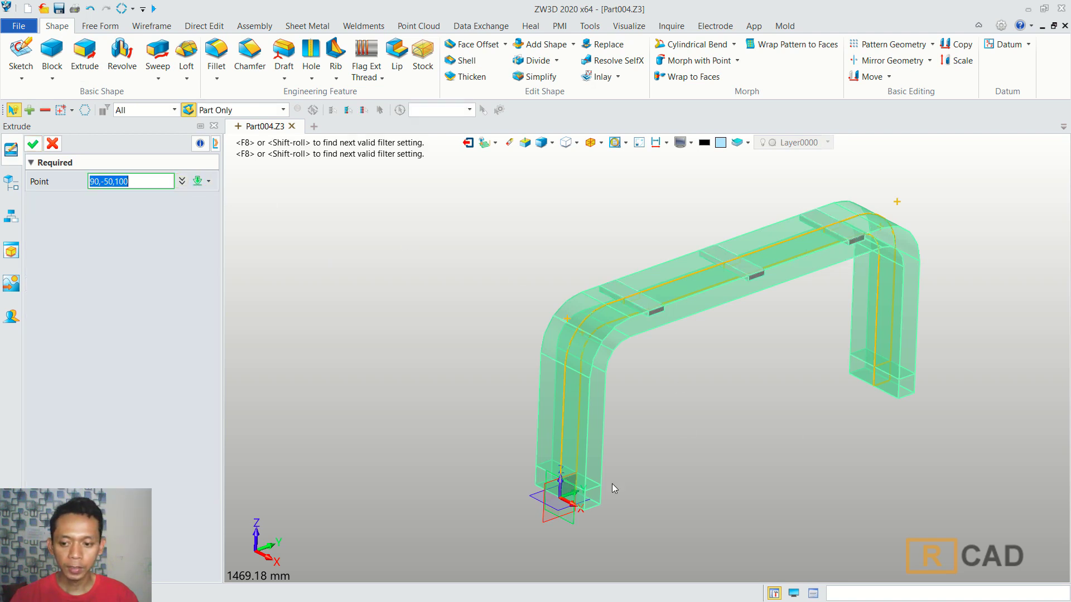
{"action": "left_click", "coordinate": [884, 372]}
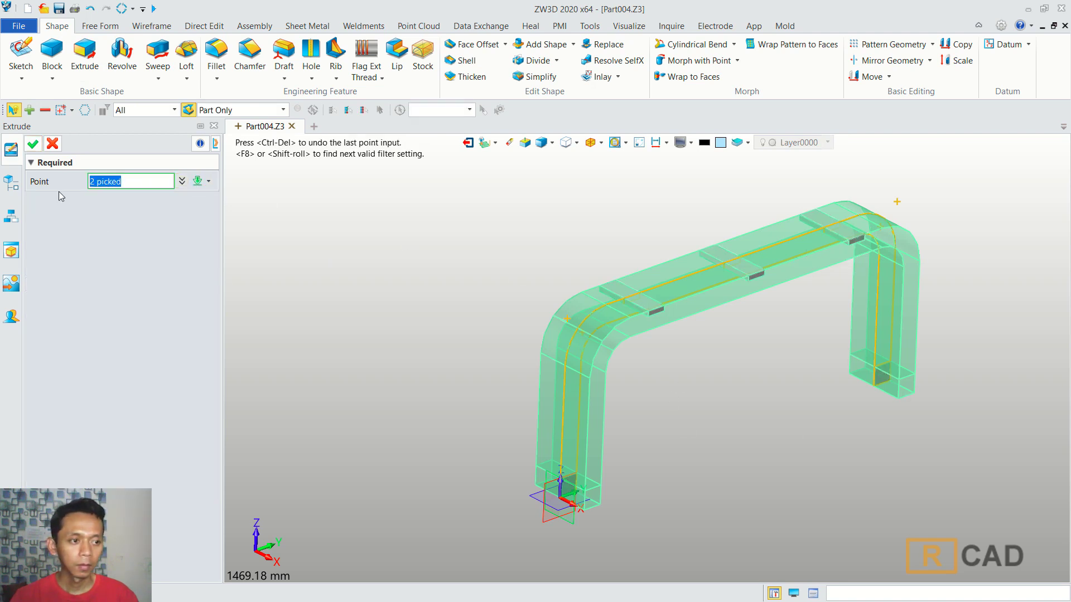
{"action": "key", "text": "Escape"}
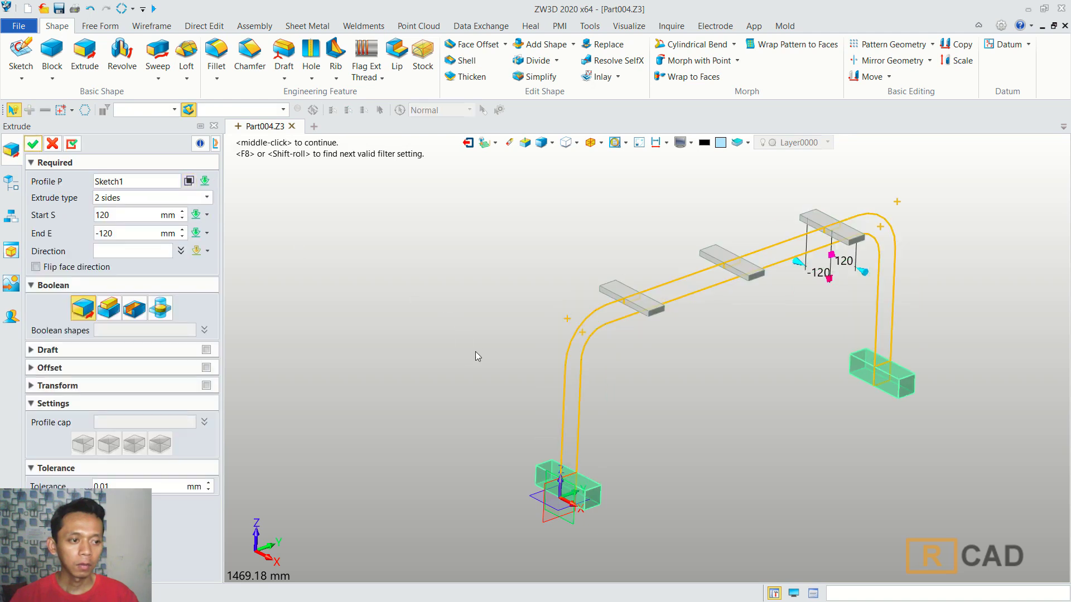
{"action": "left_click", "coordinate": [116, 214]}
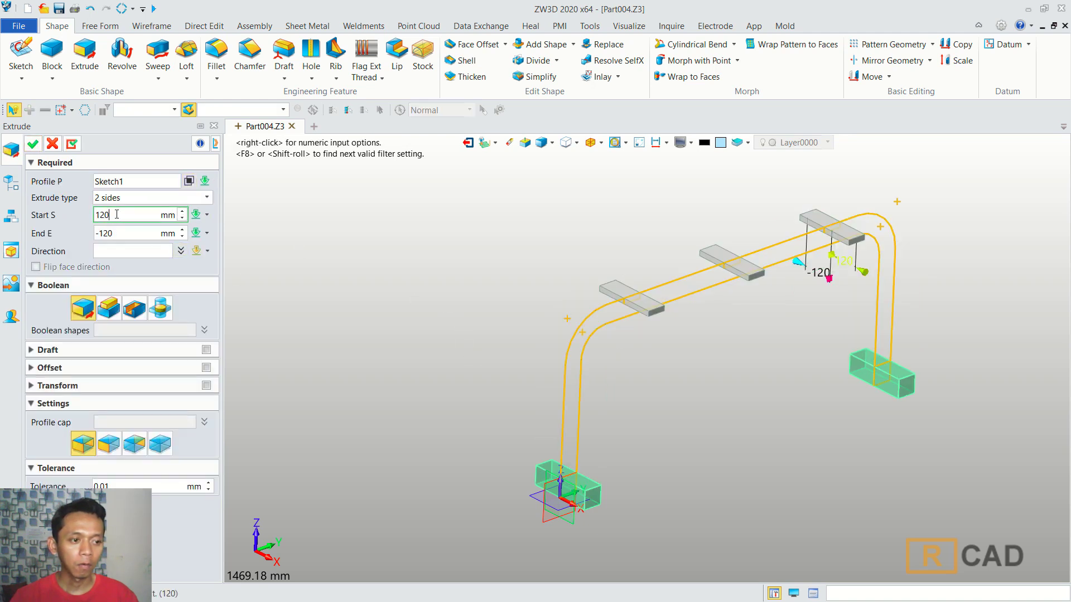
{"action": "type", "text": "2"}
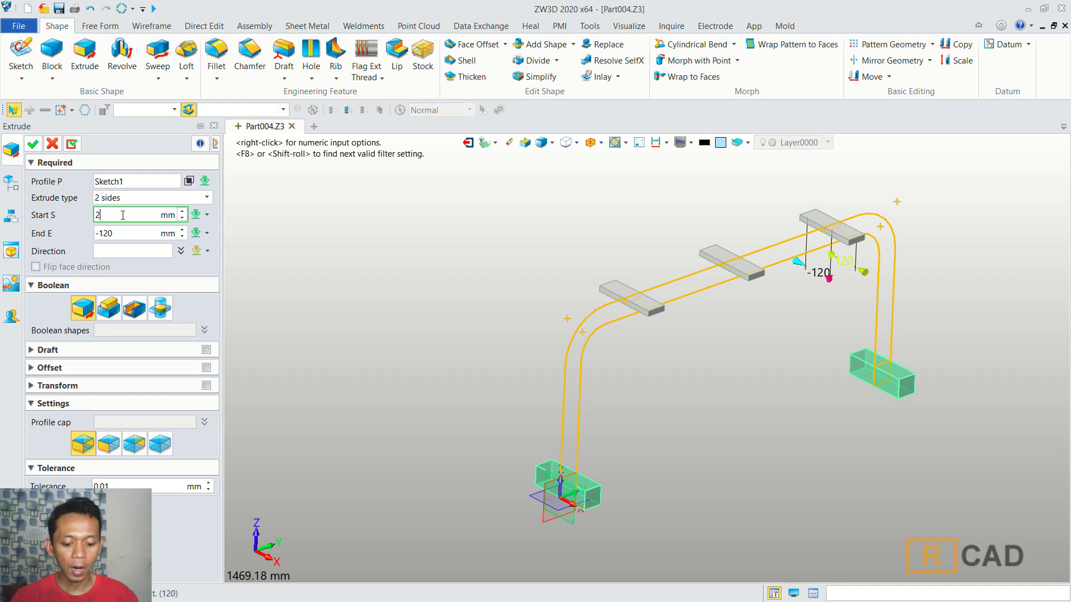
{"action": "type", "text": "95"}
{"action": "key", "text": "Tab"}
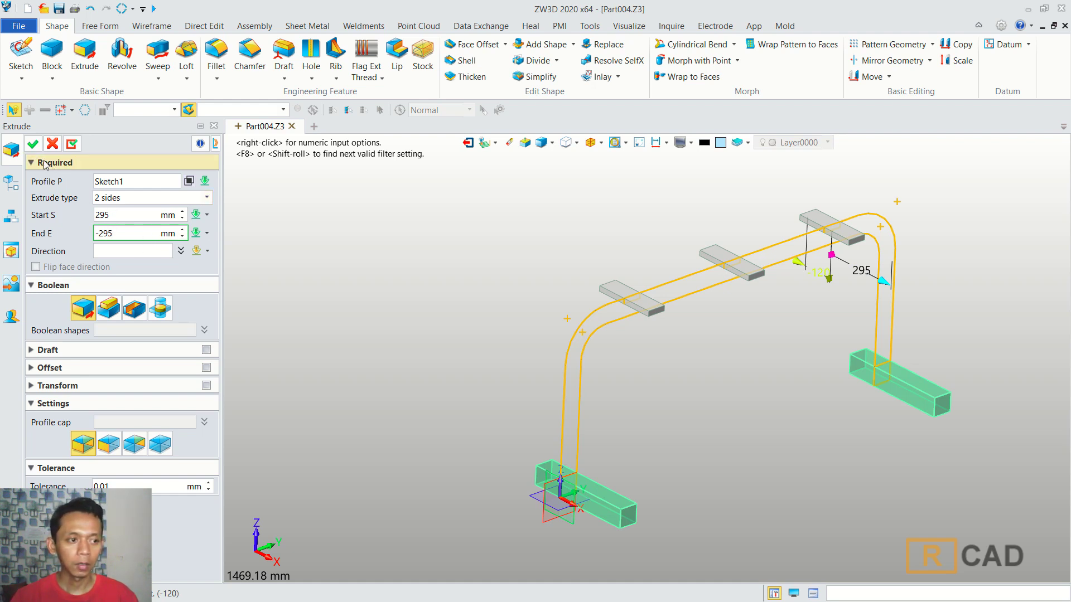
{"action": "left_click", "coordinate": [34, 144]}
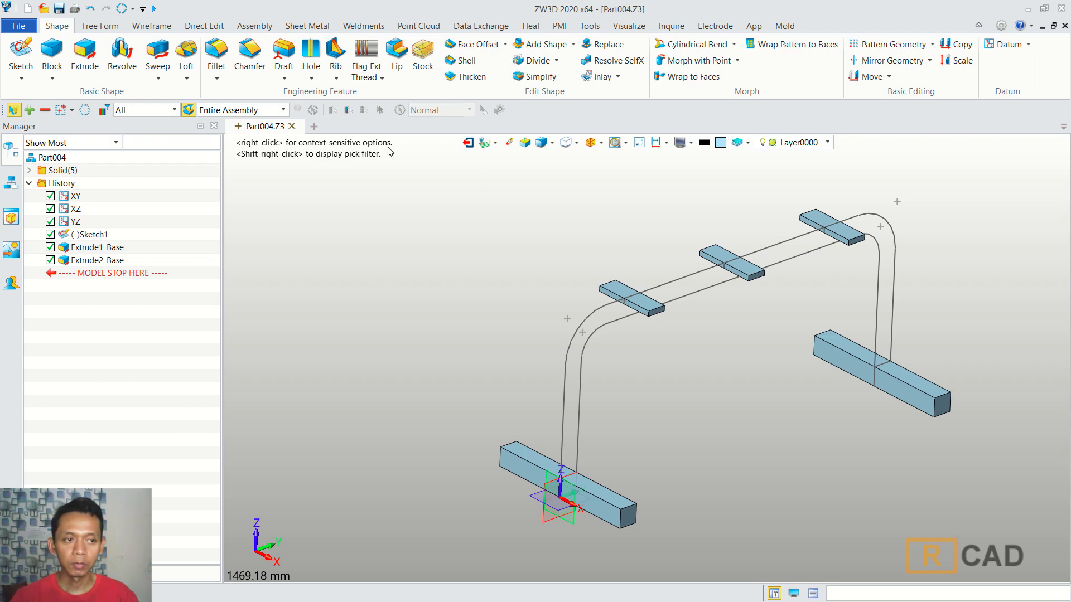
Start a new extrusion of Sketch1 and pick the inverted-U profile region.
{"action": "left_click", "coordinate": [85, 53]}
{"action": "left_click", "coordinate": [592, 317]}
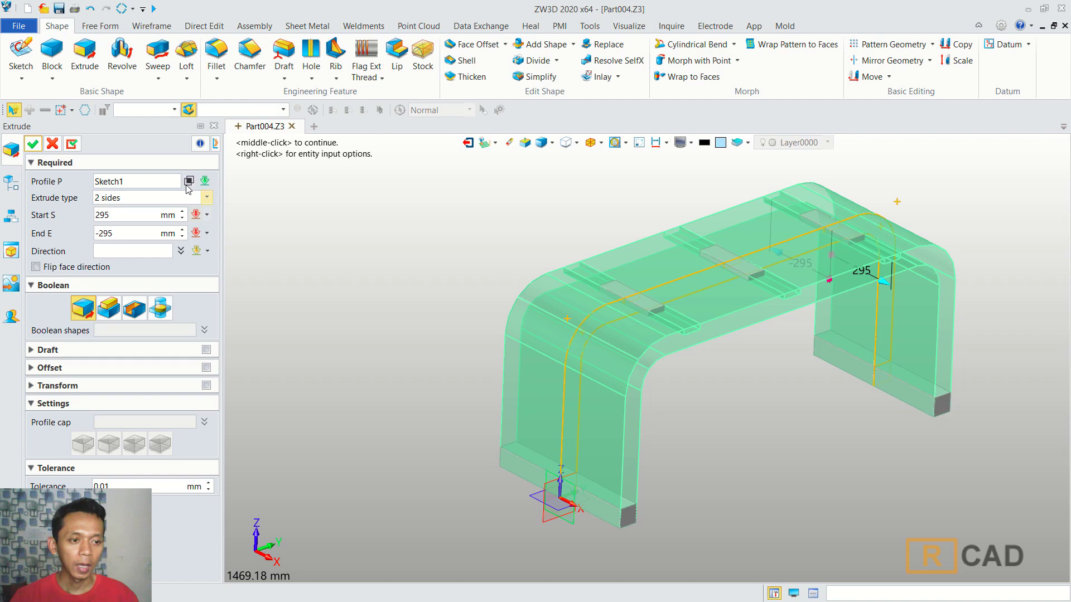
{"action": "left_click", "coordinate": [195, 214]}
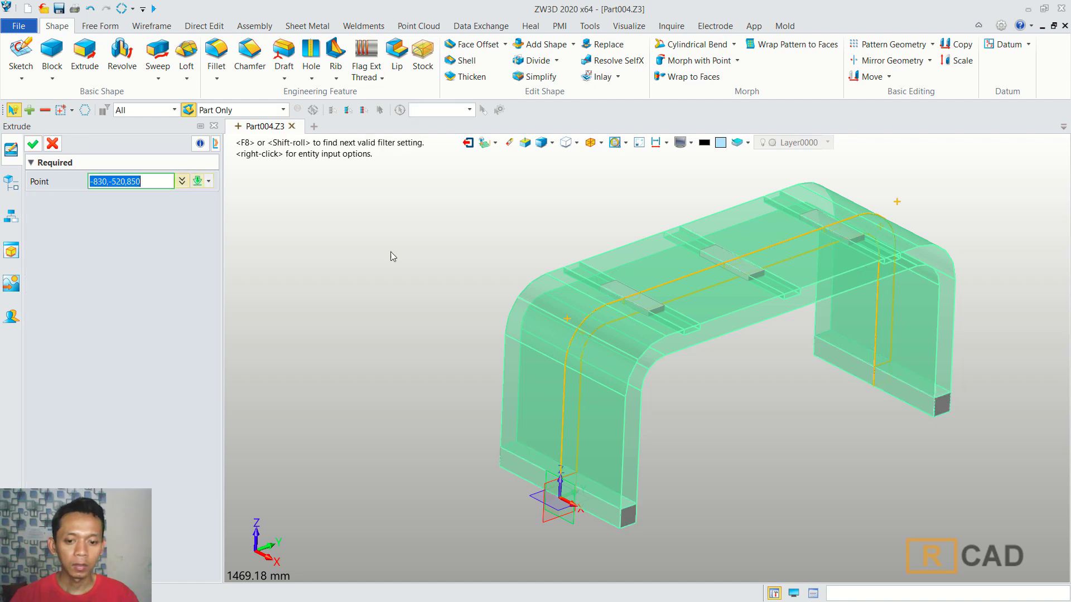
{"action": "left_click", "coordinate": [575, 393]}
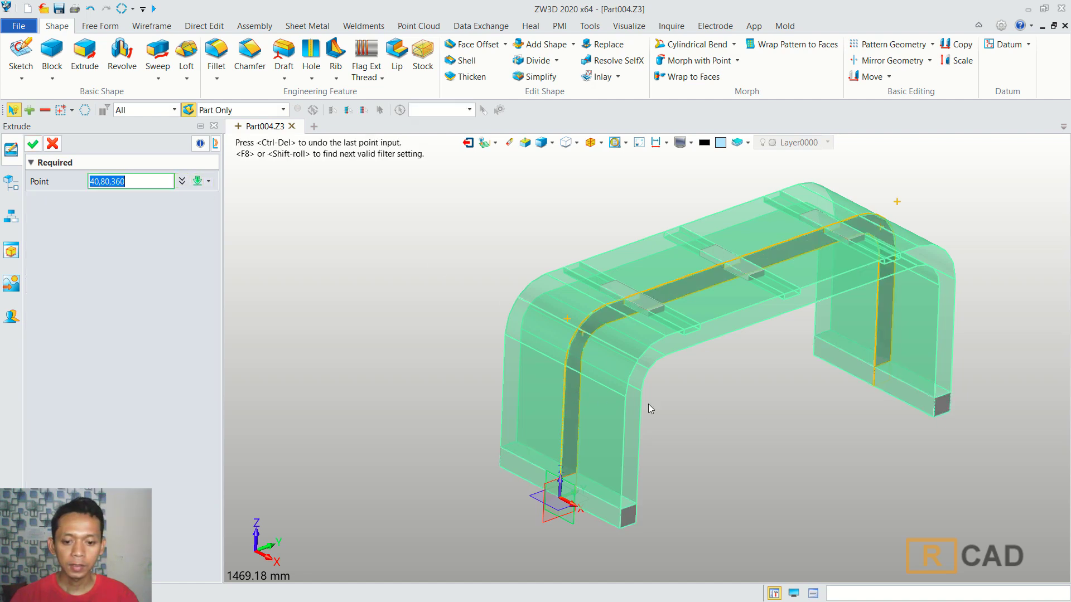
{"action": "left_click", "coordinate": [33, 144]}
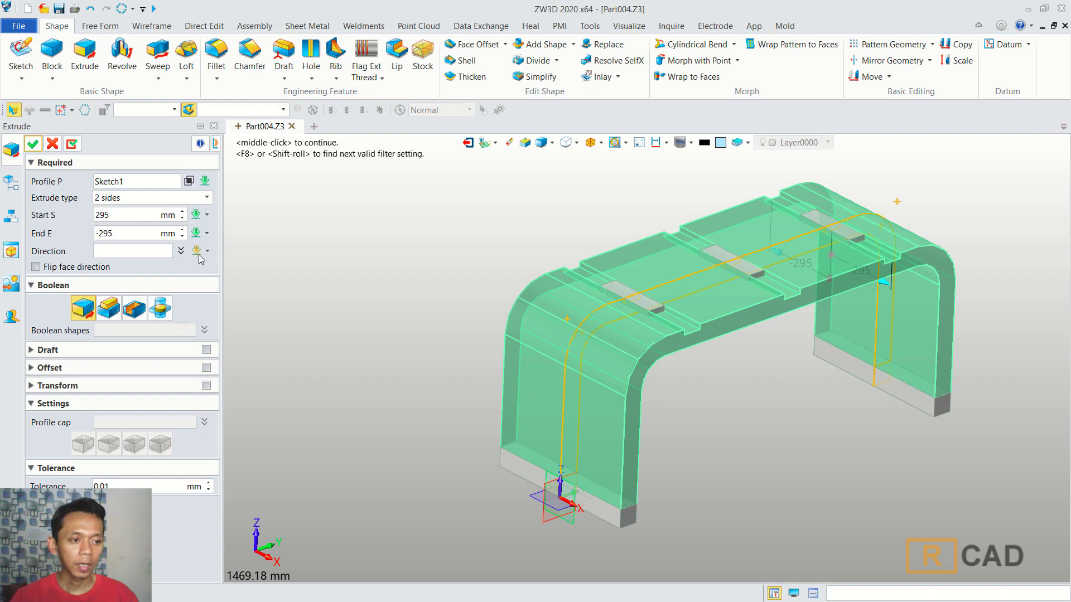
Set the extrusion to 35 mm each side with Add boolean and accept it.
{"action": "left_click", "coordinate": [98, 215]}
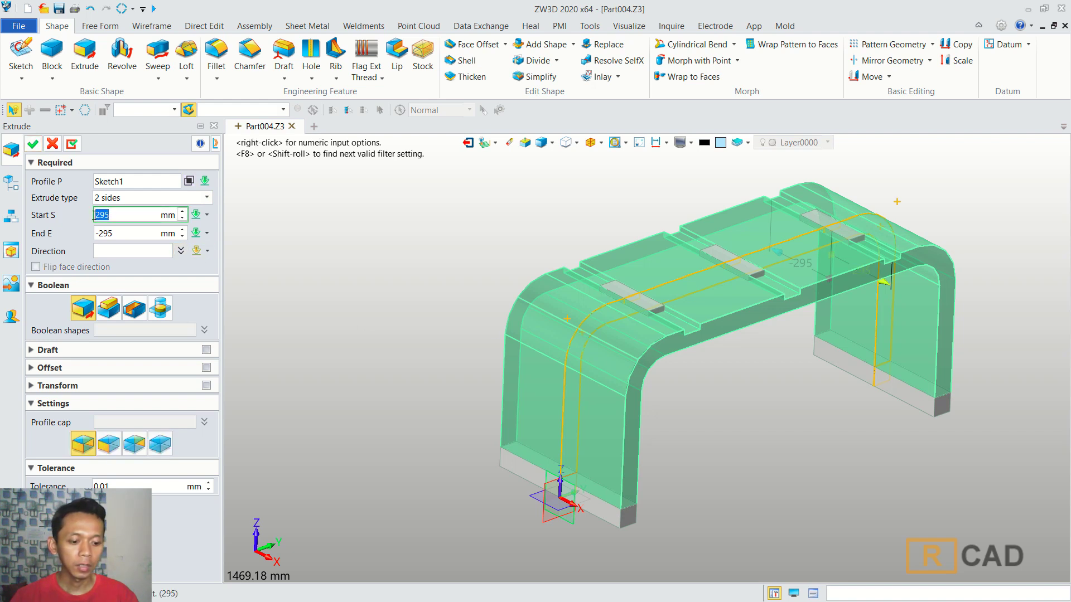
{"action": "type", "text": "35"}
{"action": "left_click_drag", "start_coordinate": [123, 232], "coordinate": [103, 230]}
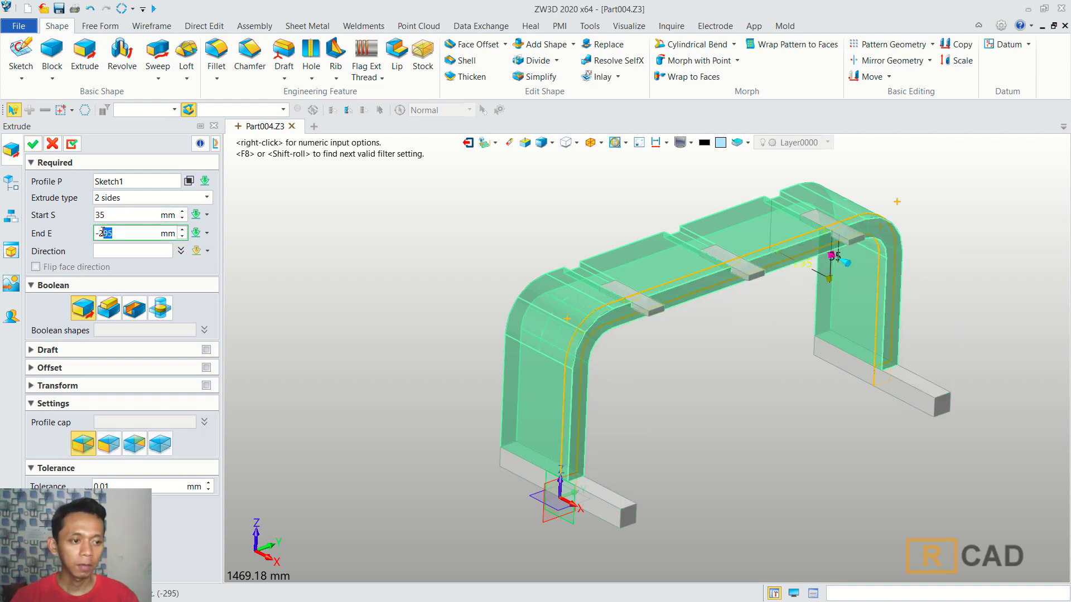
{"action": "left_click", "coordinate": [109, 309]}
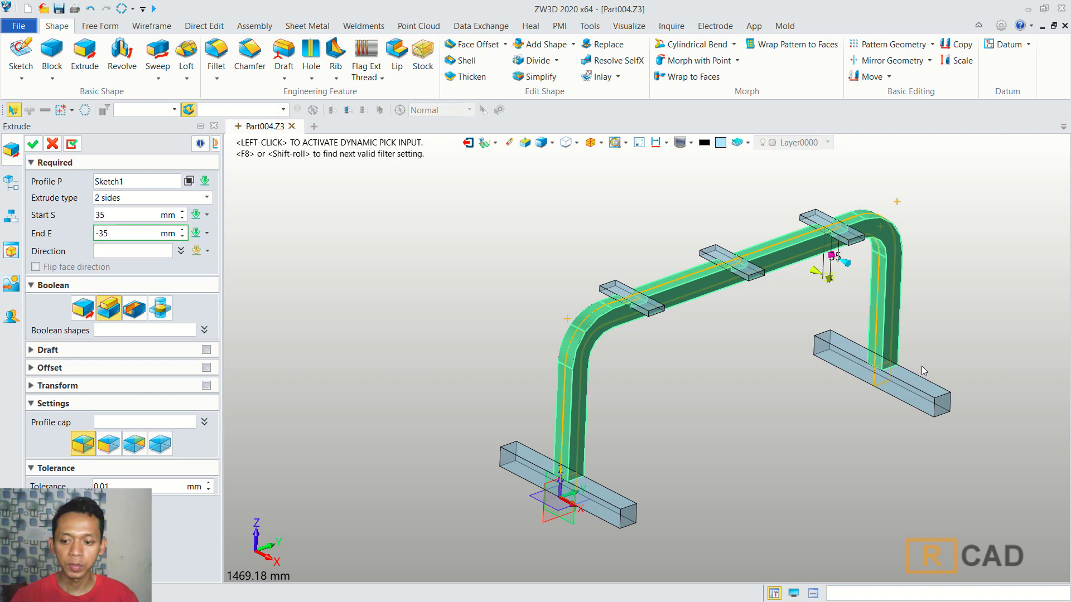
{"action": "left_click", "coordinate": [33, 144]}
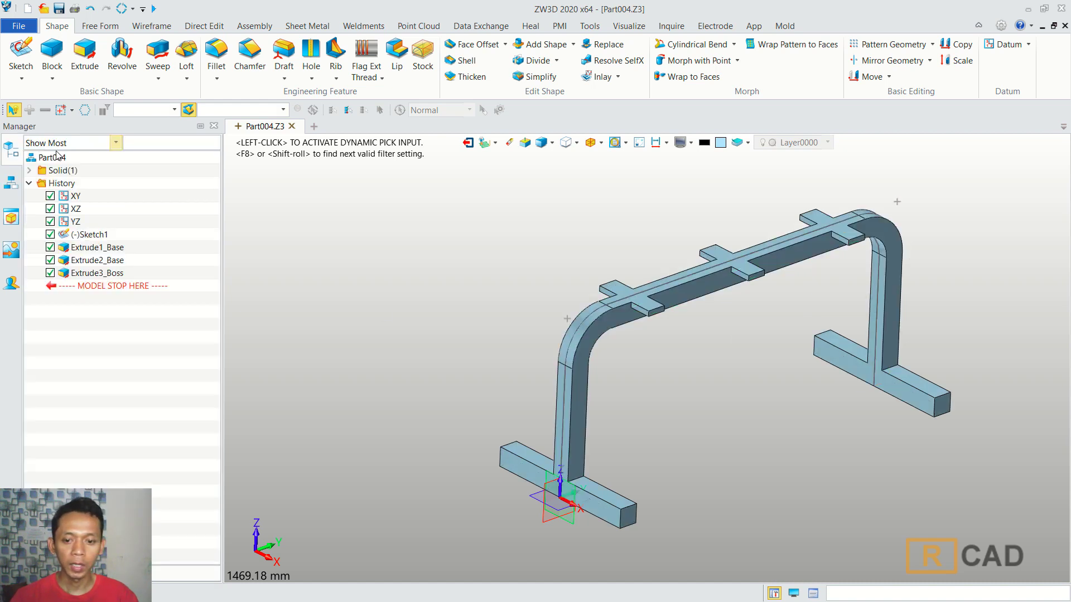
{"action": "scroll", "coordinate": [758, 344], "scroll_direction": "down", "scroll_amount": 2}
{"action": "scroll", "coordinate": [741, 384], "scroll_direction": "up", "scroll_amount": 1}
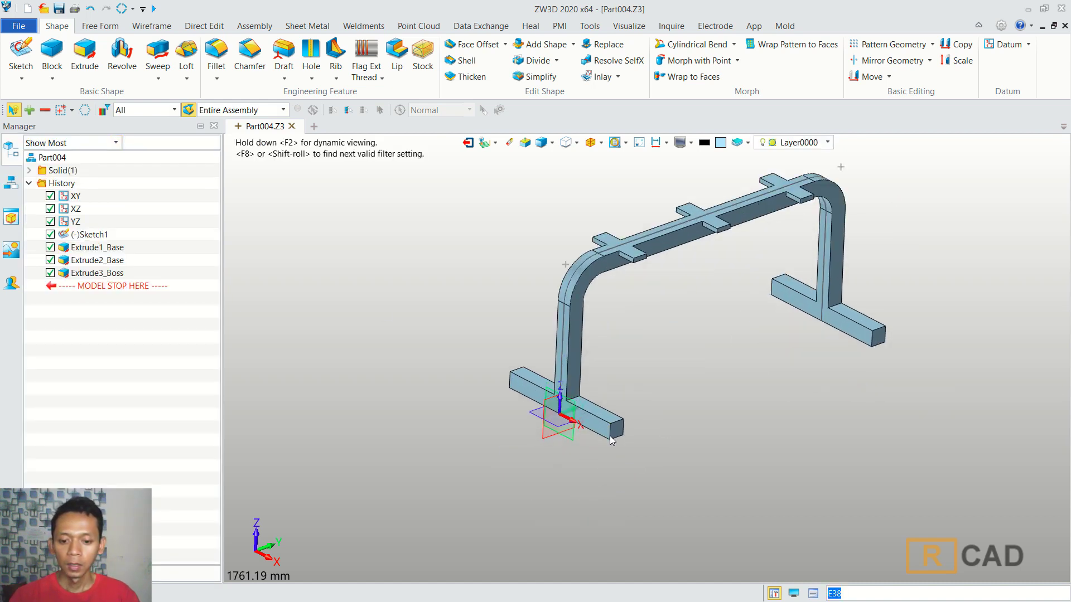
{"action": "scroll", "coordinate": [637, 430], "scroll_direction": "up", "scroll_amount": 3}
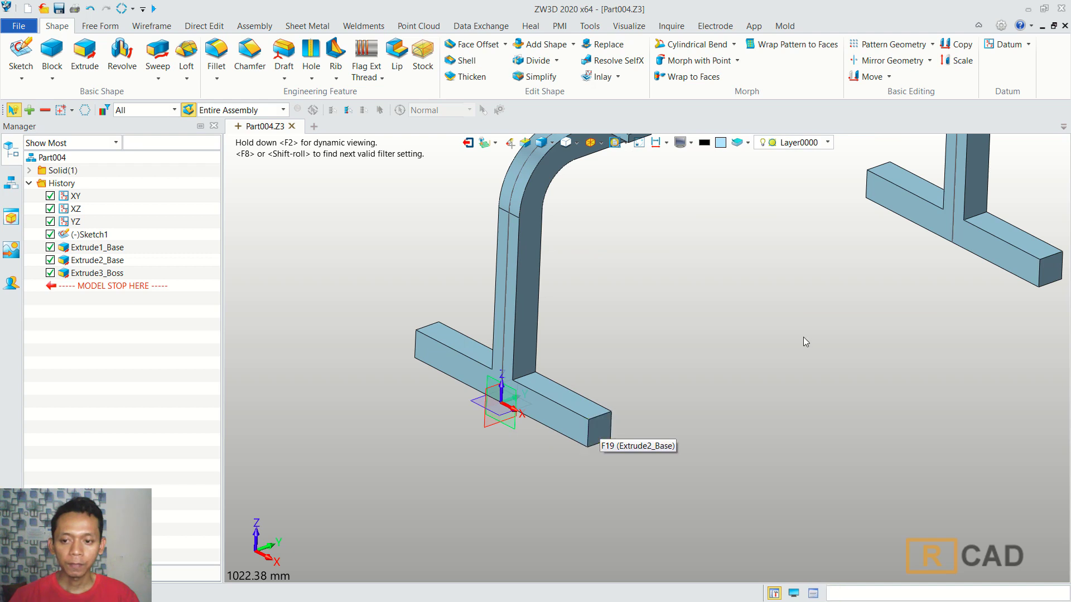
{"action": "scroll", "coordinate": [641, 430], "scroll_direction": "down", "scroll_amount": 3}
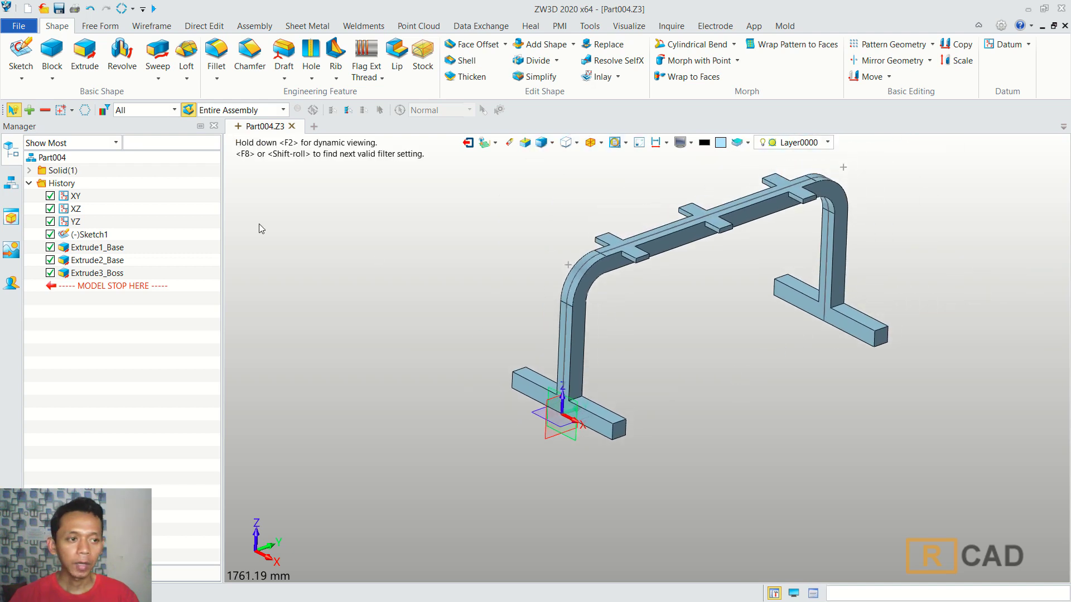
Start Sketch2 on the foot bar's end face.
{"action": "left_click", "coordinate": [20, 52]}
{"action": "left_click", "coordinate": [620, 430]}
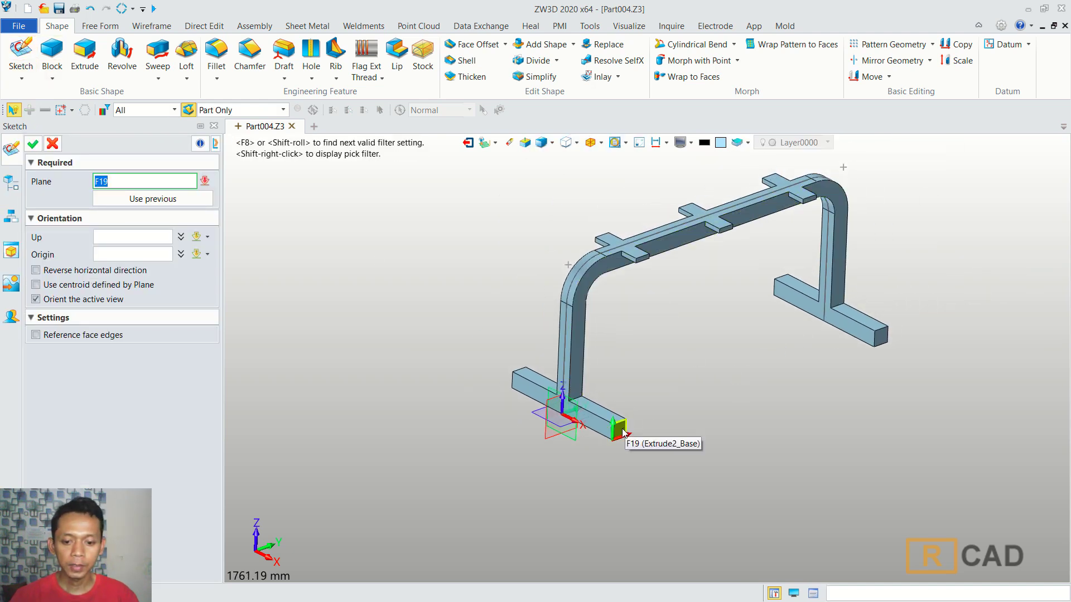
{"action": "middle_click", "coordinate": [677, 325]}
{"action": "scroll", "coordinate": [677, 327], "scroll_direction": "up", "scroll_amount": 2}
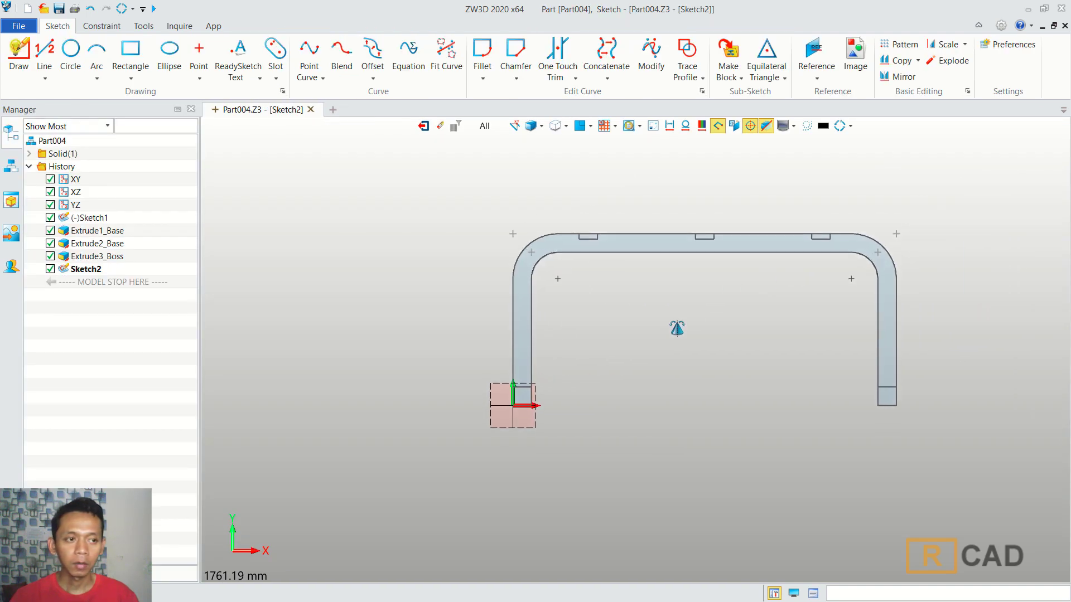
Begin a centre rectangle centred midway between two opposite corners of the bar end.
{"action": "left_click", "coordinate": [130, 53]}
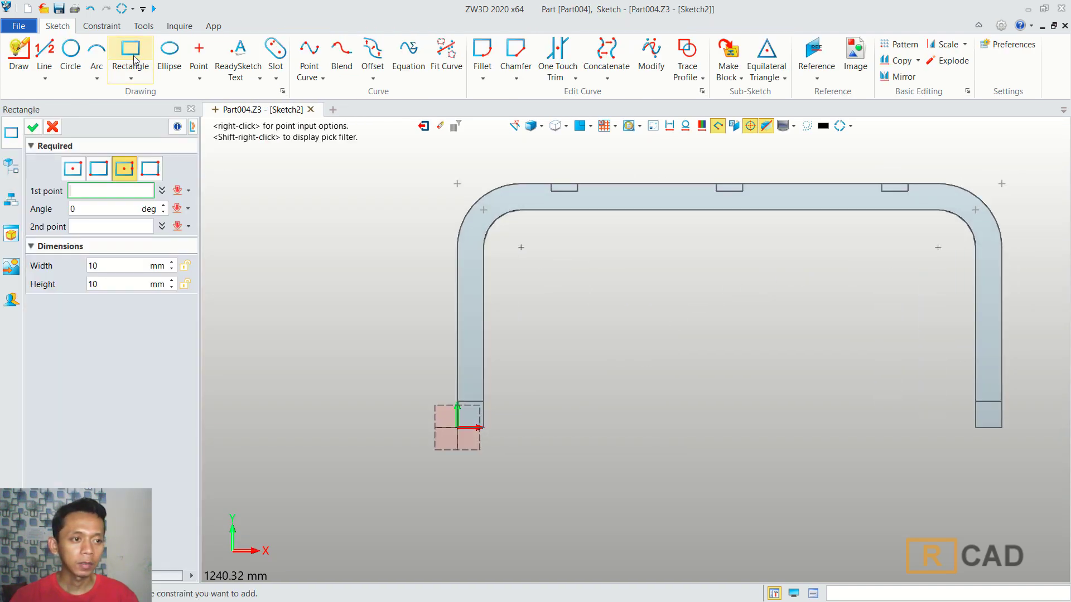
{"action": "left_click", "coordinate": [124, 173]}
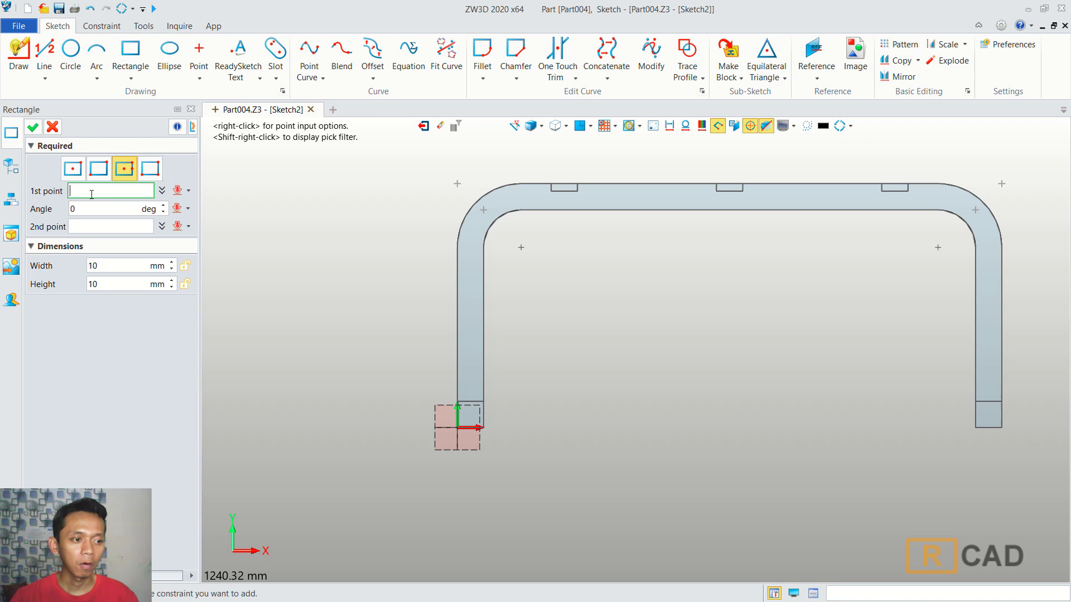
{"action": "right_click", "coordinate": [606, 324]}
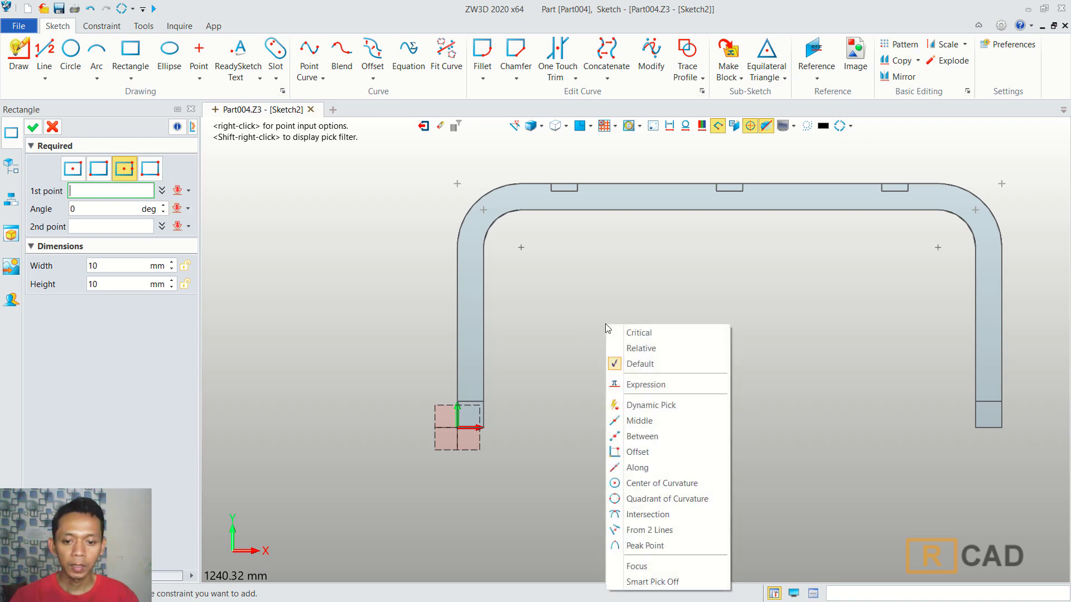
{"action": "left_click", "coordinate": [643, 436]}
{"action": "scroll", "coordinate": [450, 430], "scroll_direction": "up", "scroll_amount": 5}
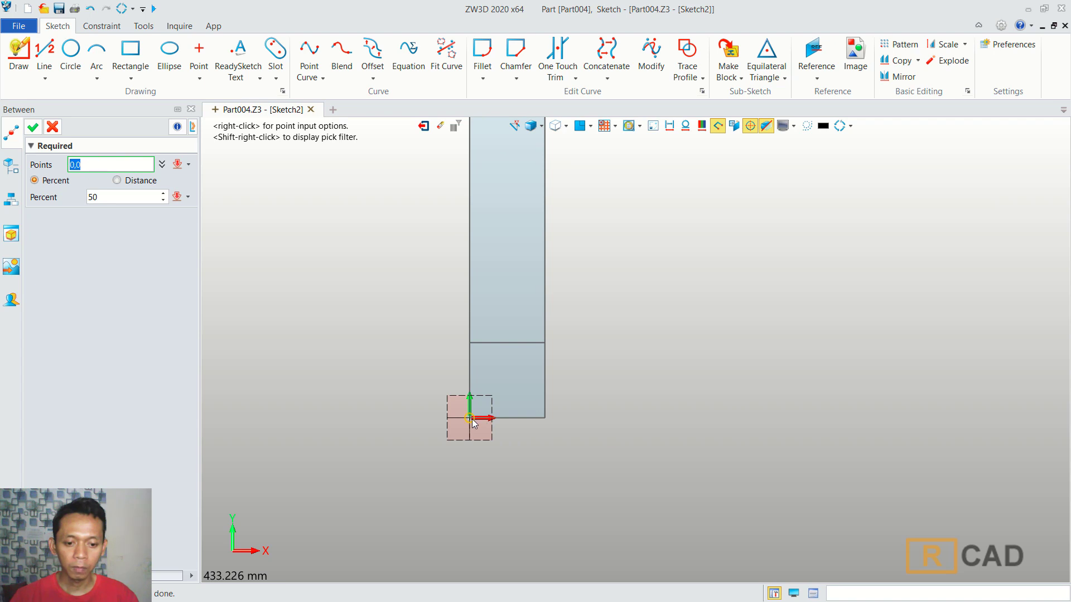
{"action": "left_click", "coordinate": [472, 421]}
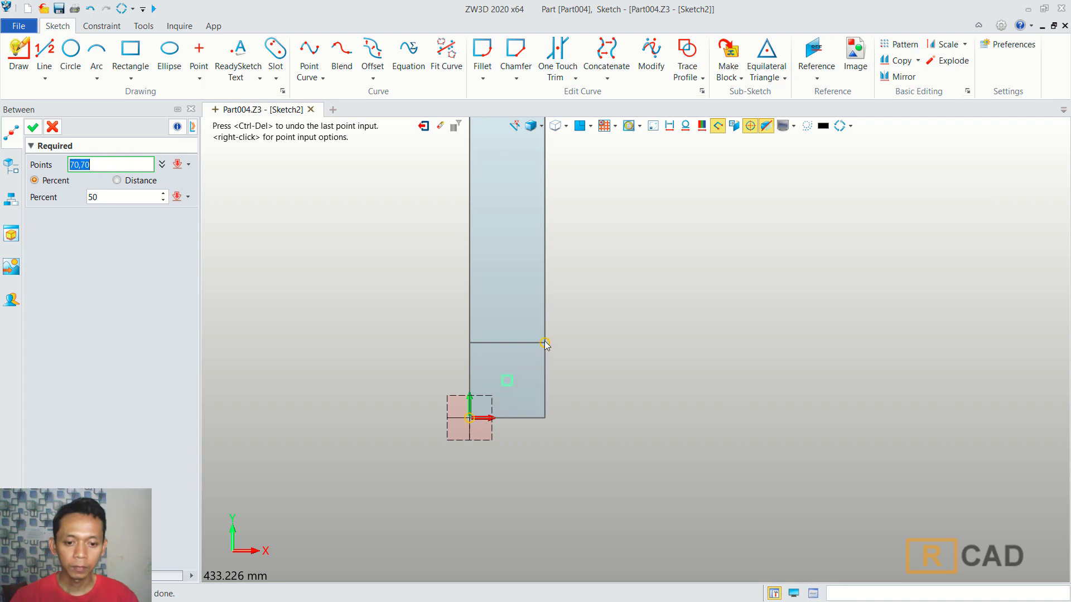
{"action": "left_click", "coordinate": [545, 343]}
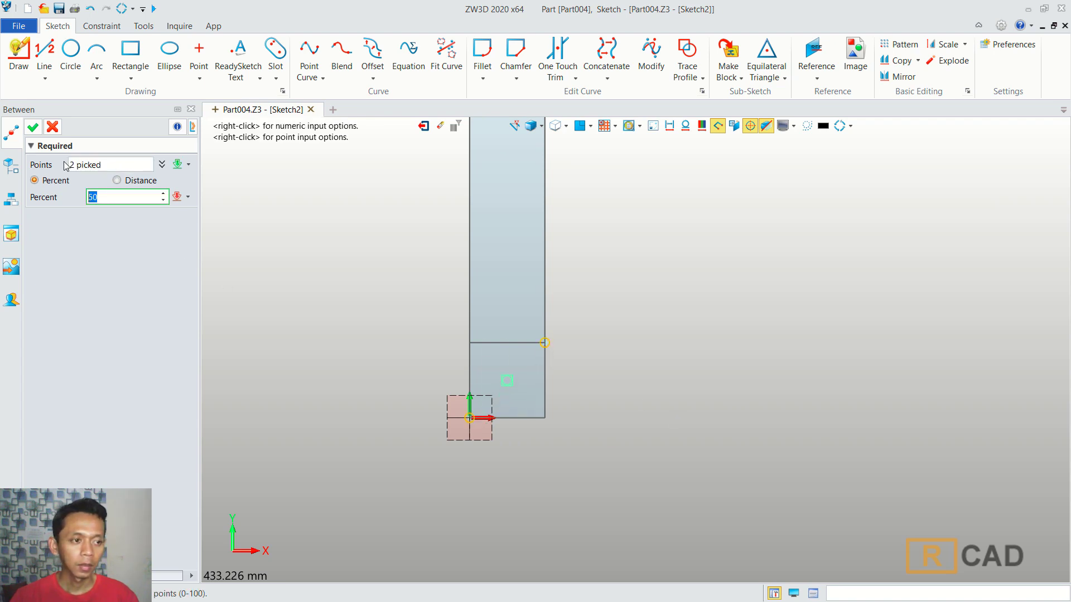
{"action": "left_click", "coordinate": [33, 127]}
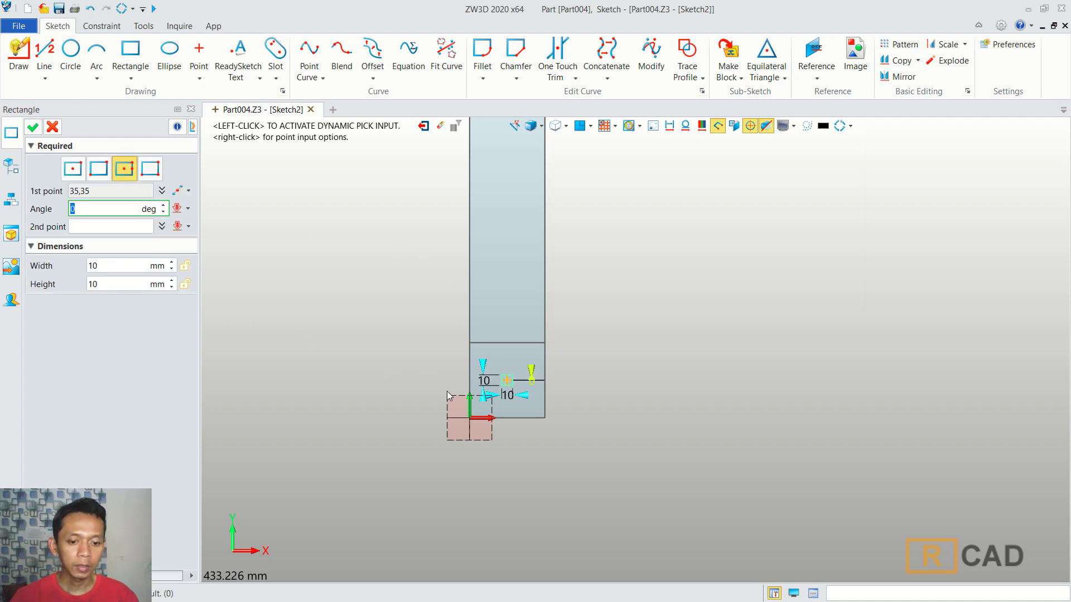
Size the rectangle to a 75 × 75 mm square and accept it.
{"action": "left_click", "coordinate": [484, 370]}
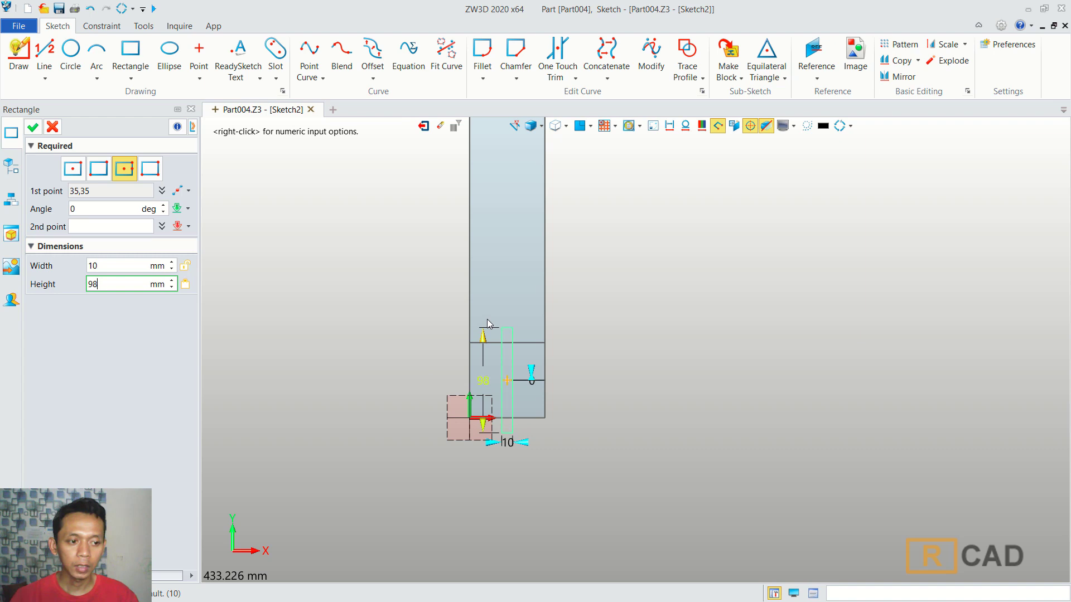
{"action": "type", "text": "75"}
{"action": "left_click", "coordinate": [109, 266]}
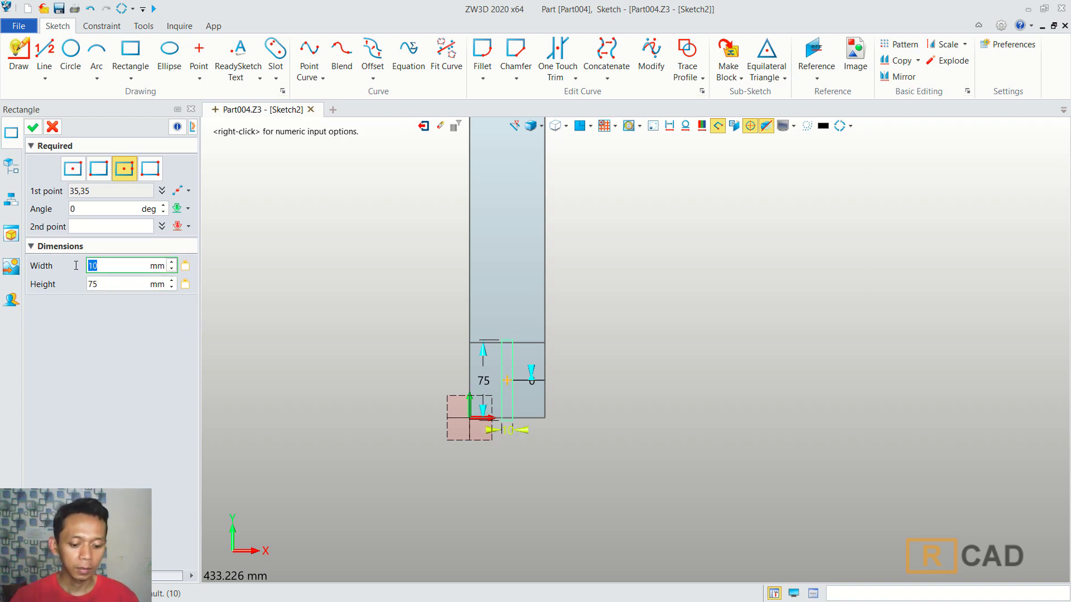
{"action": "type", "text": "75"}
{"action": "left_click", "coordinate": [110, 284]}
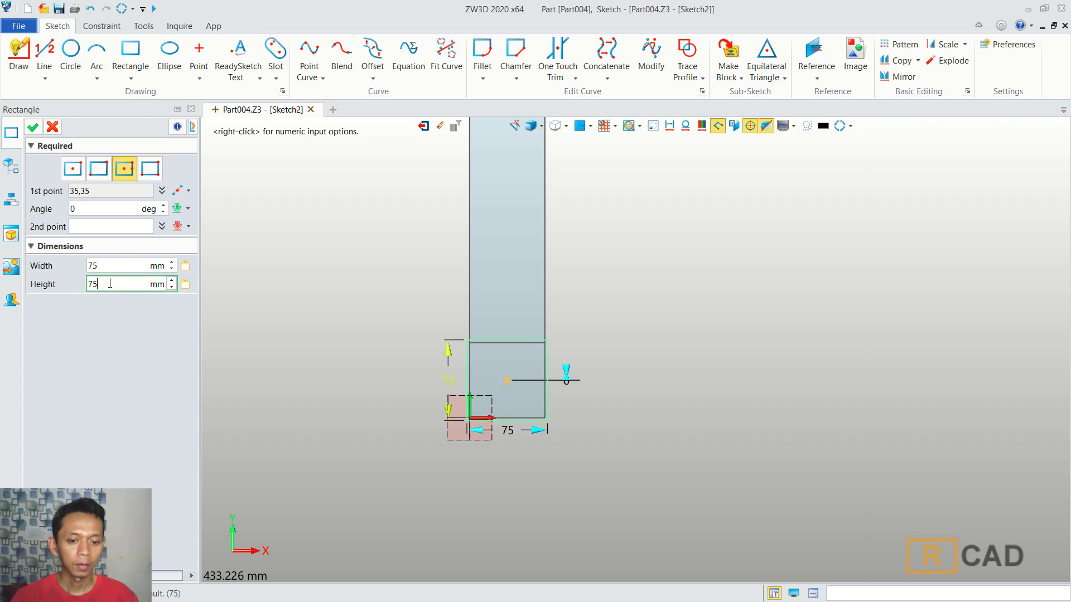
{"action": "left_click", "coordinate": [32, 128]}
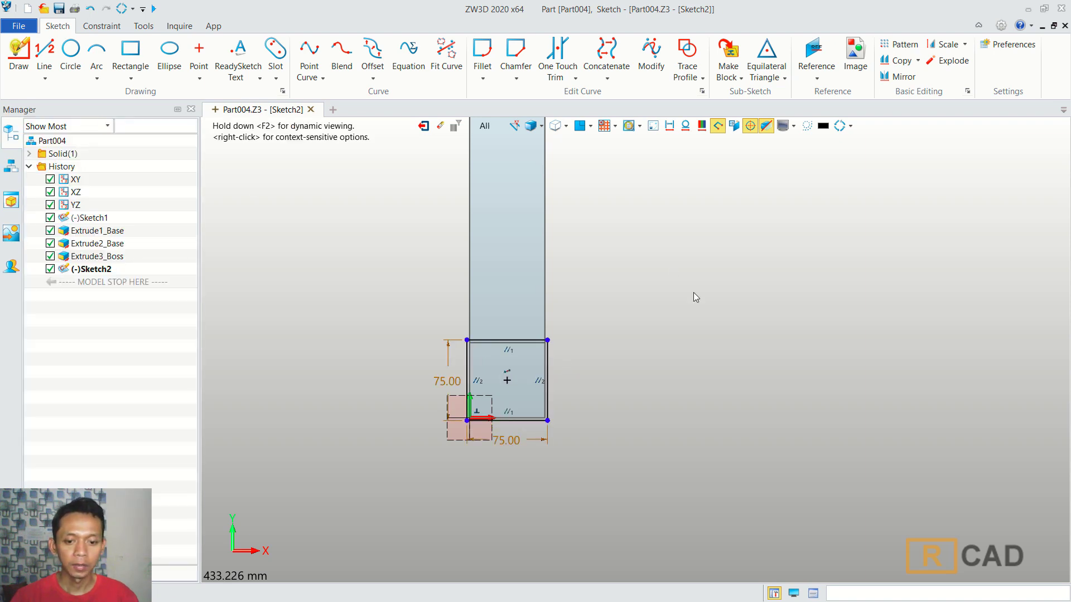
{"action": "middle_click_drag", "start_coordinate": [747, 332], "coordinate": [630, 337]}
{"action": "scroll", "coordinate": [651, 343], "scroll_direction": "down", "scroll_amount": 3}
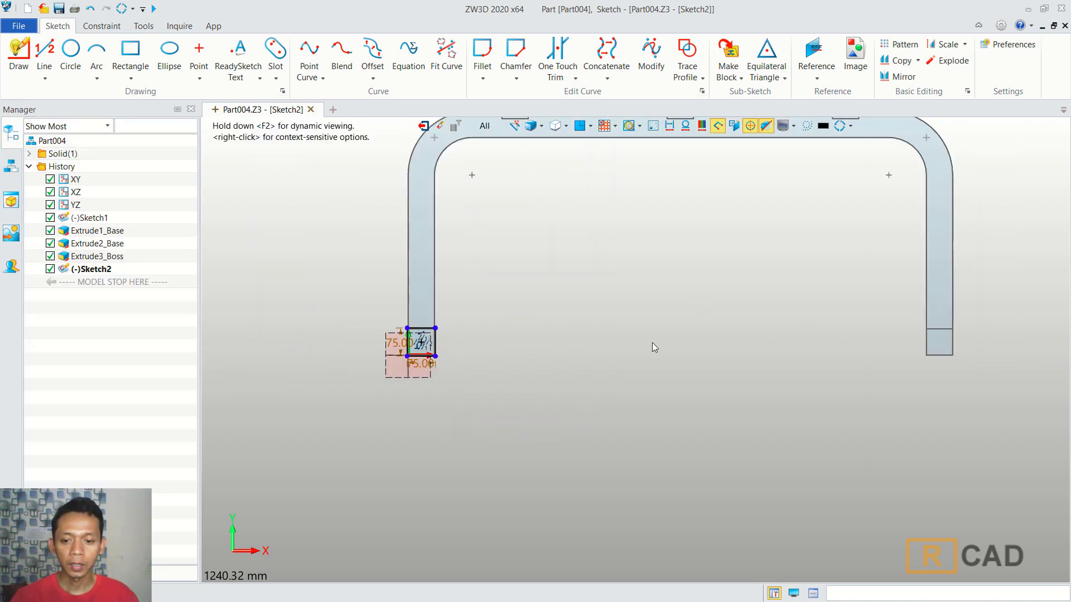
{"action": "scroll", "coordinate": [787, 343], "scroll_direction": "up", "scroll_amount": 2}
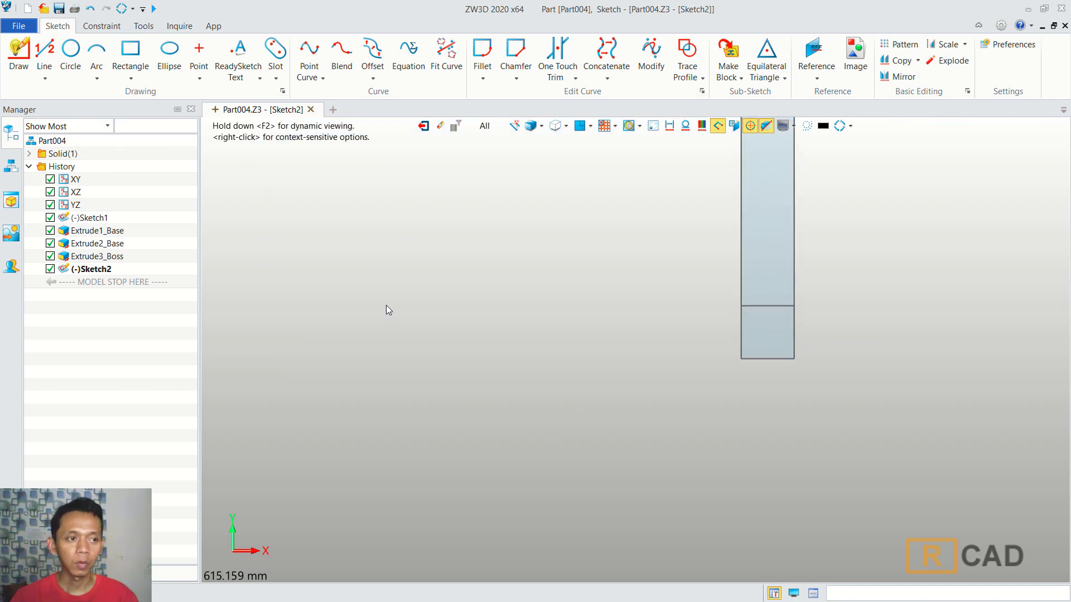
Start a rectangle centred midway between the right leg's bottom-left corner and dividing-line end.
{"action": "left_click", "coordinate": [124, 51]}
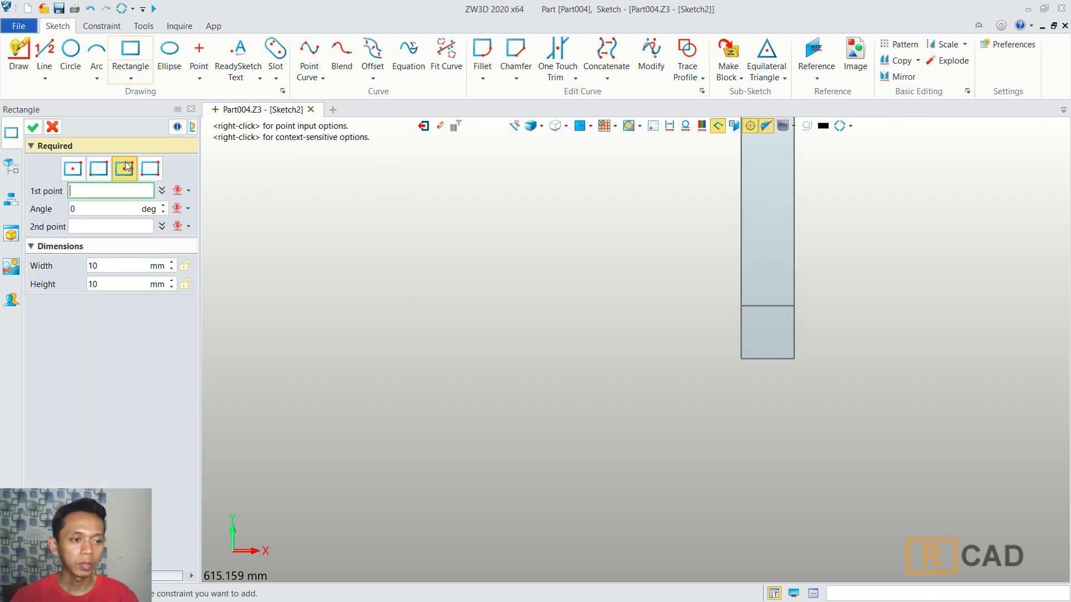
{"action": "right_click", "coordinate": [654, 293]}
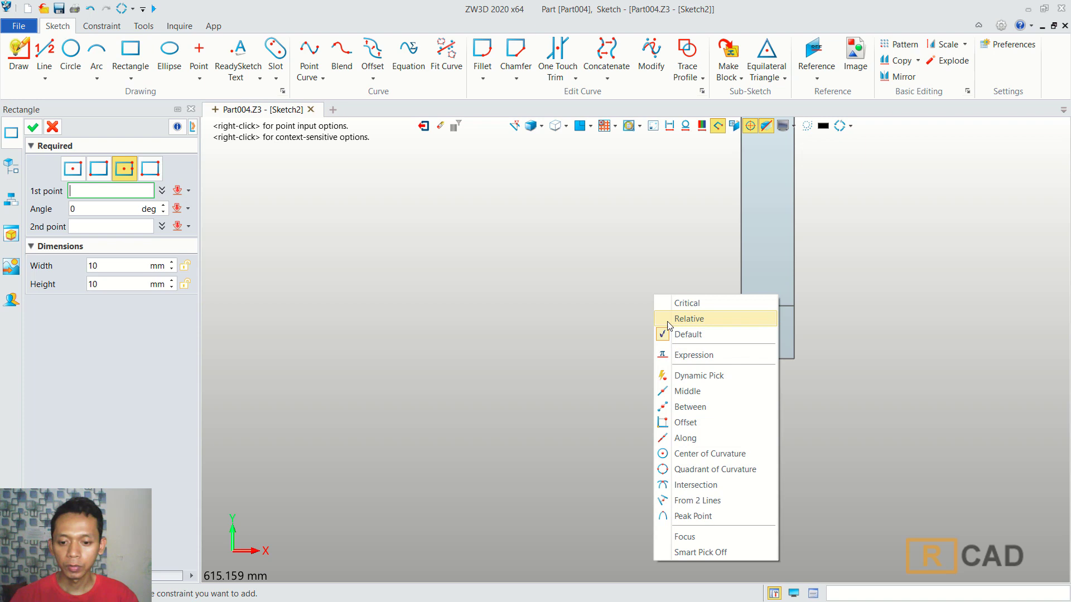
{"action": "left_click", "coordinate": [692, 407]}
{"action": "scroll", "coordinate": [811, 360], "scroll_direction": "up", "scroll_amount": 1}
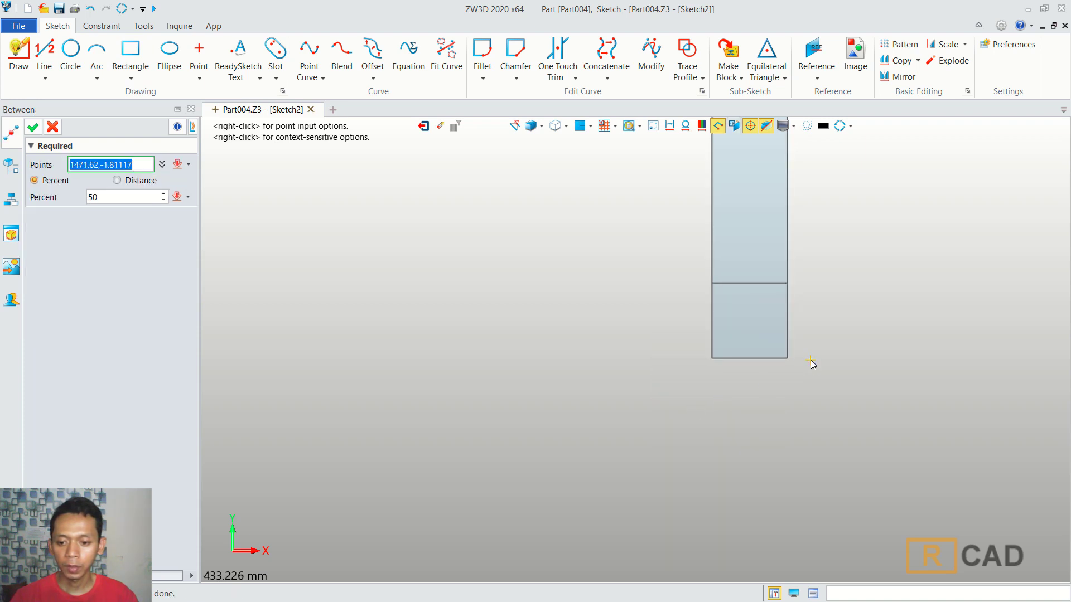
{"action": "left_click", "coordinate": [713, 358]}
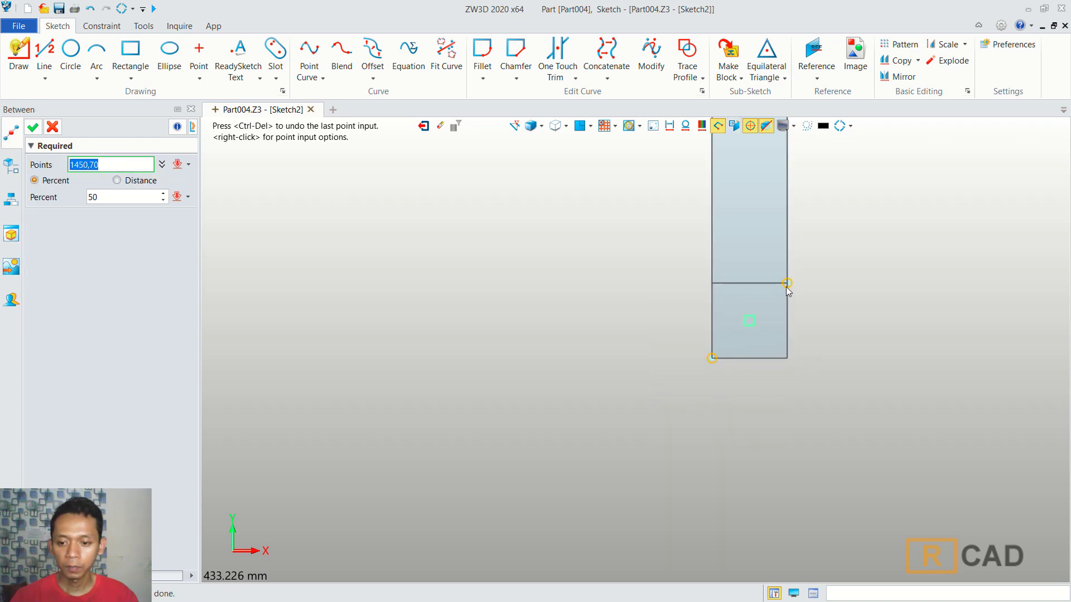
{"action": "left_click", "coordinate": [786, 284]}
{"action": "middle_click", "coordinate": [317, 242]}
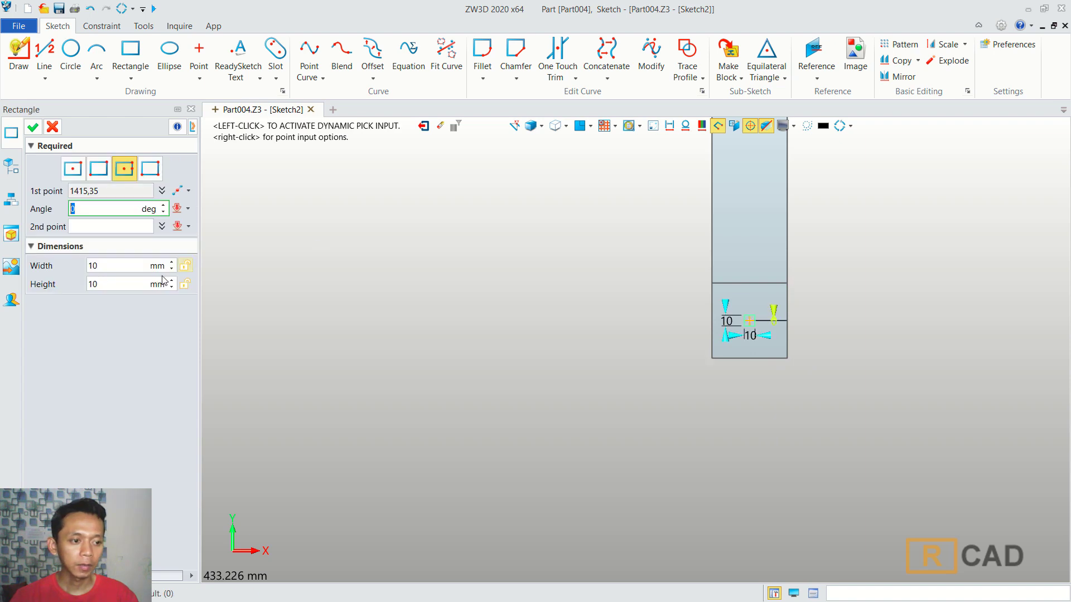
Make it a 75 × 75 mm square, accept it, and exit Sketch2.
{"action": "left_click", "coordinate": [75, 266]}
{"action": "type", "text": "75"}
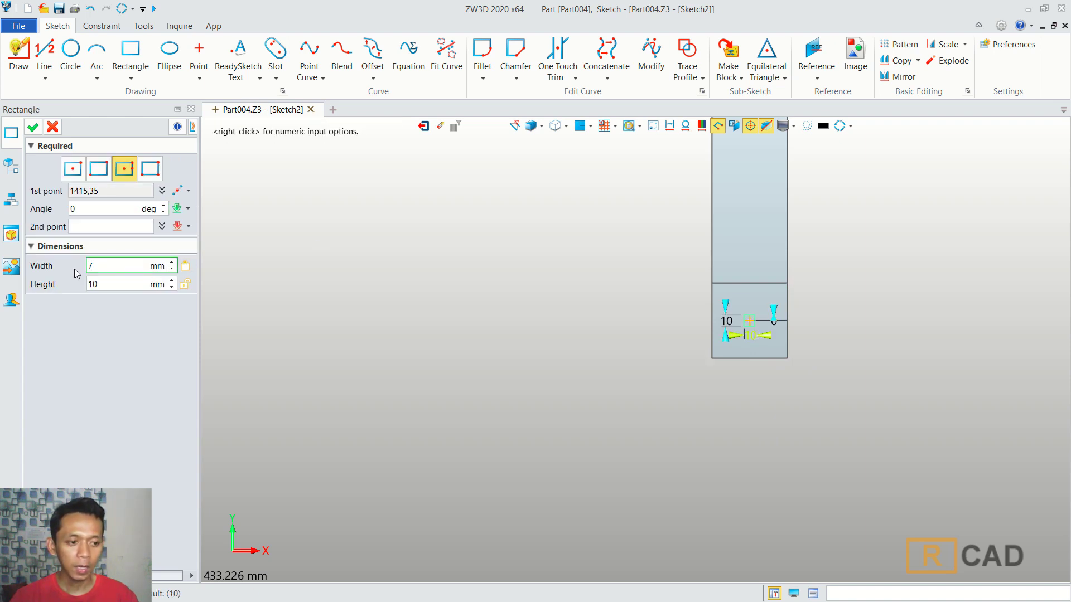
{"action": "key", "text": "Tab"}
{"action": "type", "text": "5"}
{"action": "double_click", "coordinate": [116, 279]}
{"action": "type", "text": "75"}
{"action": "left_click", "coordinate": [117, 261]}
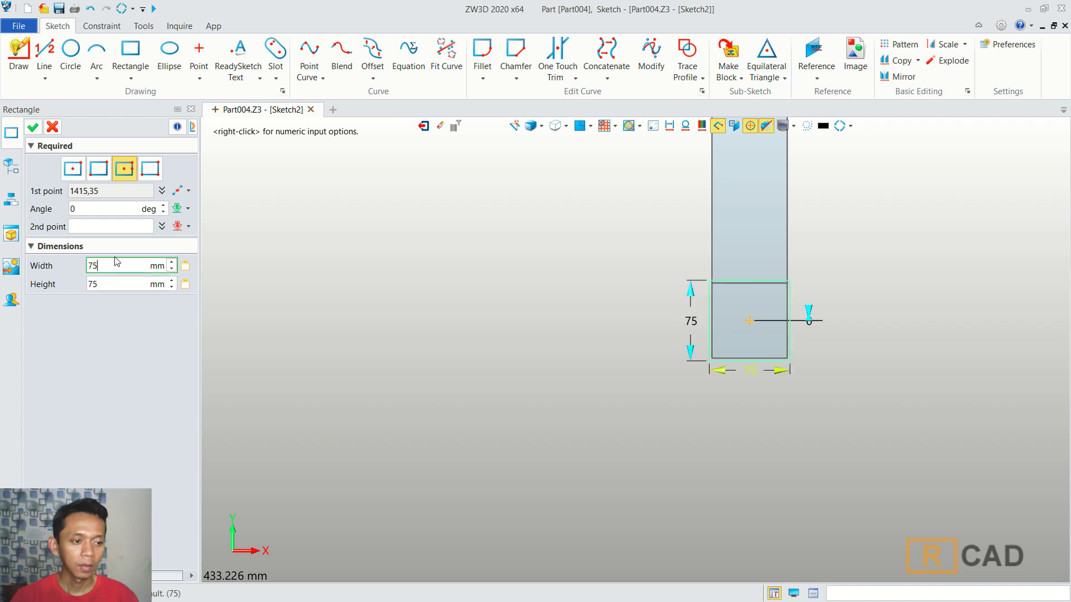
{"action": "left_click", "coordinate": [32, 127]}
{"action": "scroll", "coordinate": [565, 328], "scroll_direction": "down", "scroll_amount": 2}
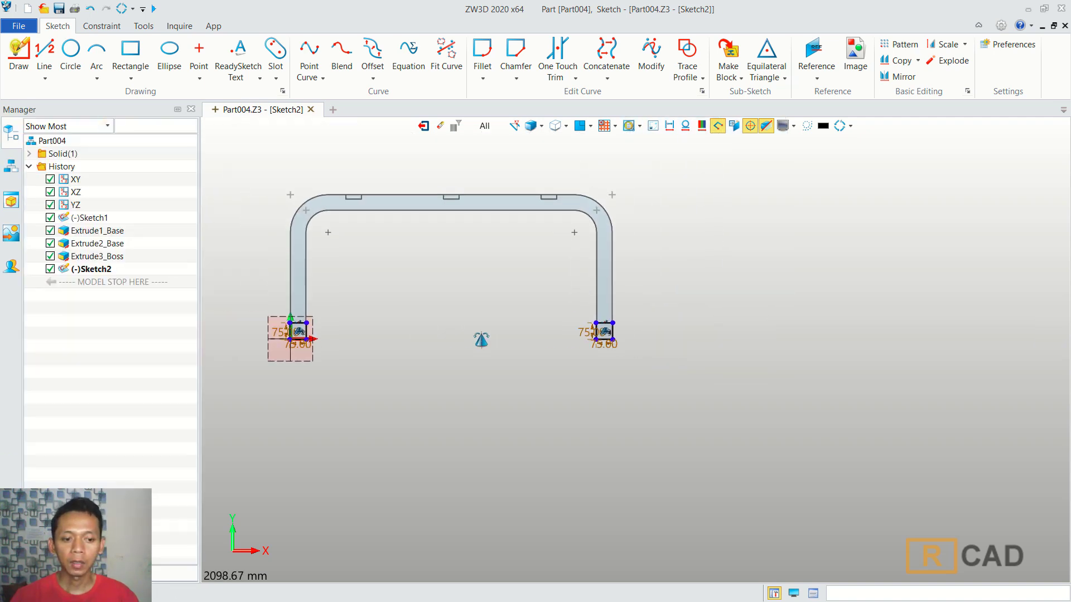
{"action": "middle_click_drag", "start_coordinate": [450, 332], "coordinate": [519, 349]}
{"action": "left_click", "coordinate": [422, 127]}
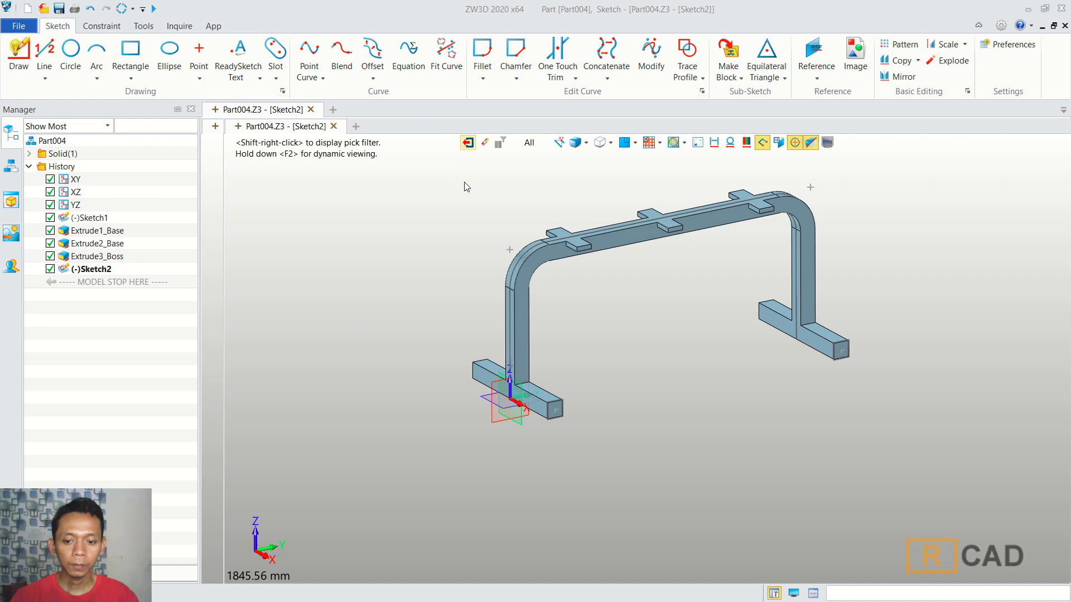
Start an extrusion with Sketch2's two squares as the profile.
{"action": "scroll", "coordinate": [681, 406], "scroll_direction": "up", "scroll_amount": 4}
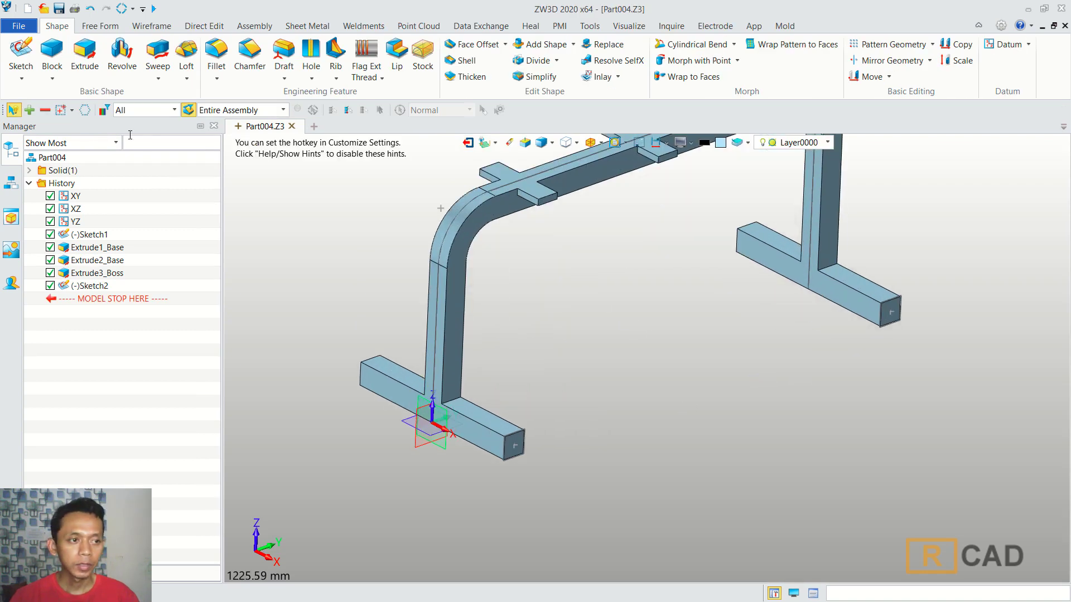
{"action": "left_click", "coordinate": [84, 55]}
{"action": "scroll", "coordinate": [514, 421], "scroll_direction": "up", "scroll_amount": 2}
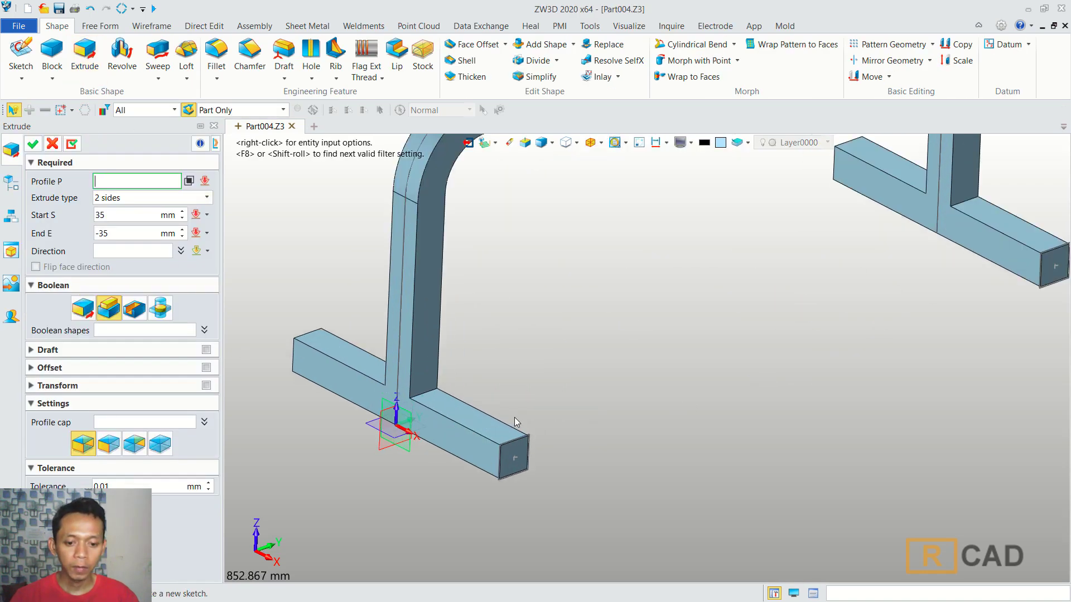
{"action": "scroll", "coordinate": [522, 425], "scroll_direction": "up", "scroll_amount": 1}
{"action": "left_click", "coordinate": [533, 437]}
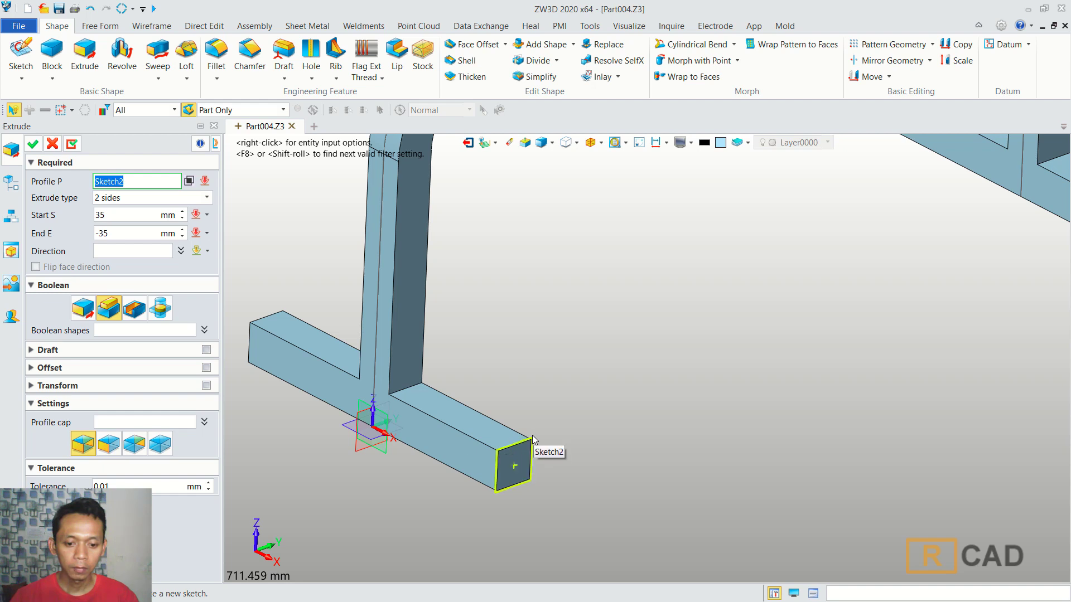
{"action": "scroll", "coordinate": [640, 414], "scroll_direction": "down", "scroll_amount": 3}
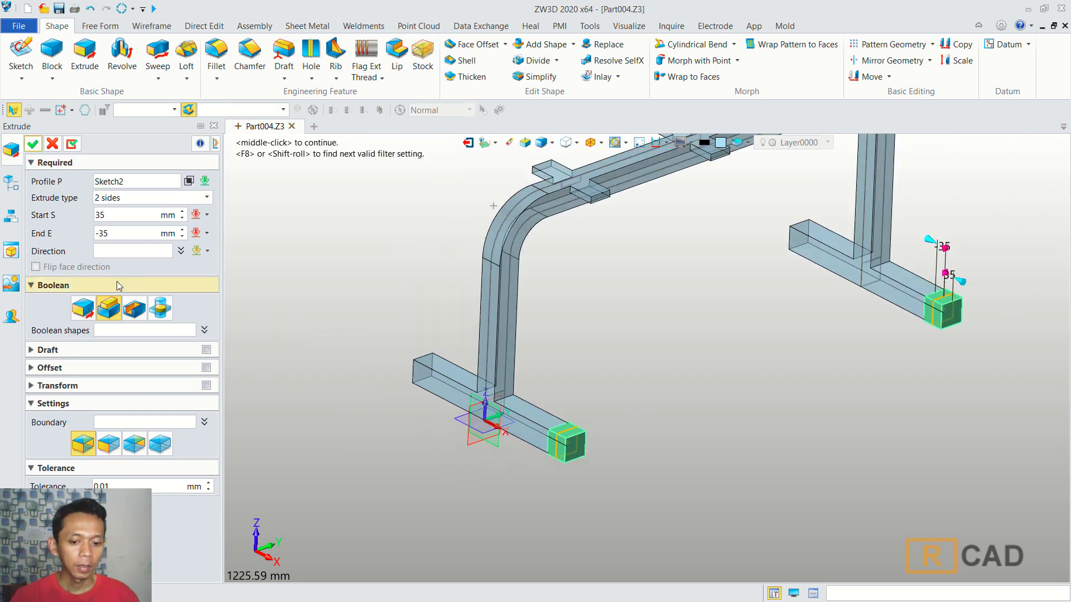
Set Start 5 and End -65 mm and accept the end-cap extrusion.
{"action": "left_click_drag", "start_coordinate": [111, 233], "coordinate": [101, 234]}
{"action": "type", "text": "65"}
{"action": "left_click", "coordinate": [116, 214]}
{"action": "double_click", "coordinate": [118, 214]}
{"action": "type", "text": "5"}
{"action": "key", "text": "Tab"}
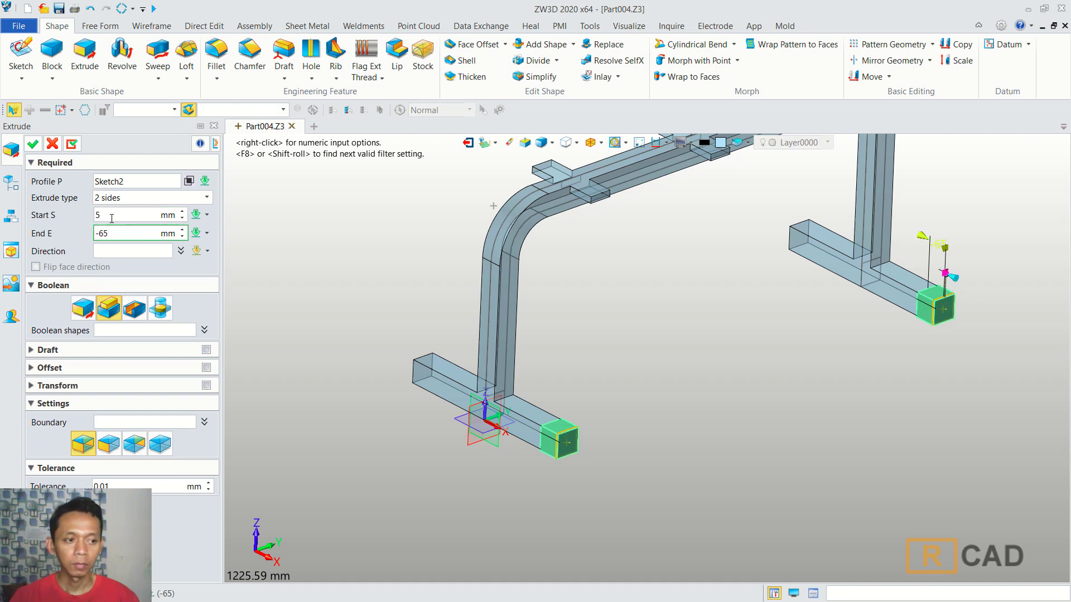
{"action": "left_click", "coordinate": [32, 144]}
{"action": "scroll", "coordinate": [687, 385], "scroll_direction": "down", "scroll_amount": 2}
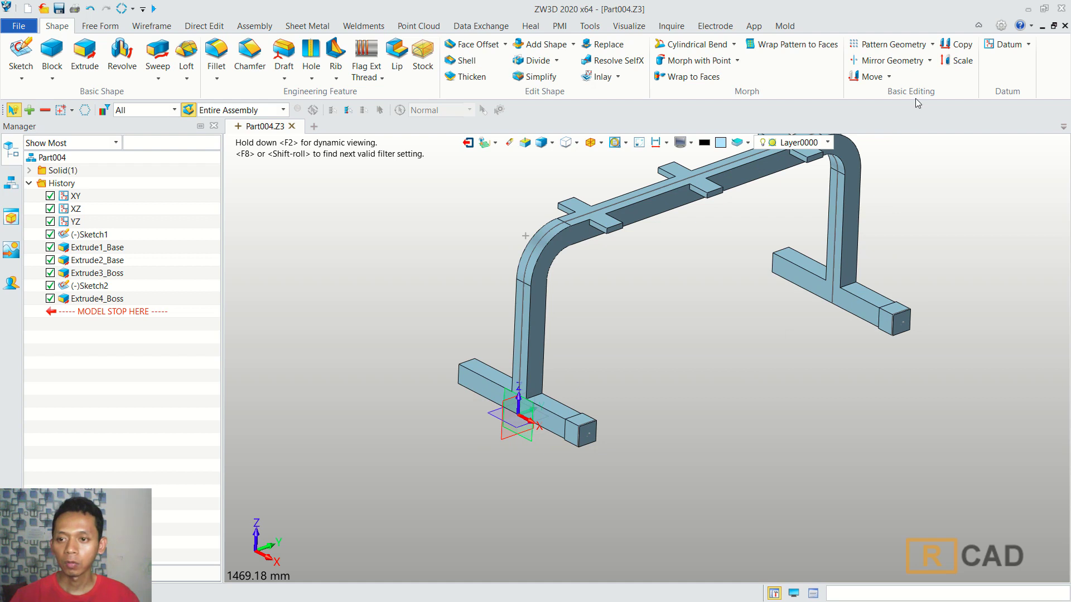
Mirror a copy of Extrude4_Boss across the YZ plane.
{"action": "left_click", "coordinate": [883, 61]}
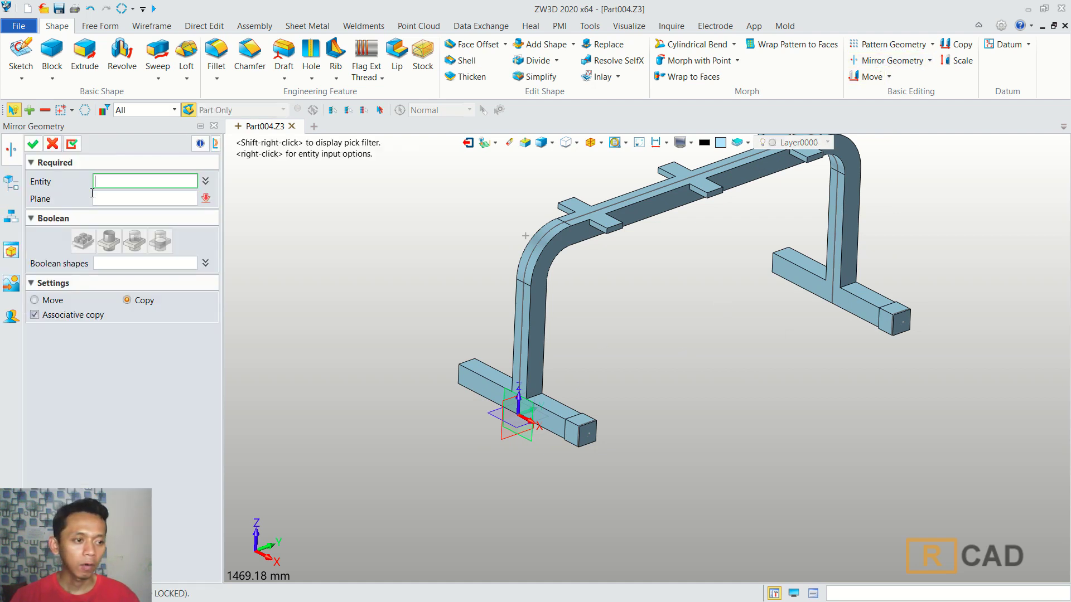
{"action": "left_click", "coordinate": [11, 183]}
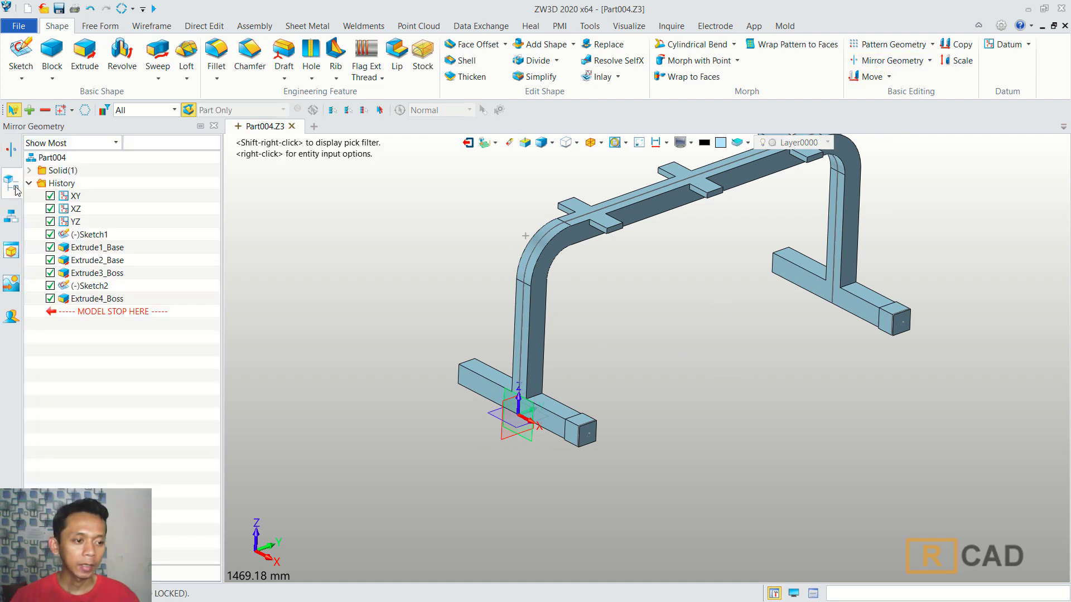
{"action": "left_click", "coordinate": [100, 299]}
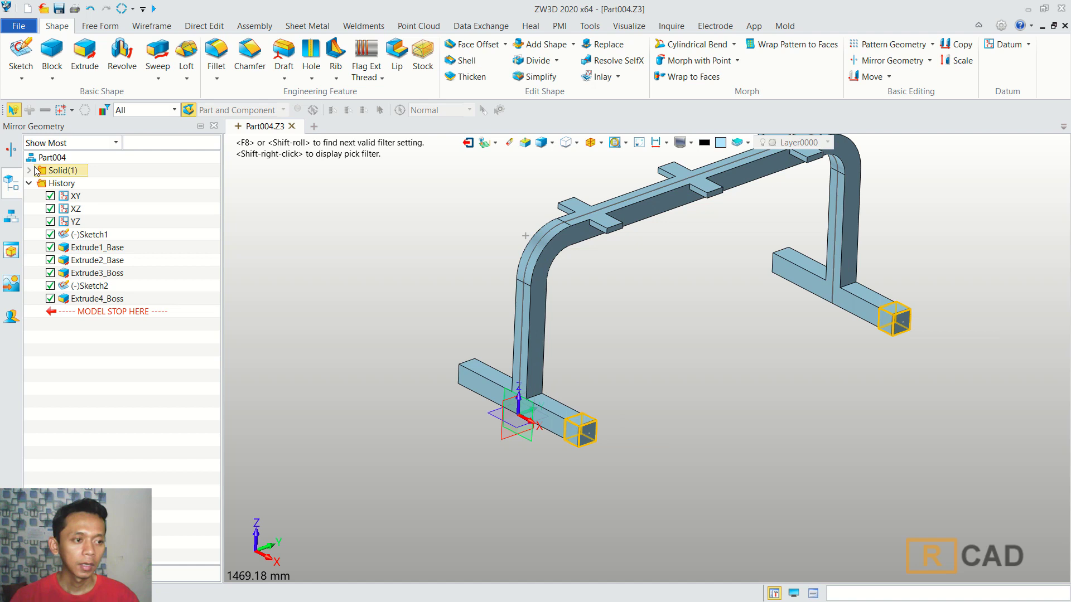
{"action": "left_click", "coordinate": [11, 150]}
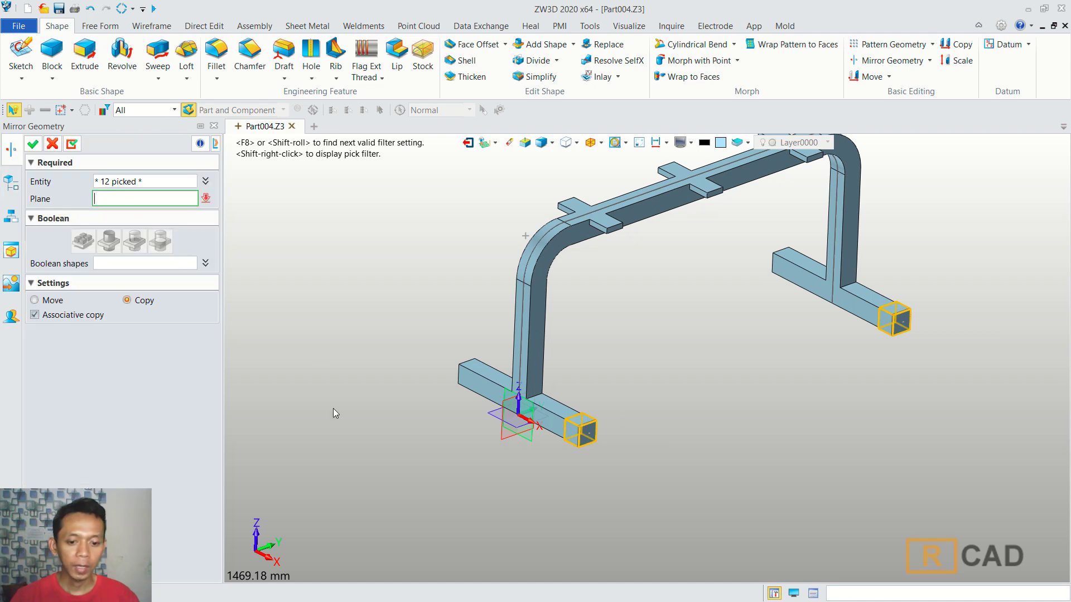
{"action": "left_click", "coordinate": [507, 437]}
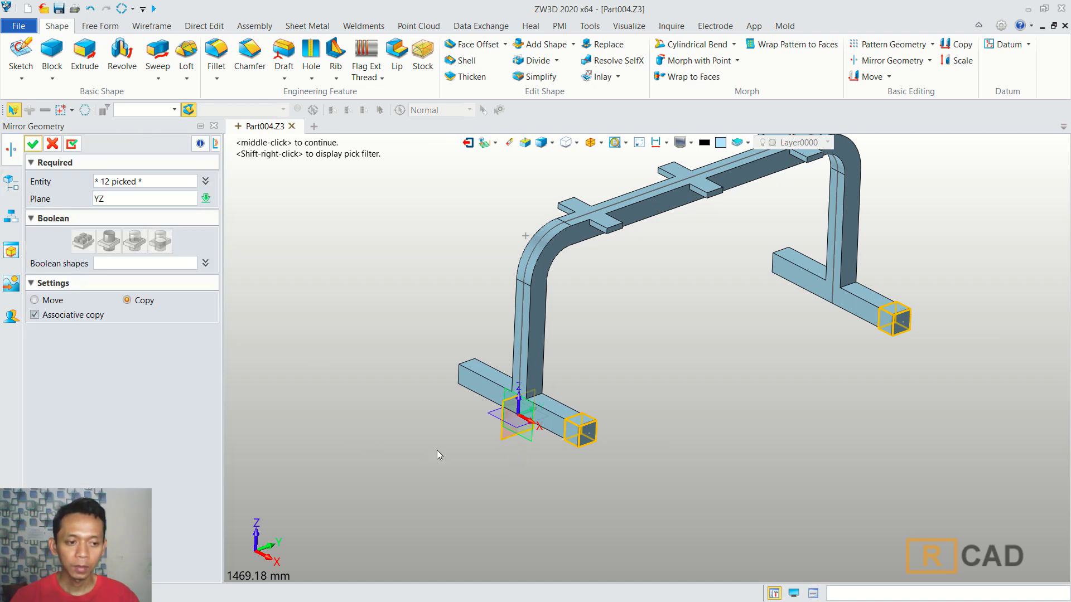
{"action": "left_click", "coordinate": [33, 143]}
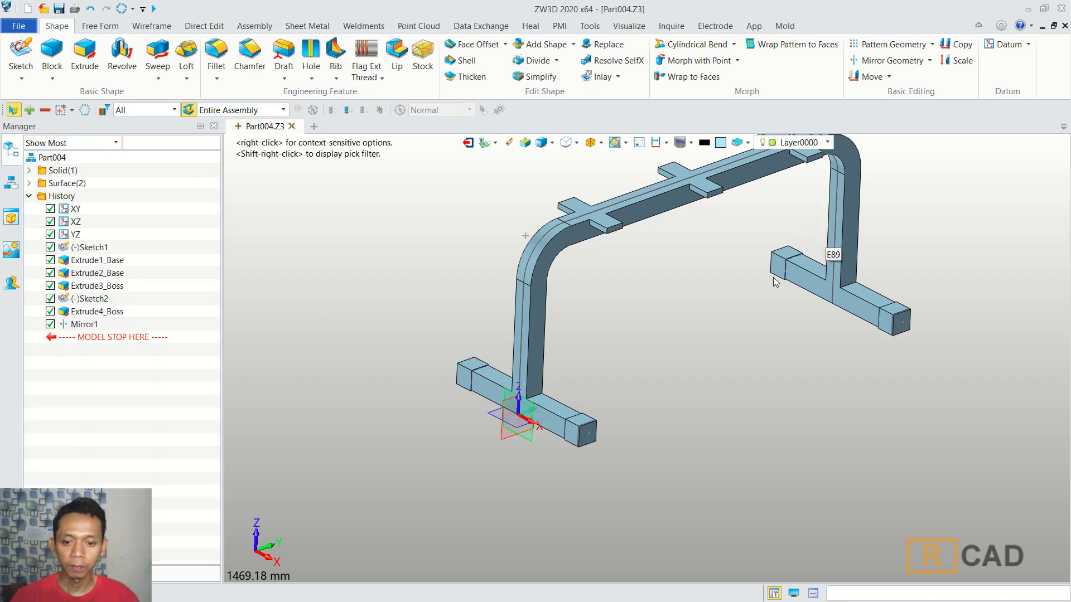
{"action": "scroll", "coordinate": [758, 316], "scroll_direction": "down", "scroll_amount": 1}
{"action": "middle_click_drag", "start_coordinate": [757, 317], "coordinate": [753, 374]}
{"action": "scroll", "coordinate": [739, 385], "scroll_direction": "up", "scroll_amount": 1}
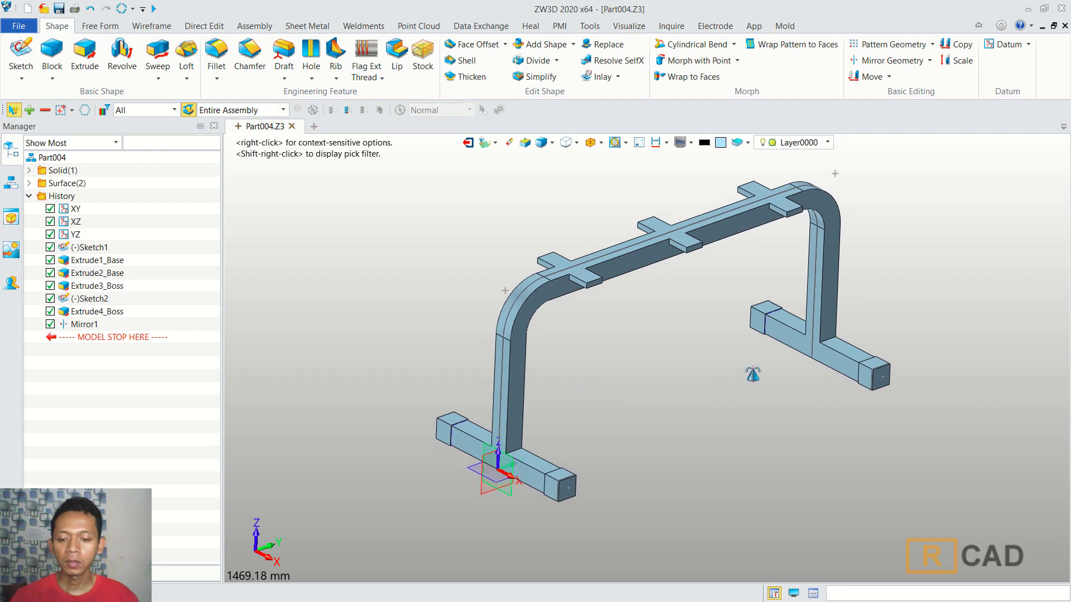